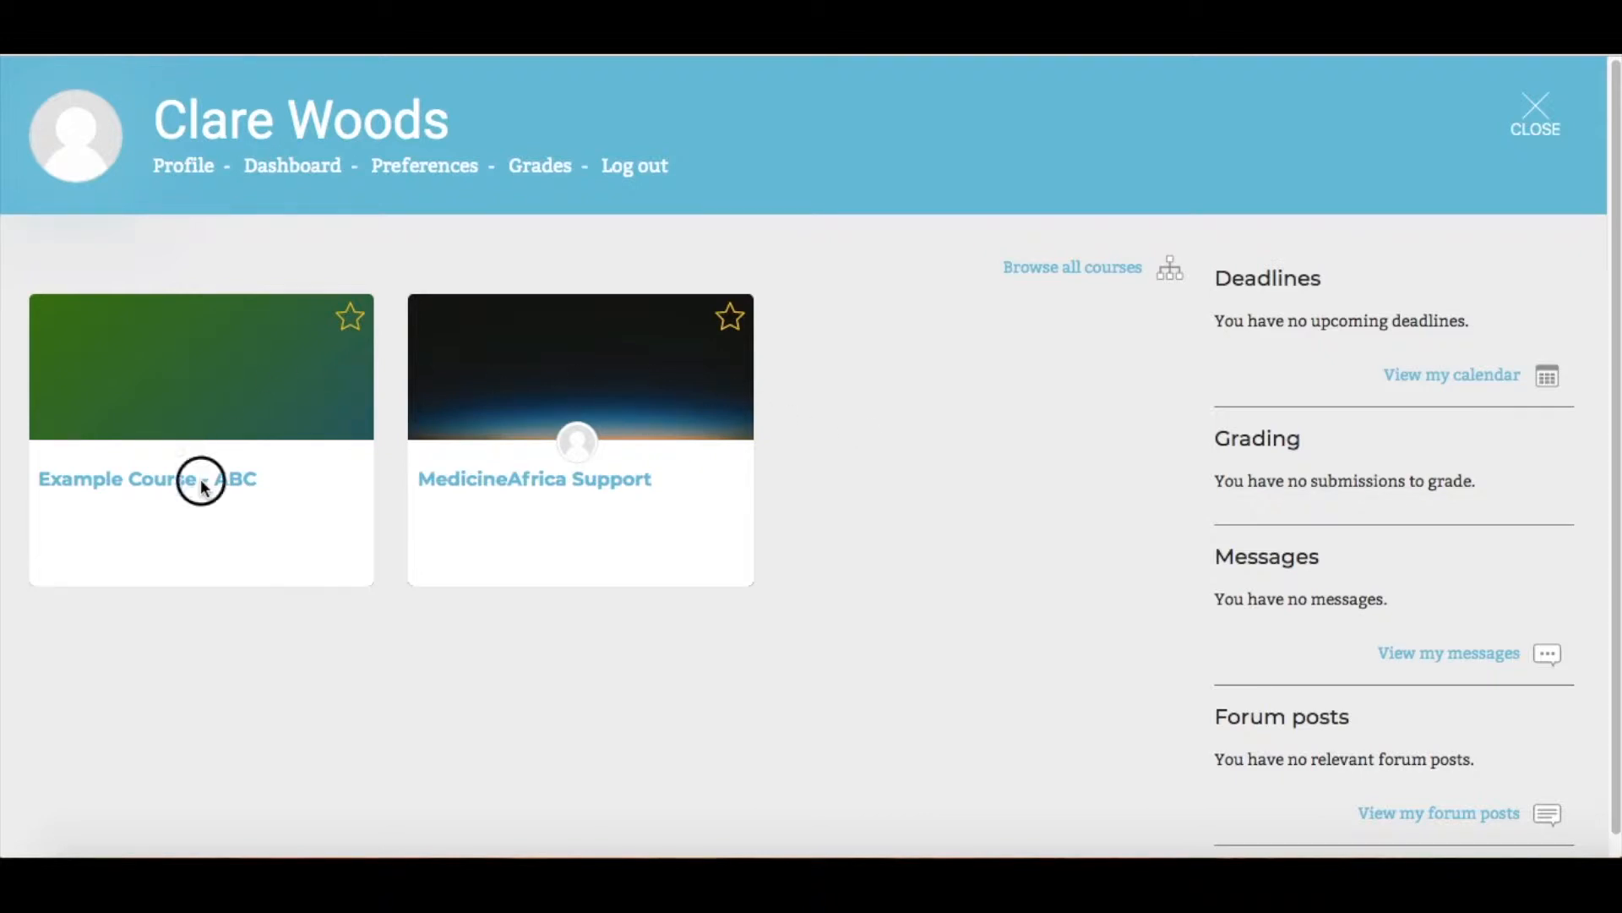
Open the course Example Course - ABC and go to its Assessment section.
left_click(173, 494)
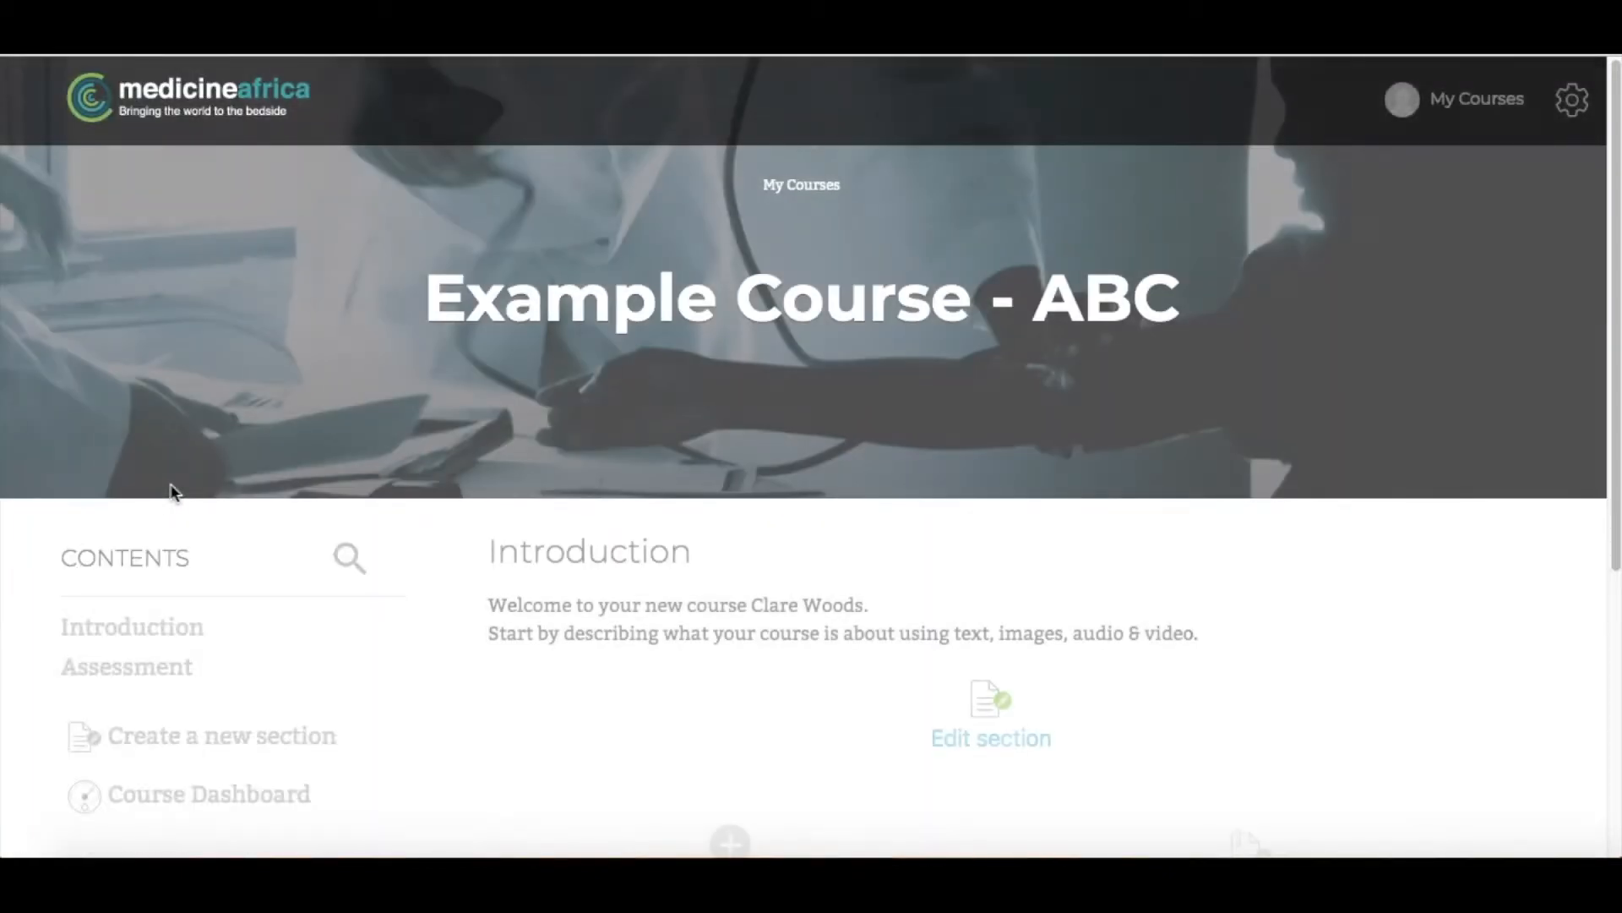
scroll(410, 659, "down", 3)
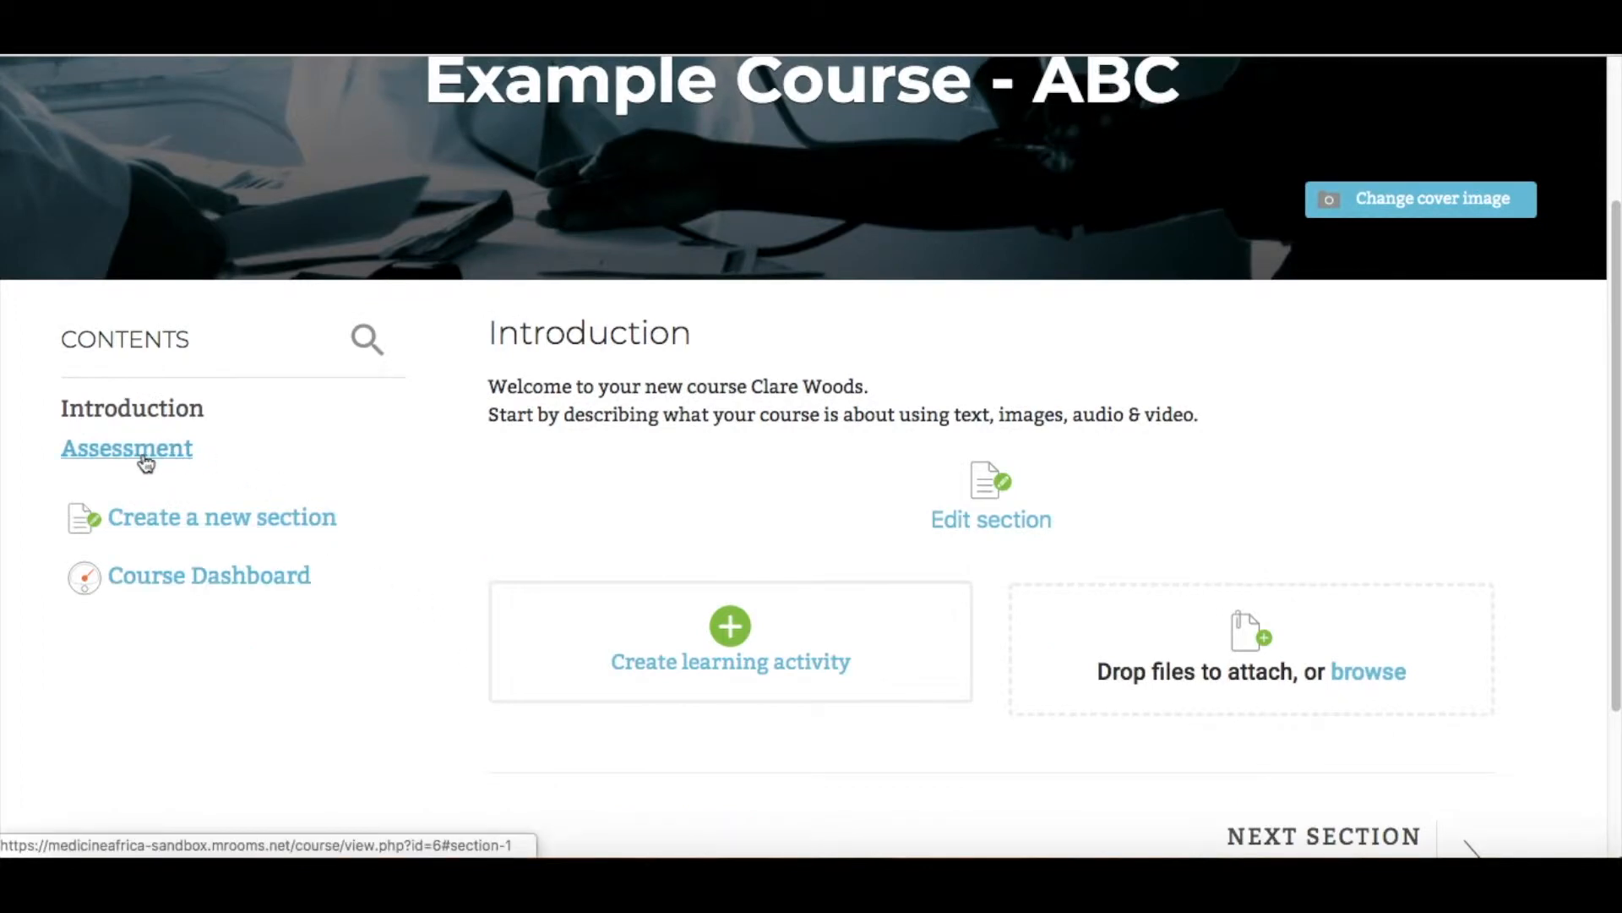
left_click(146, 461)
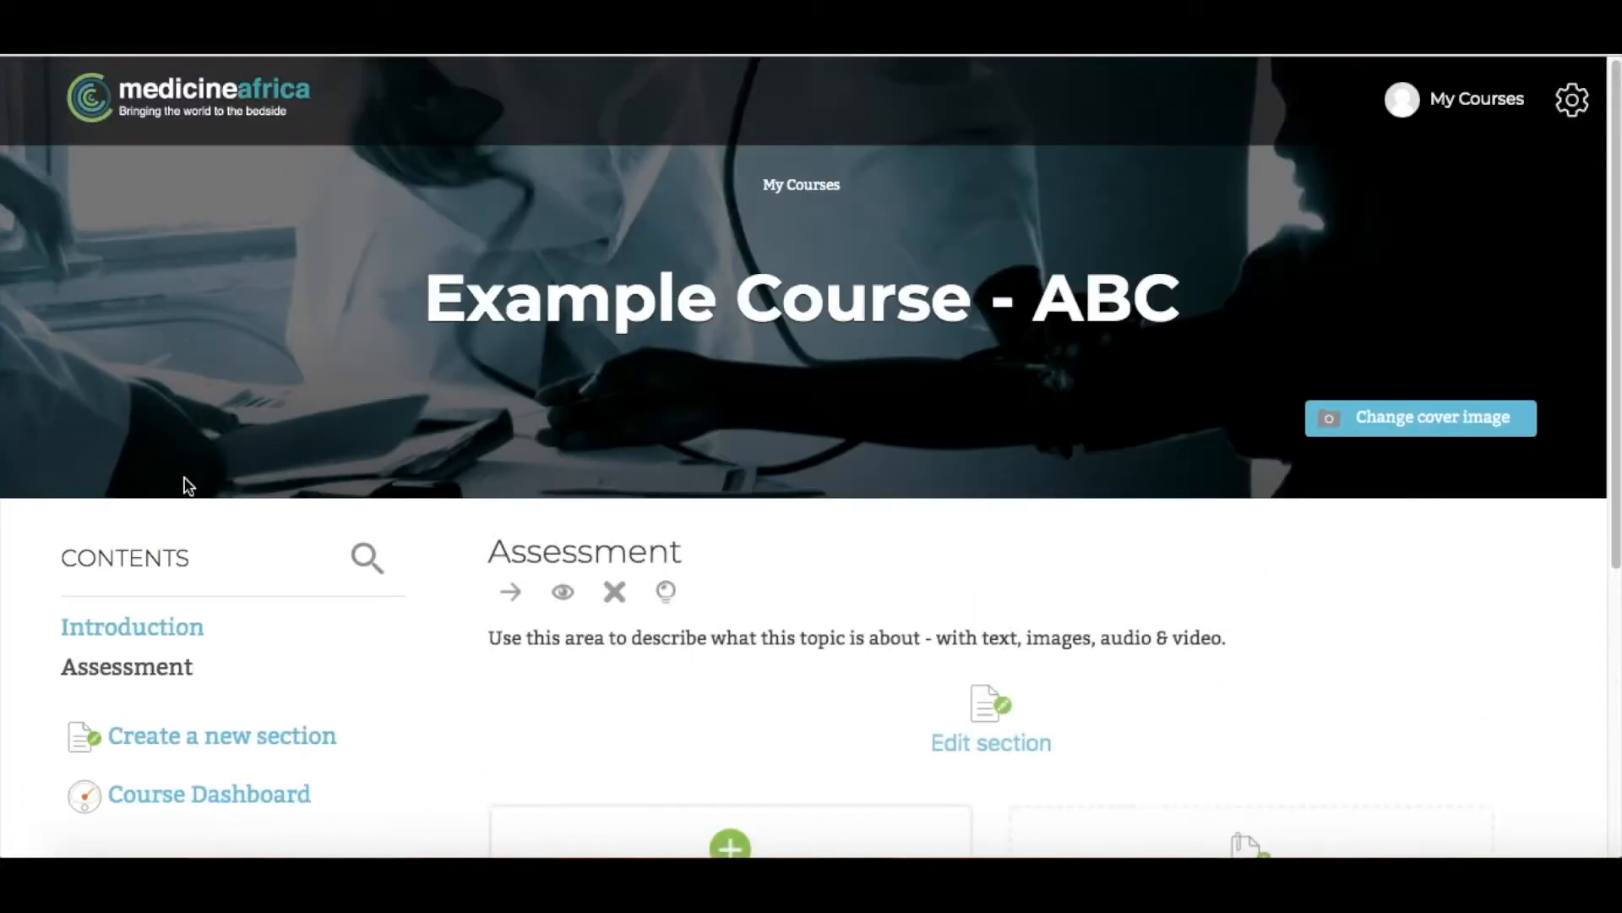
Start creating a Turnitin Assignment 2 learning activity in the Assessment section.
scroll(591, 716, "down", 2)
scroll(473, 718, "down", 2)
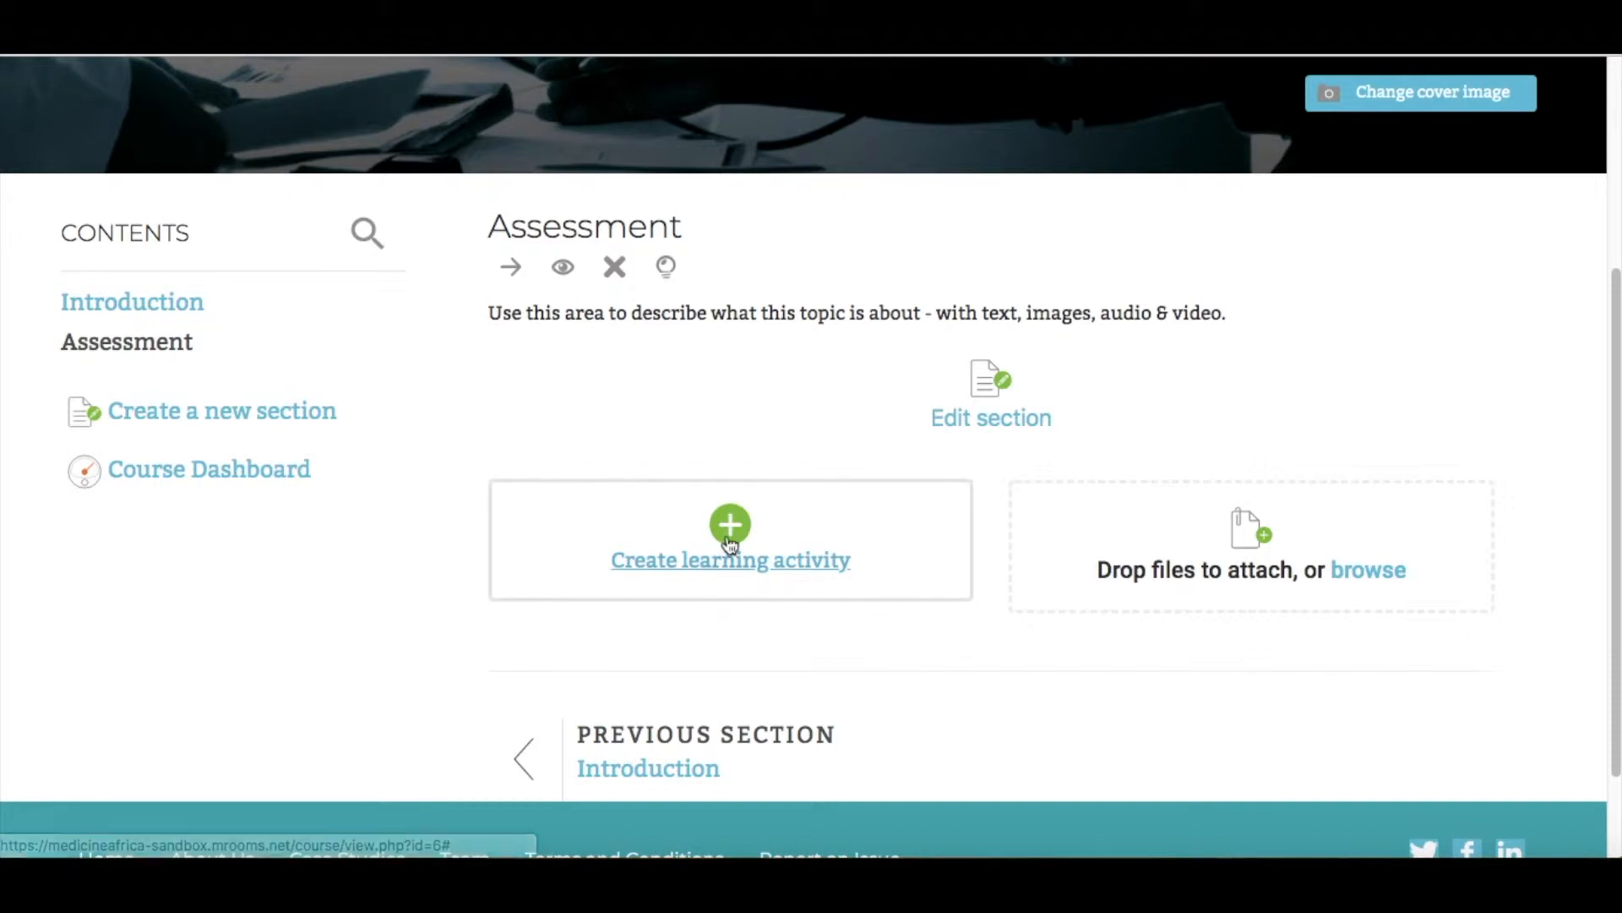
left_click(730, 543)
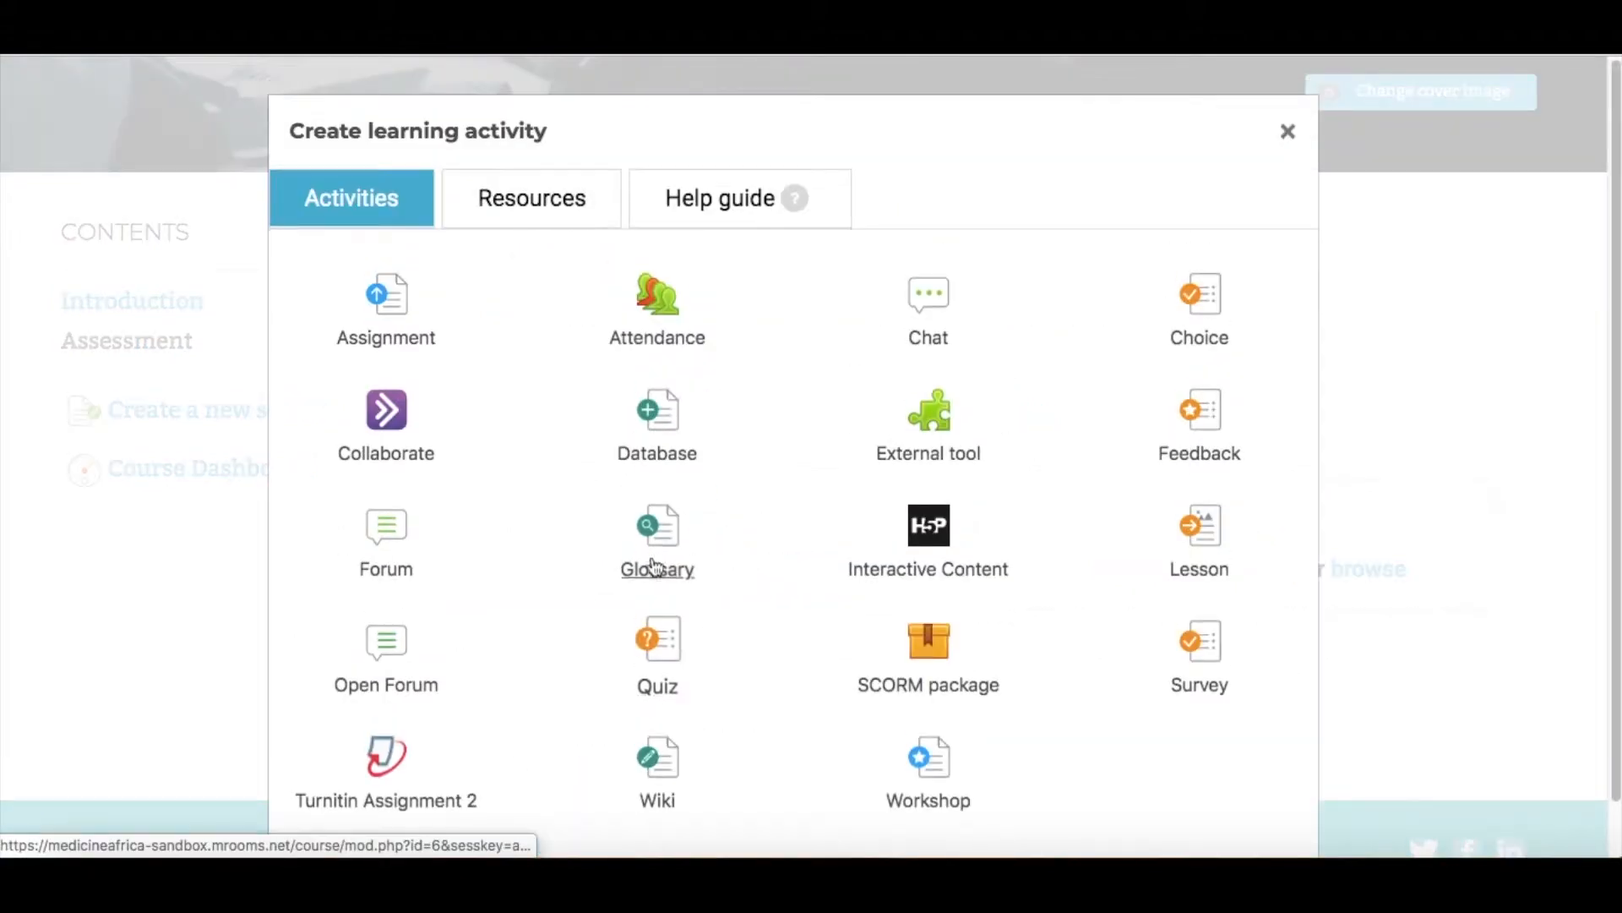
left_click(399, 779)
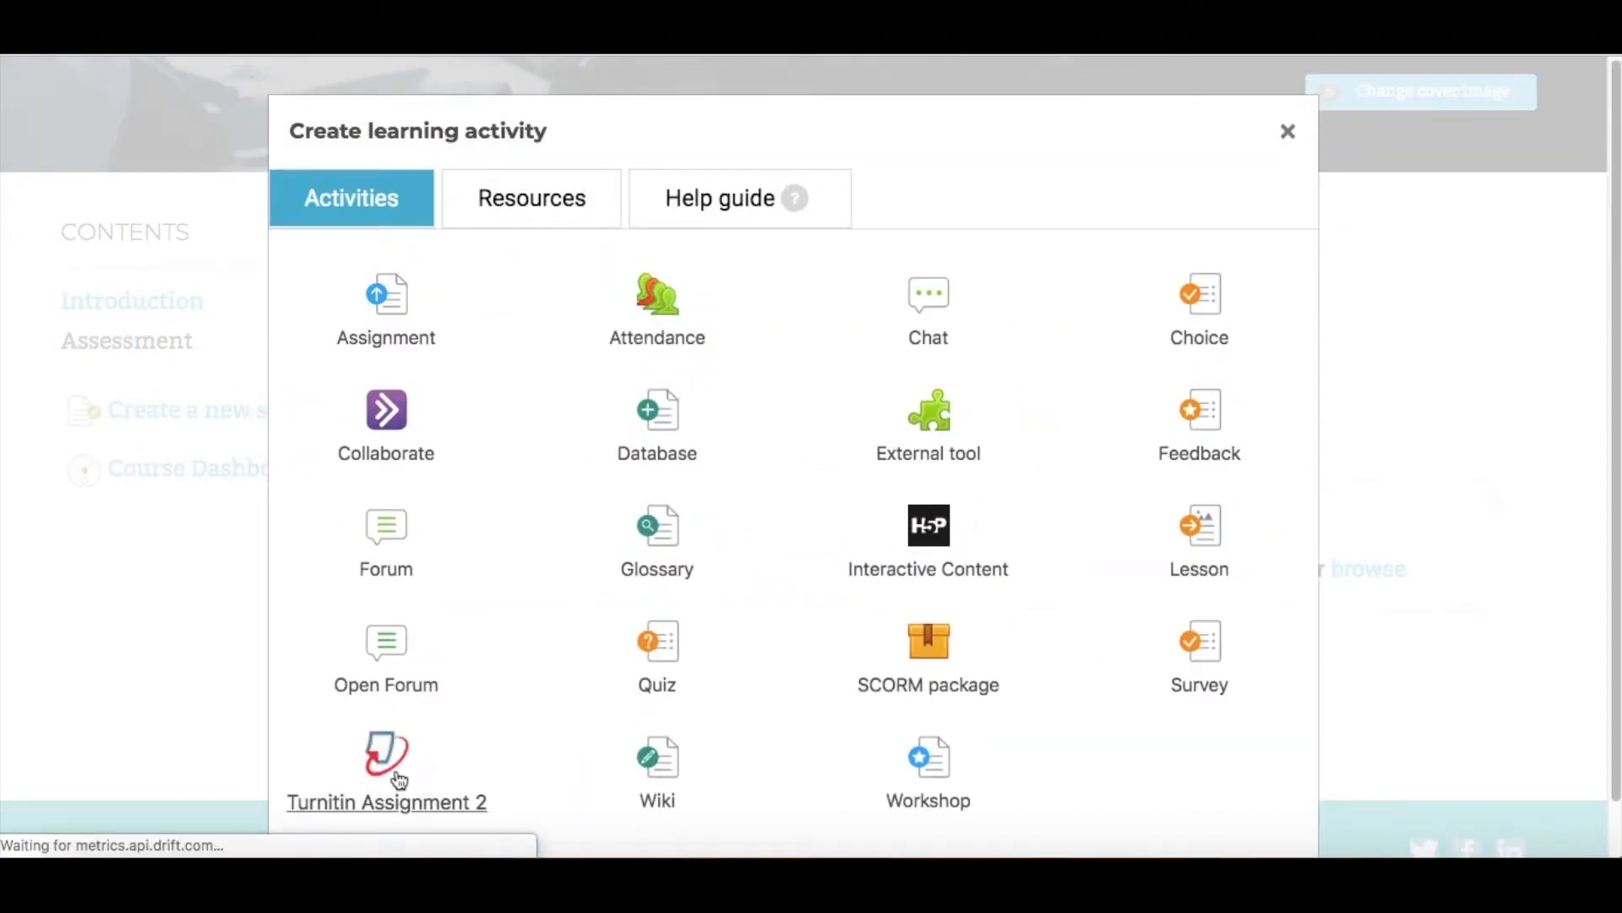
left_click(390, 805)
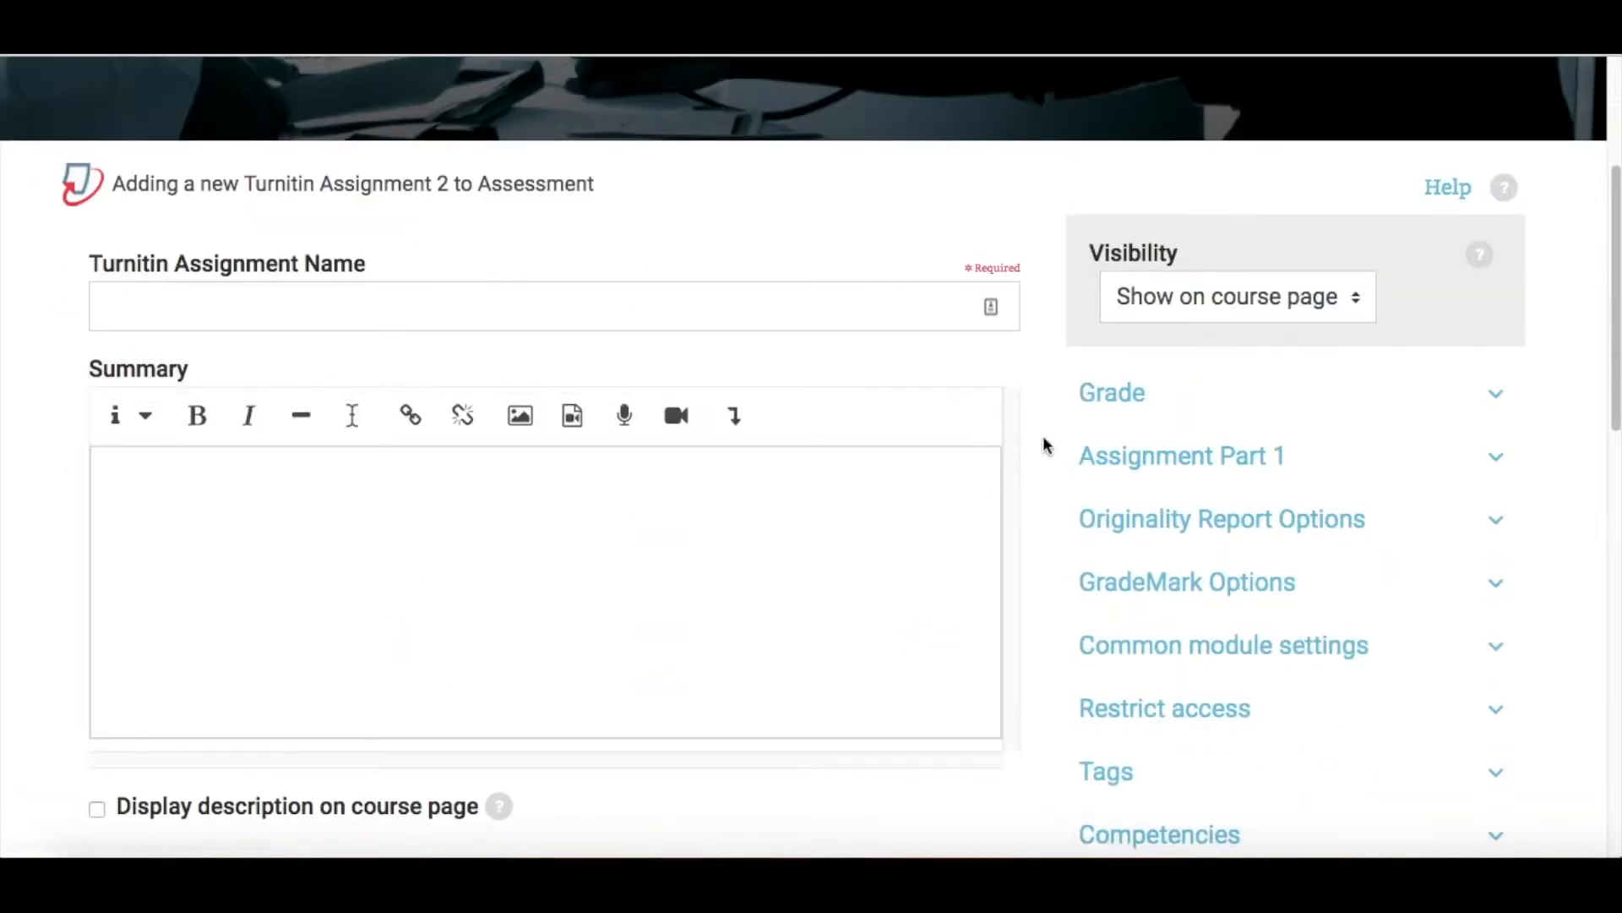
Name the Turnitin assignment "ABC Course - Assessment 01".
left_click(695, 316)
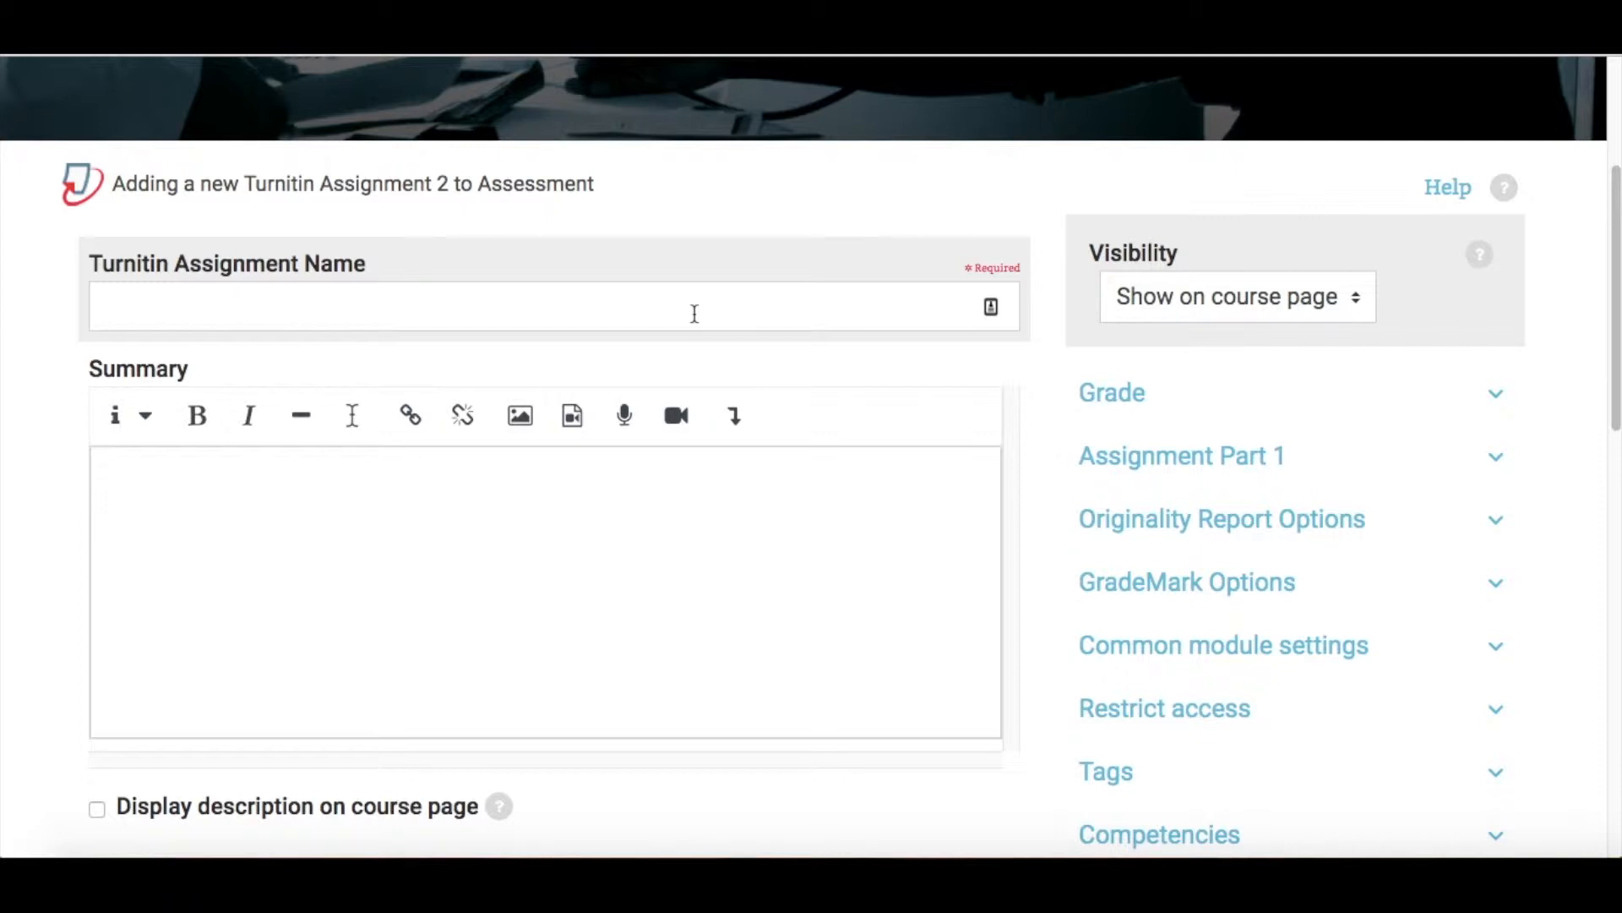
left_click(695, 314)
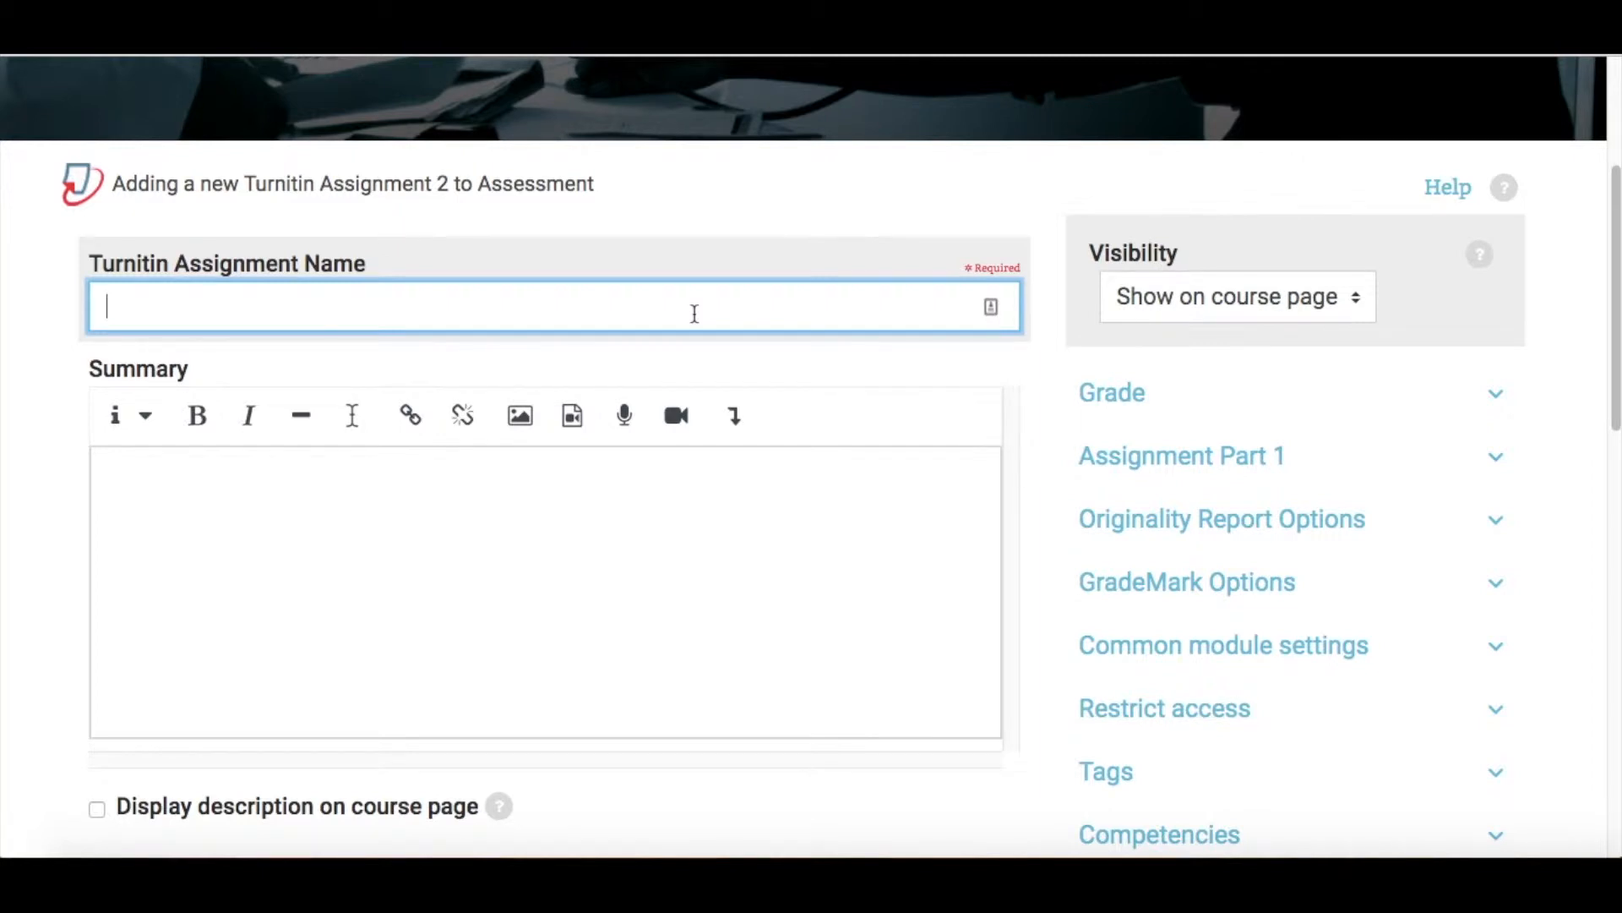
scroll(691, 264, "up", 3)
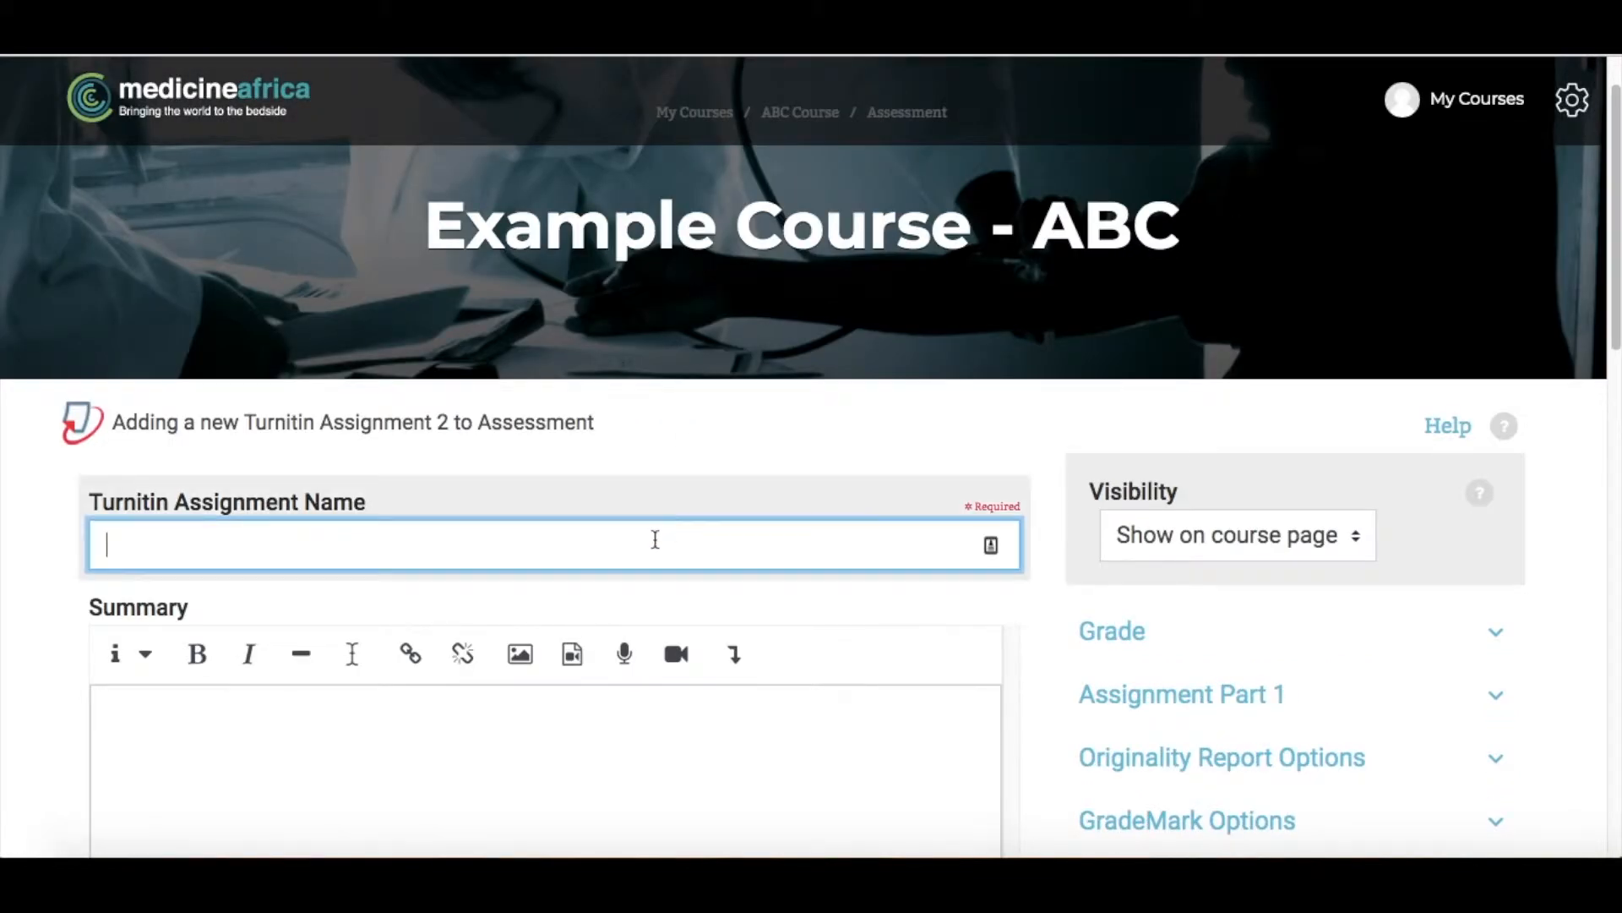
type("ABC Course - Assessmment 01")
Enter "Summary of what is expected" as the assignment's summary.
left_click(580, 724)
scroll(579, 726, "down", 1)
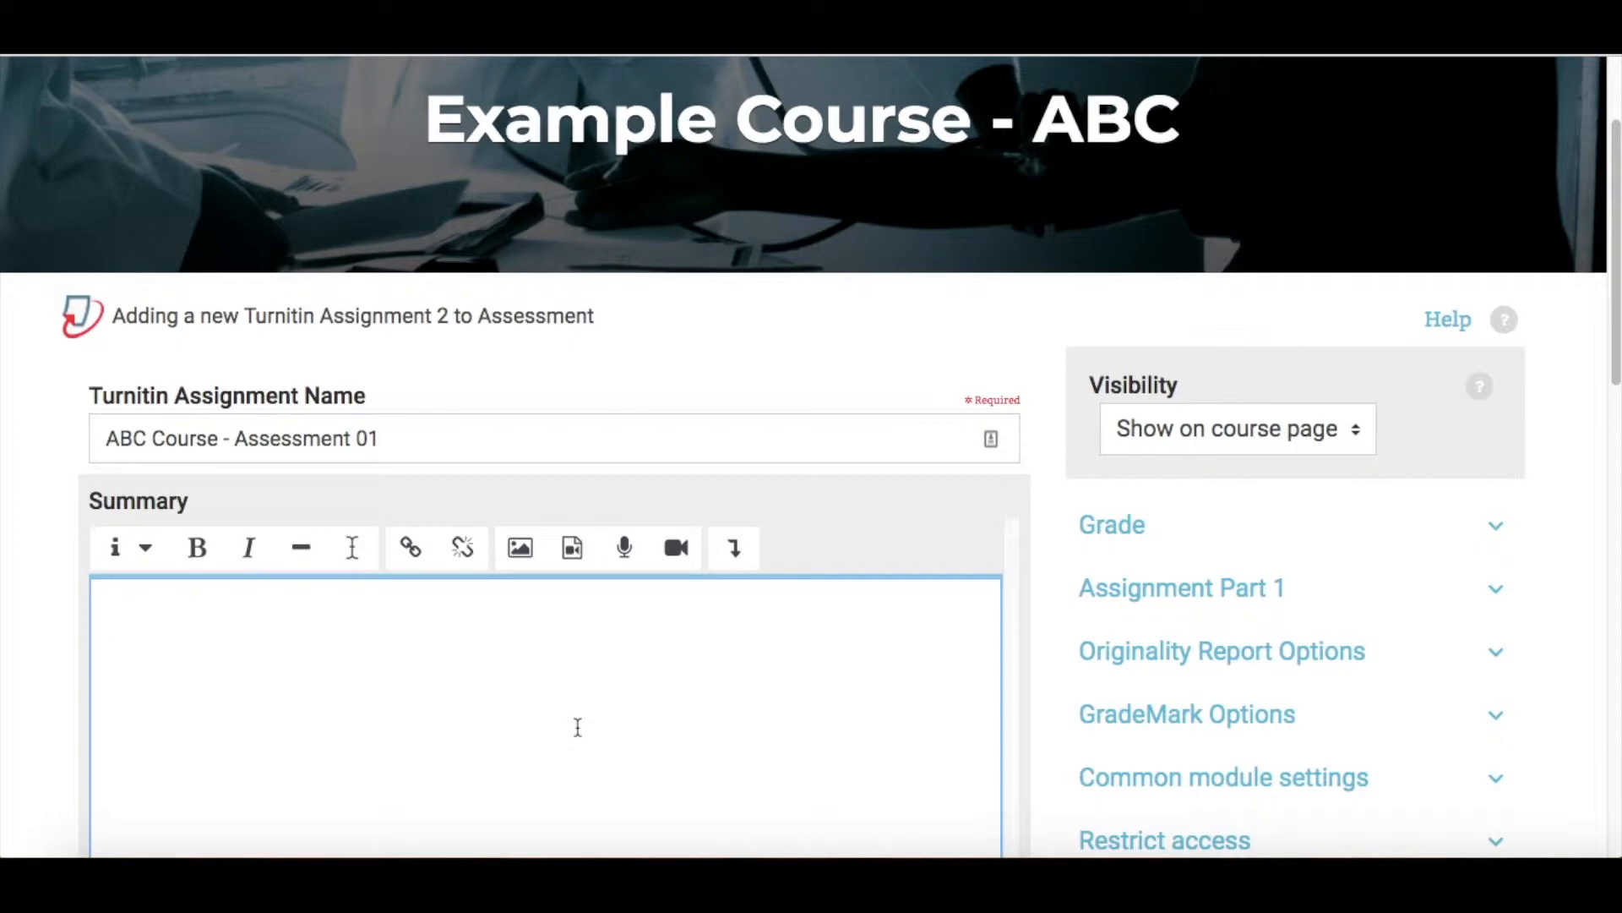
scroll(578, 727, "down", 1)
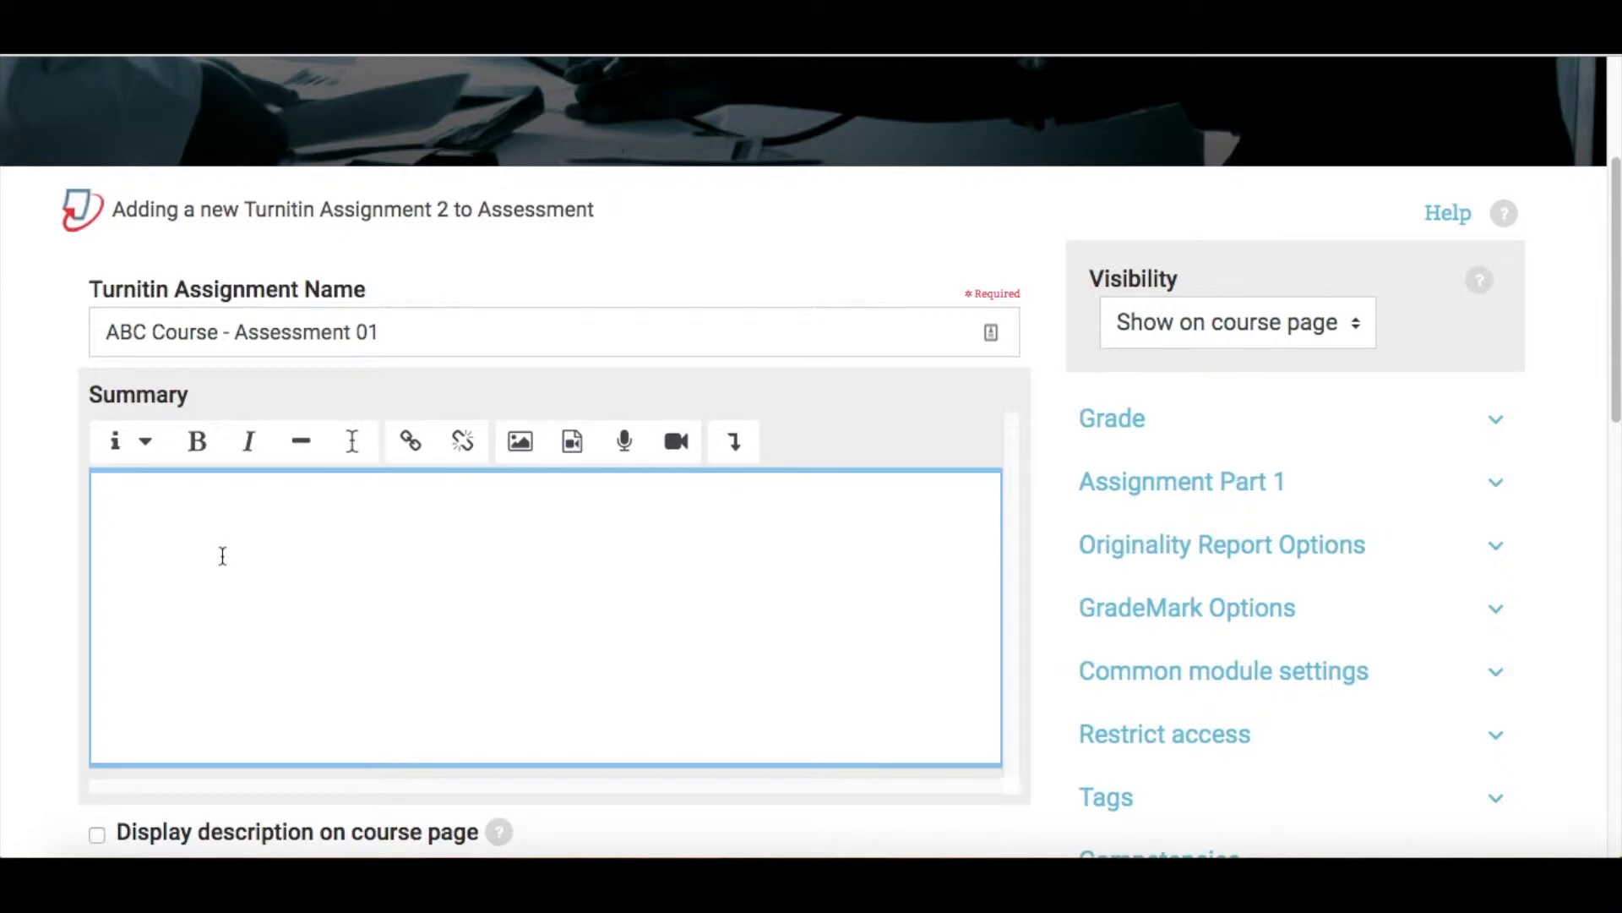
type("Summary of what is expected")
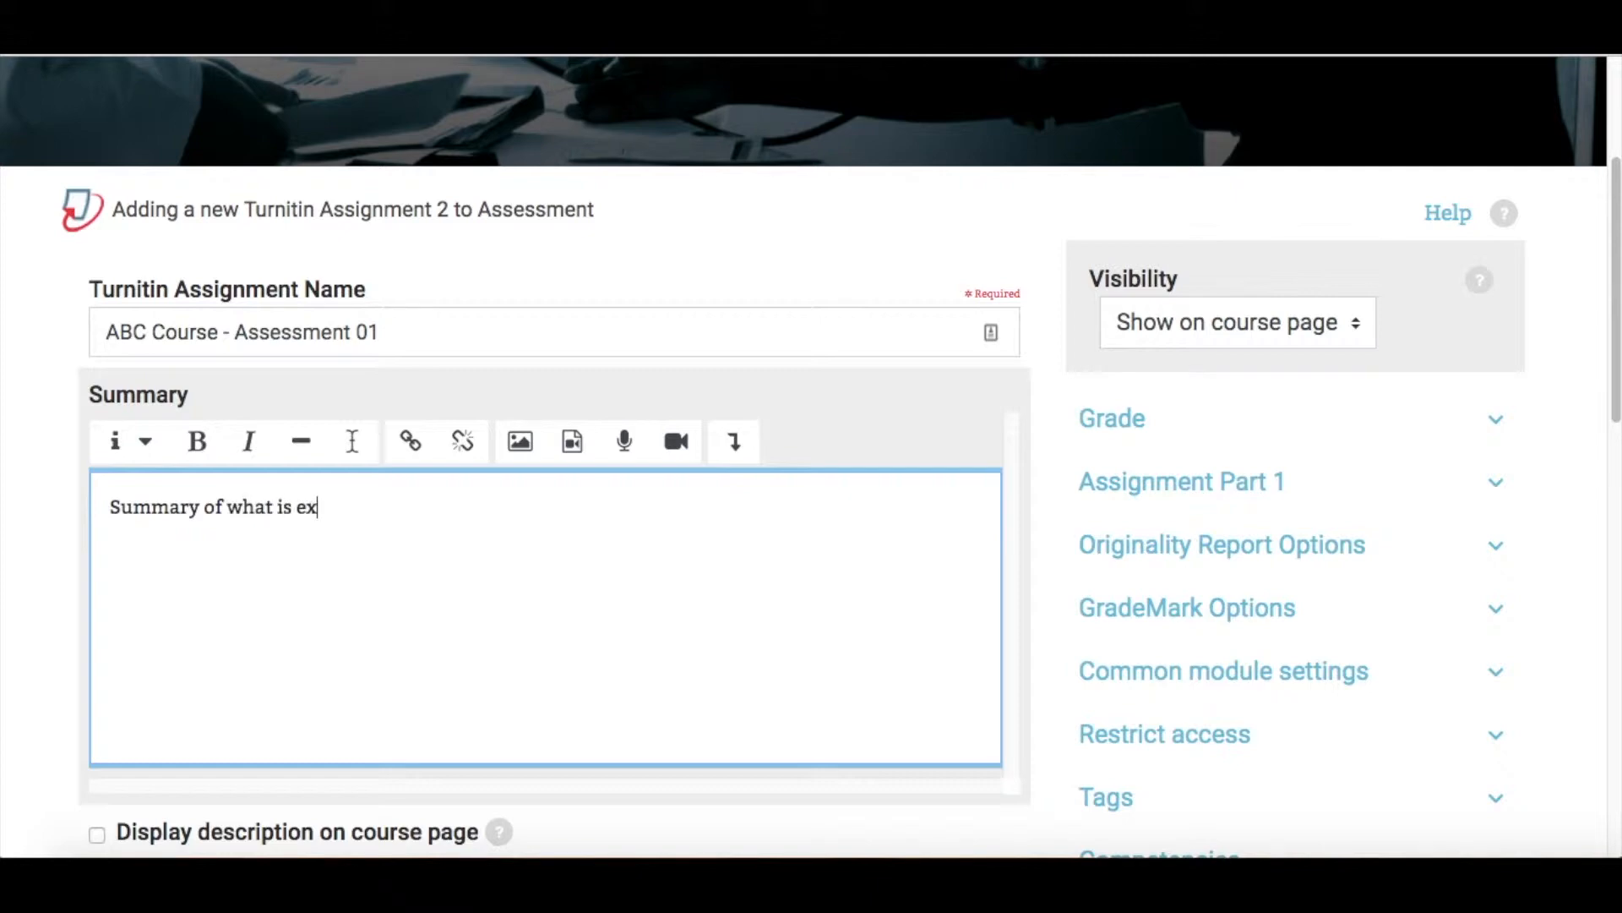
Check the submission type choices and select Any Submission Type for the assignment.
scroll(506, 595, "down", 5)
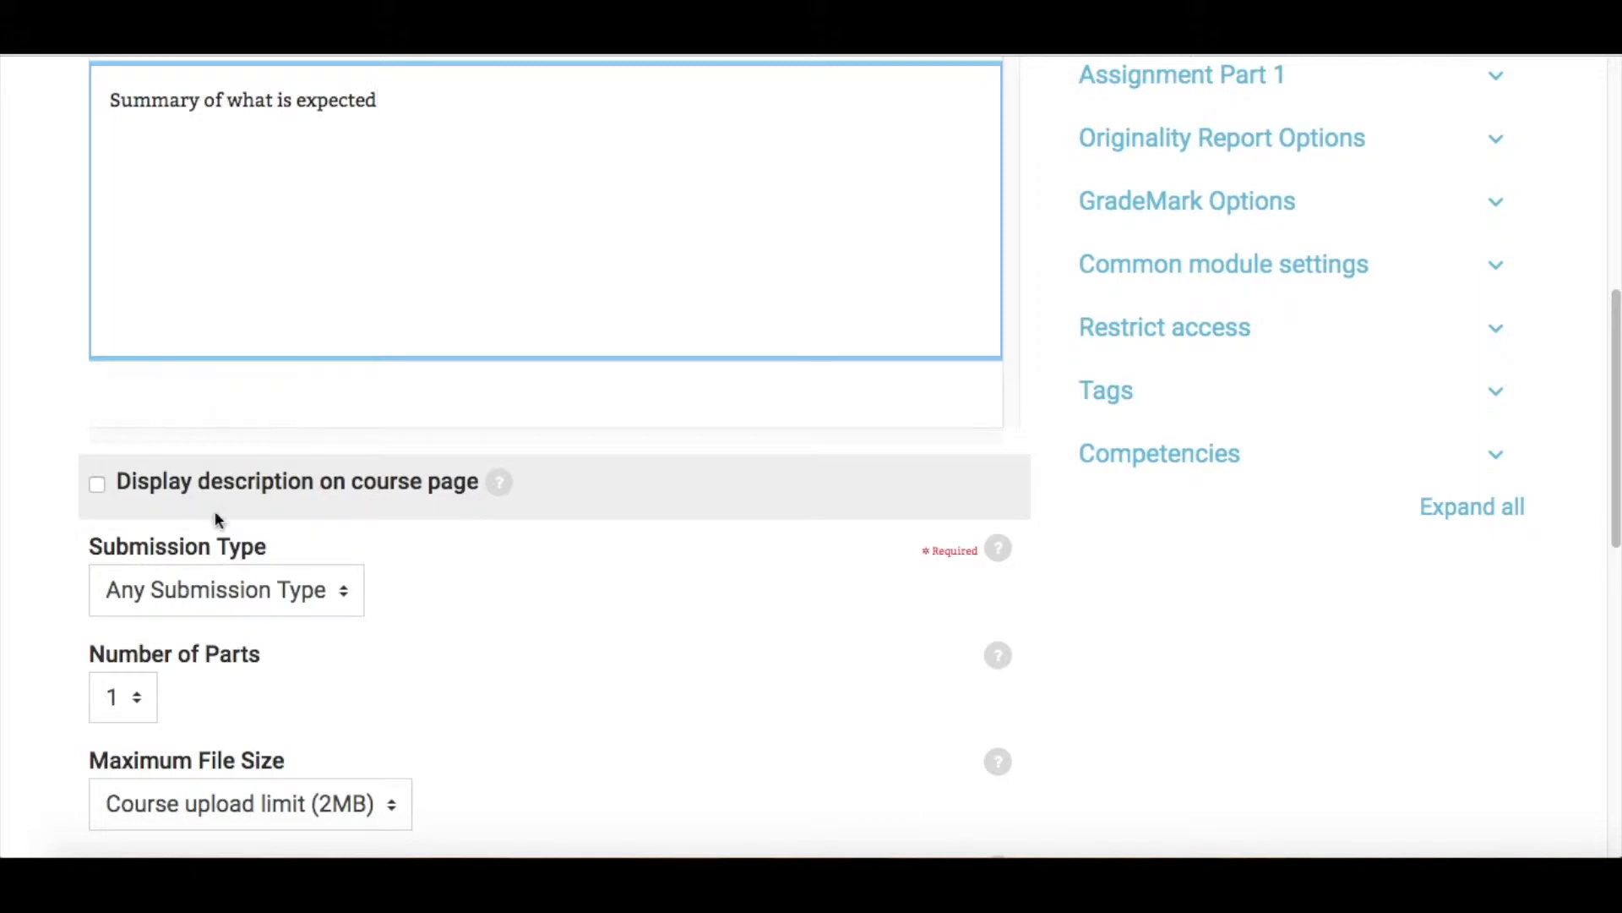
scroll(590, 450, "up", 4)
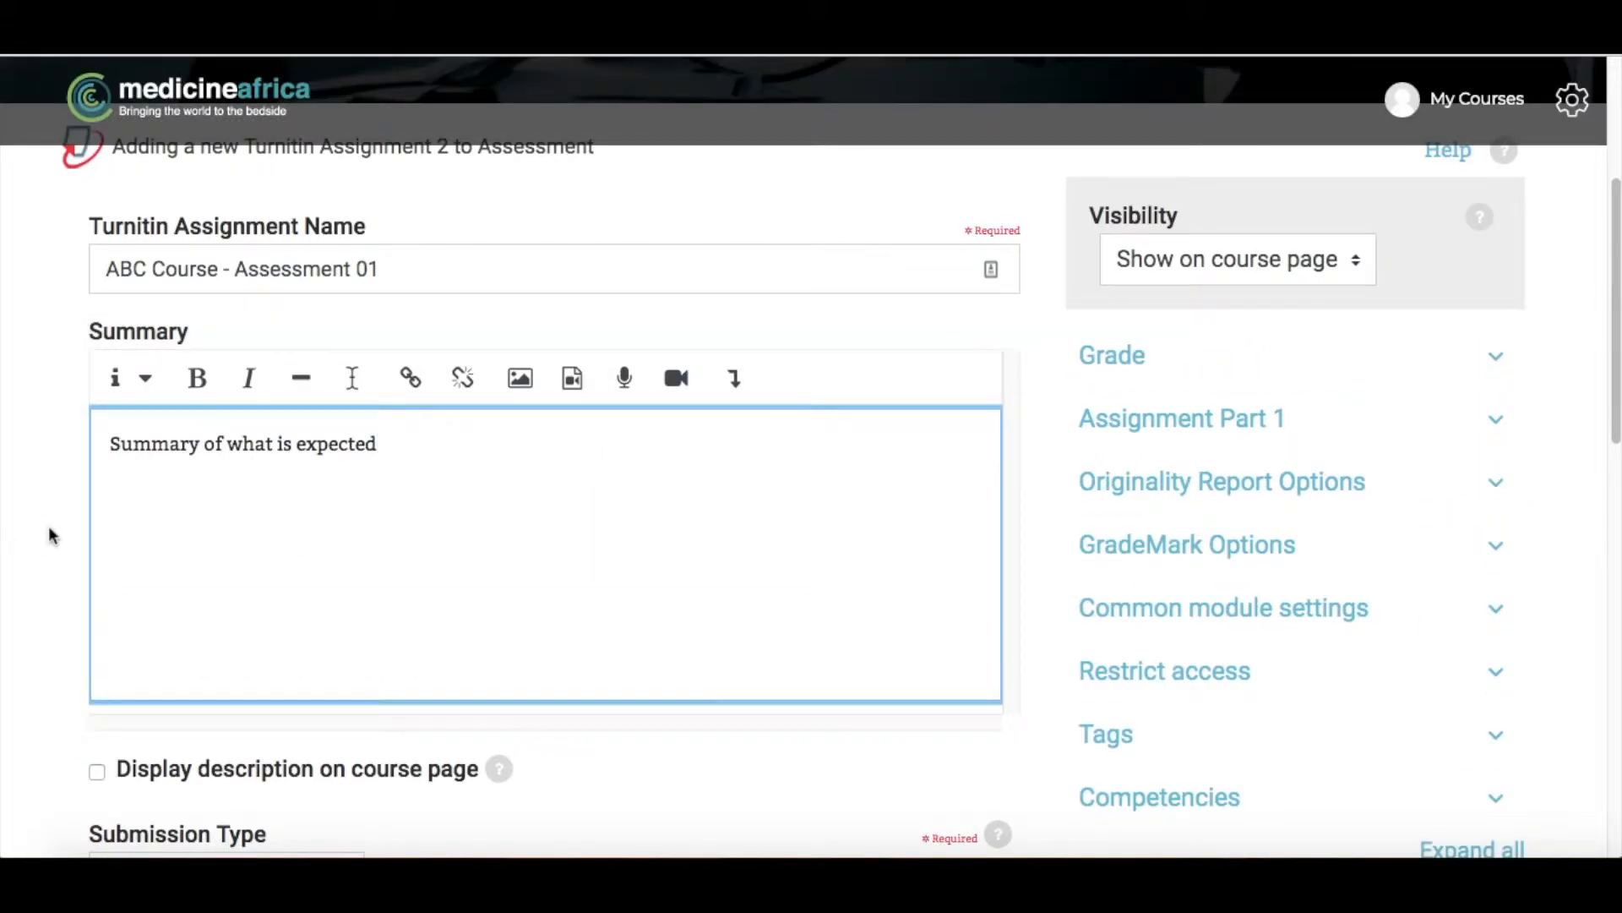
scroll(48, 526, "down", 8)
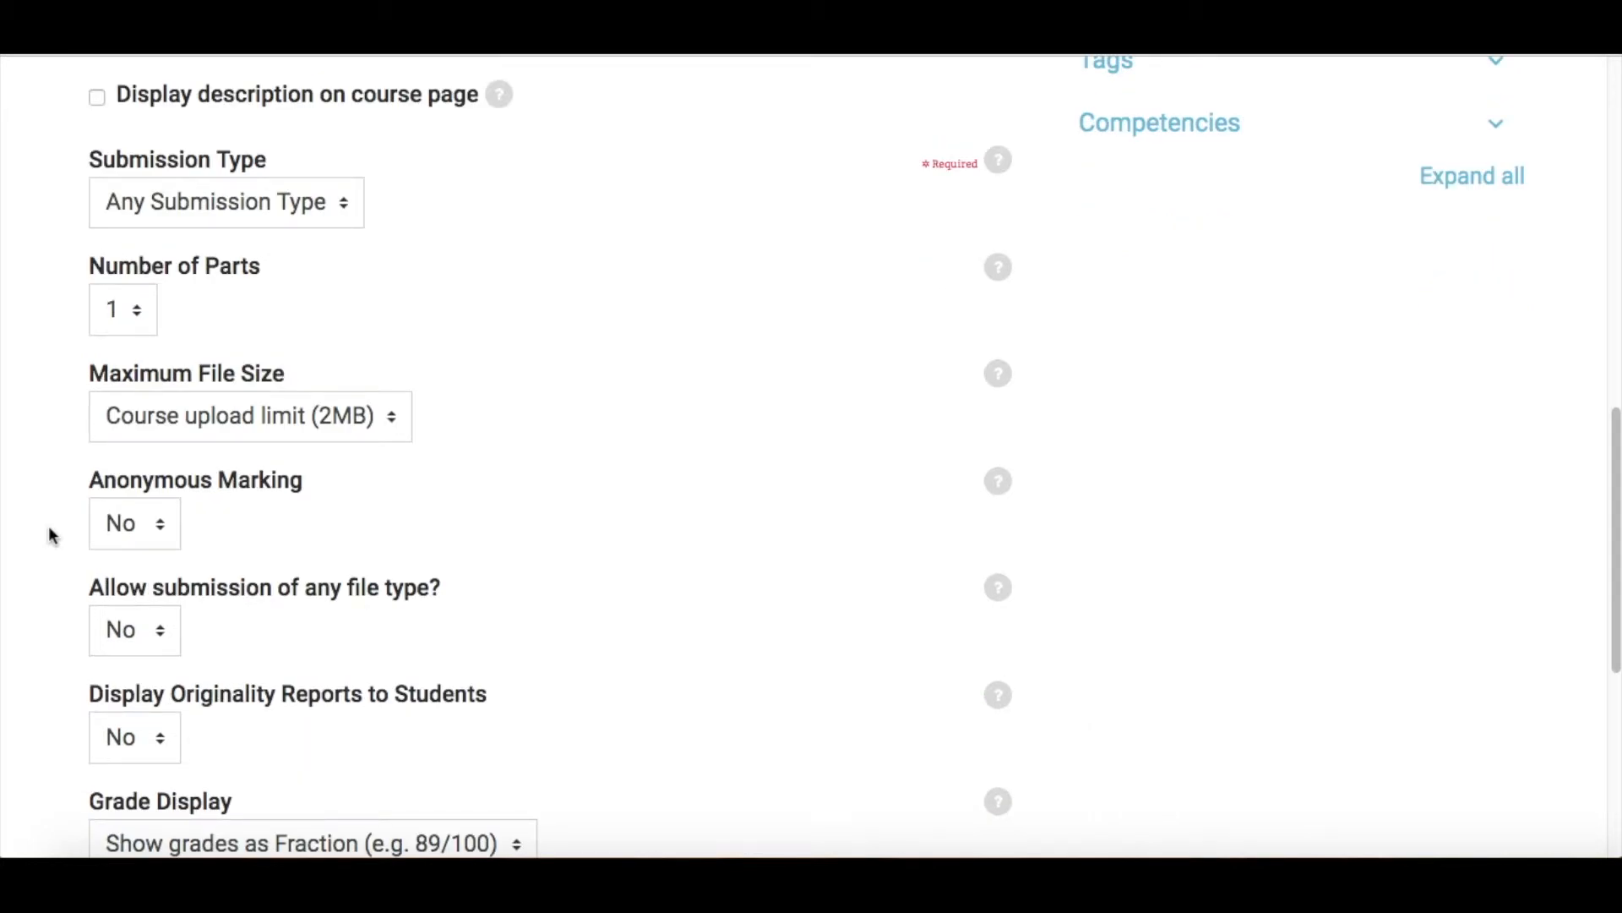
scroll(48, 526, "up", 2)
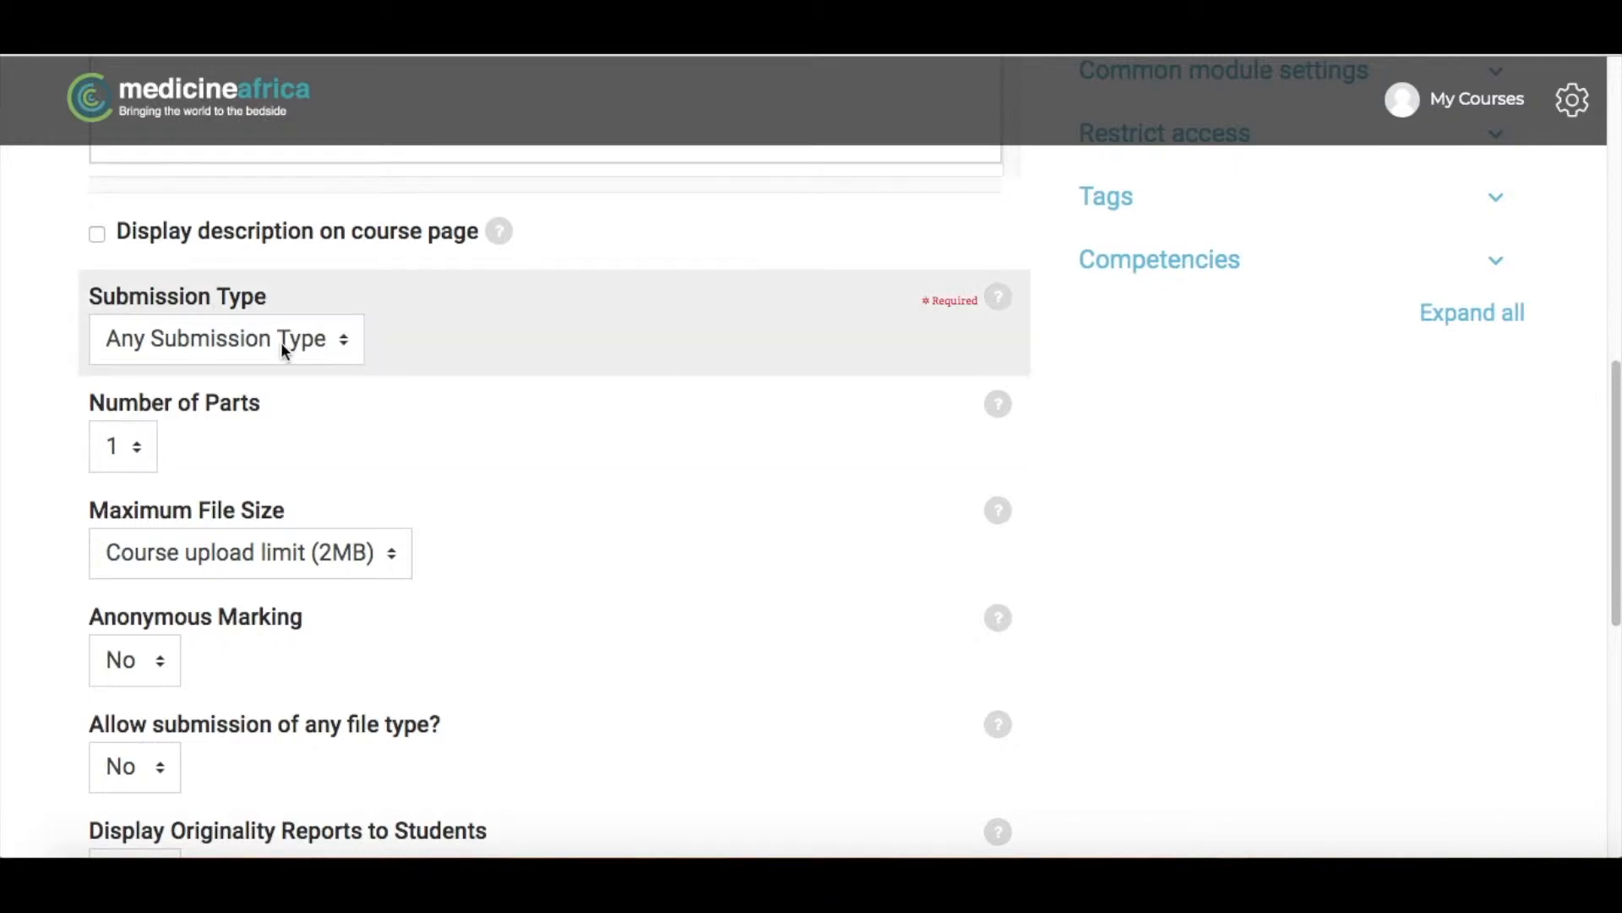
left_click(281, 349)
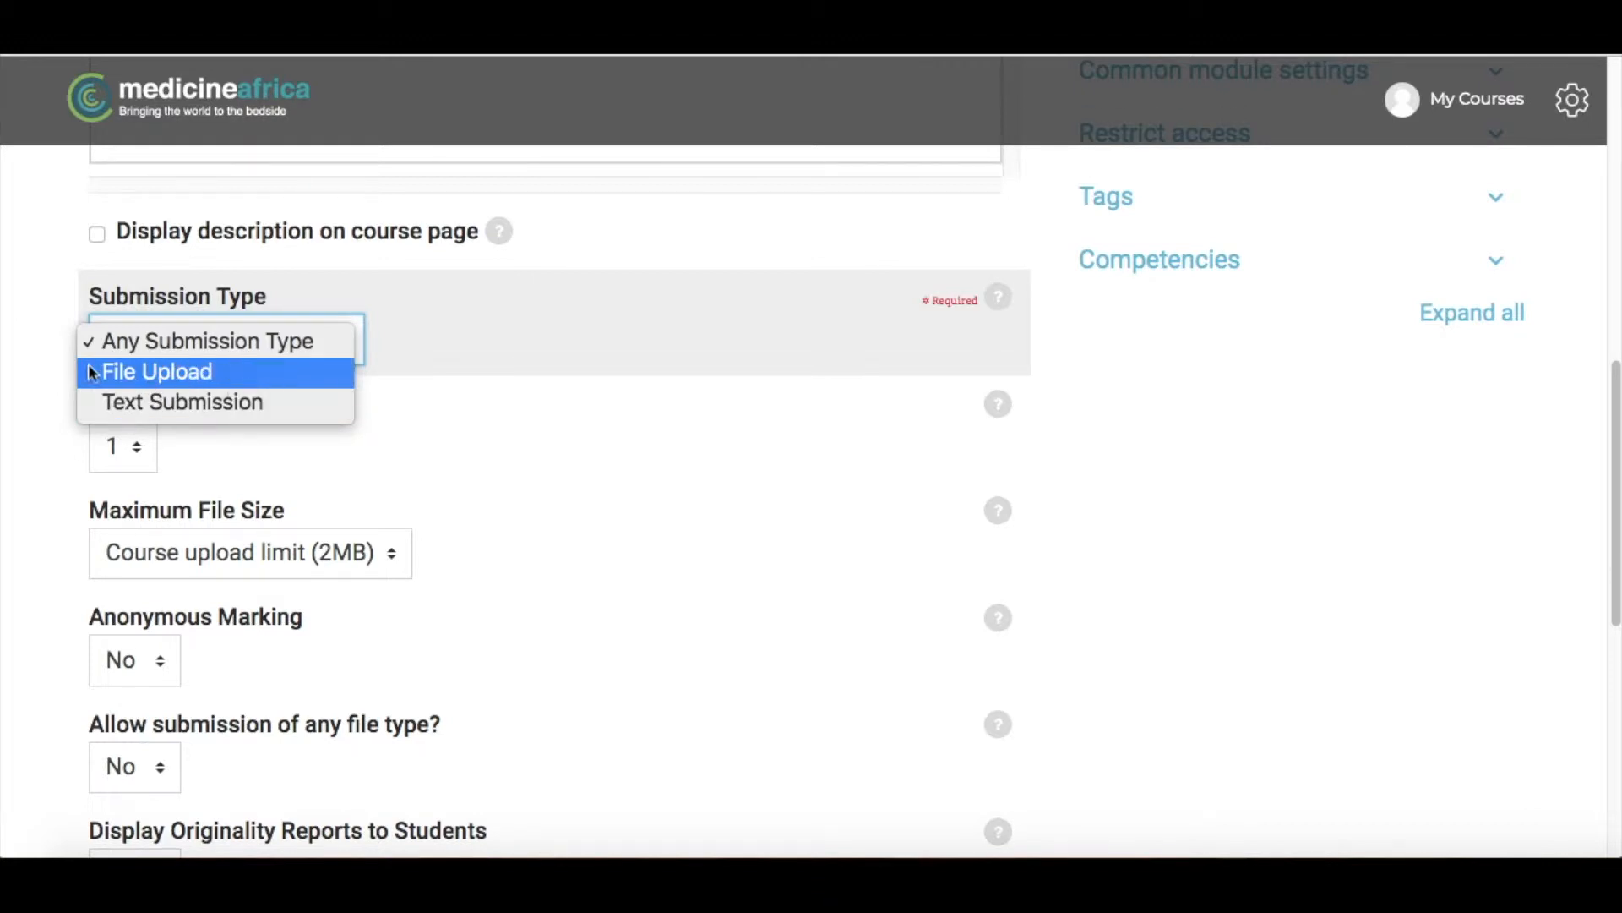
left_click(205, 345)
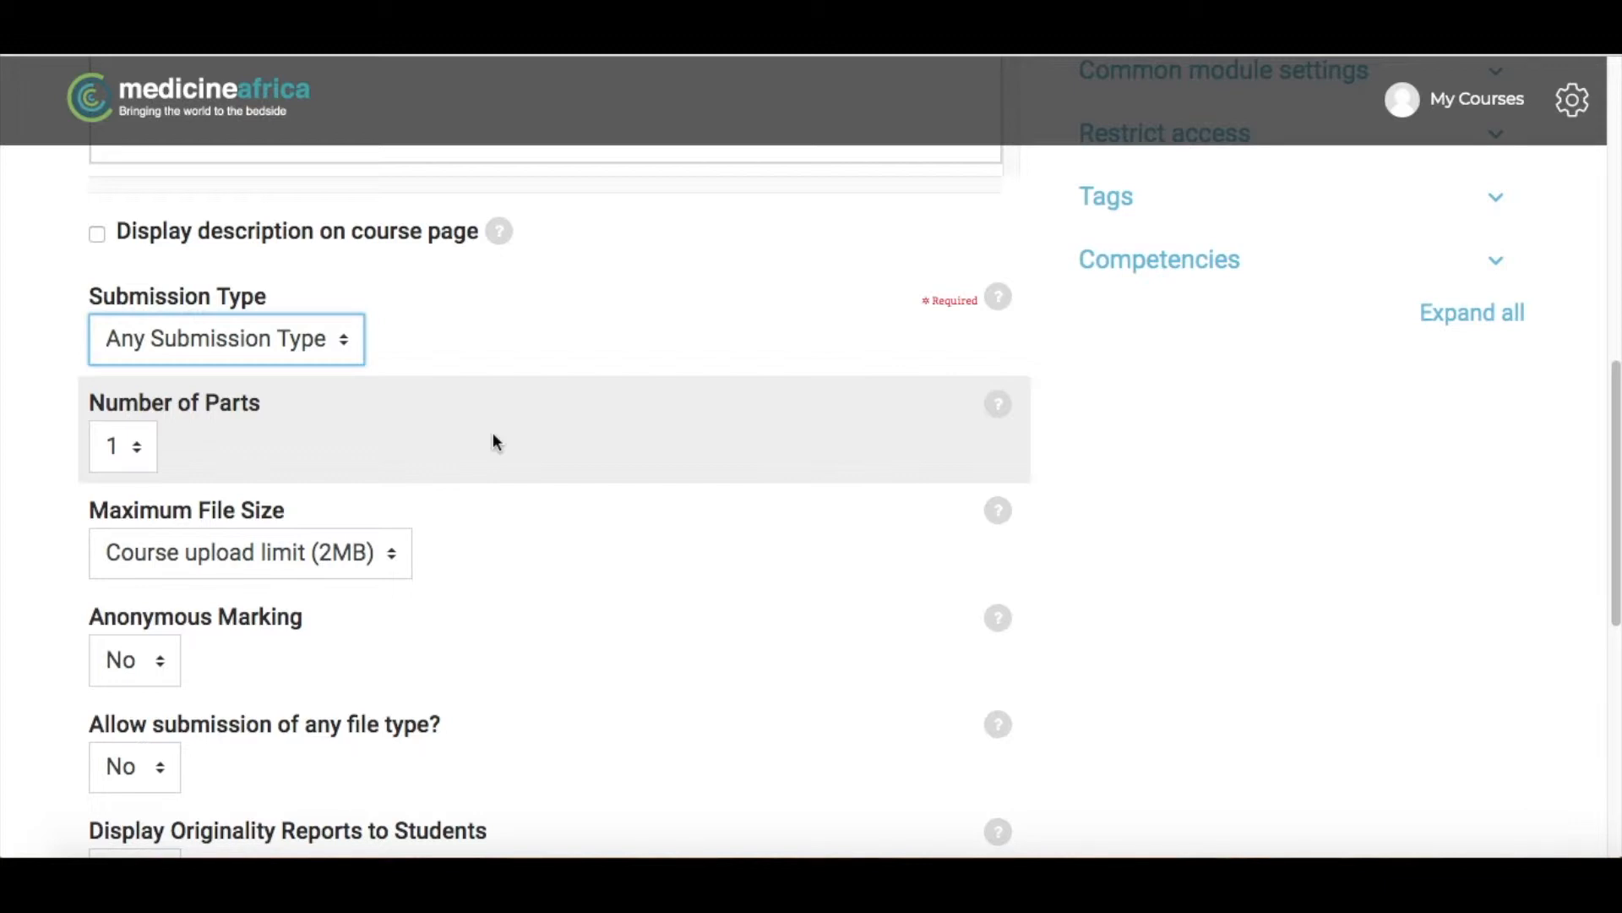
Review the available choices for the number of parts and the maximum file size without changing either setting.
left_click(136, 451)
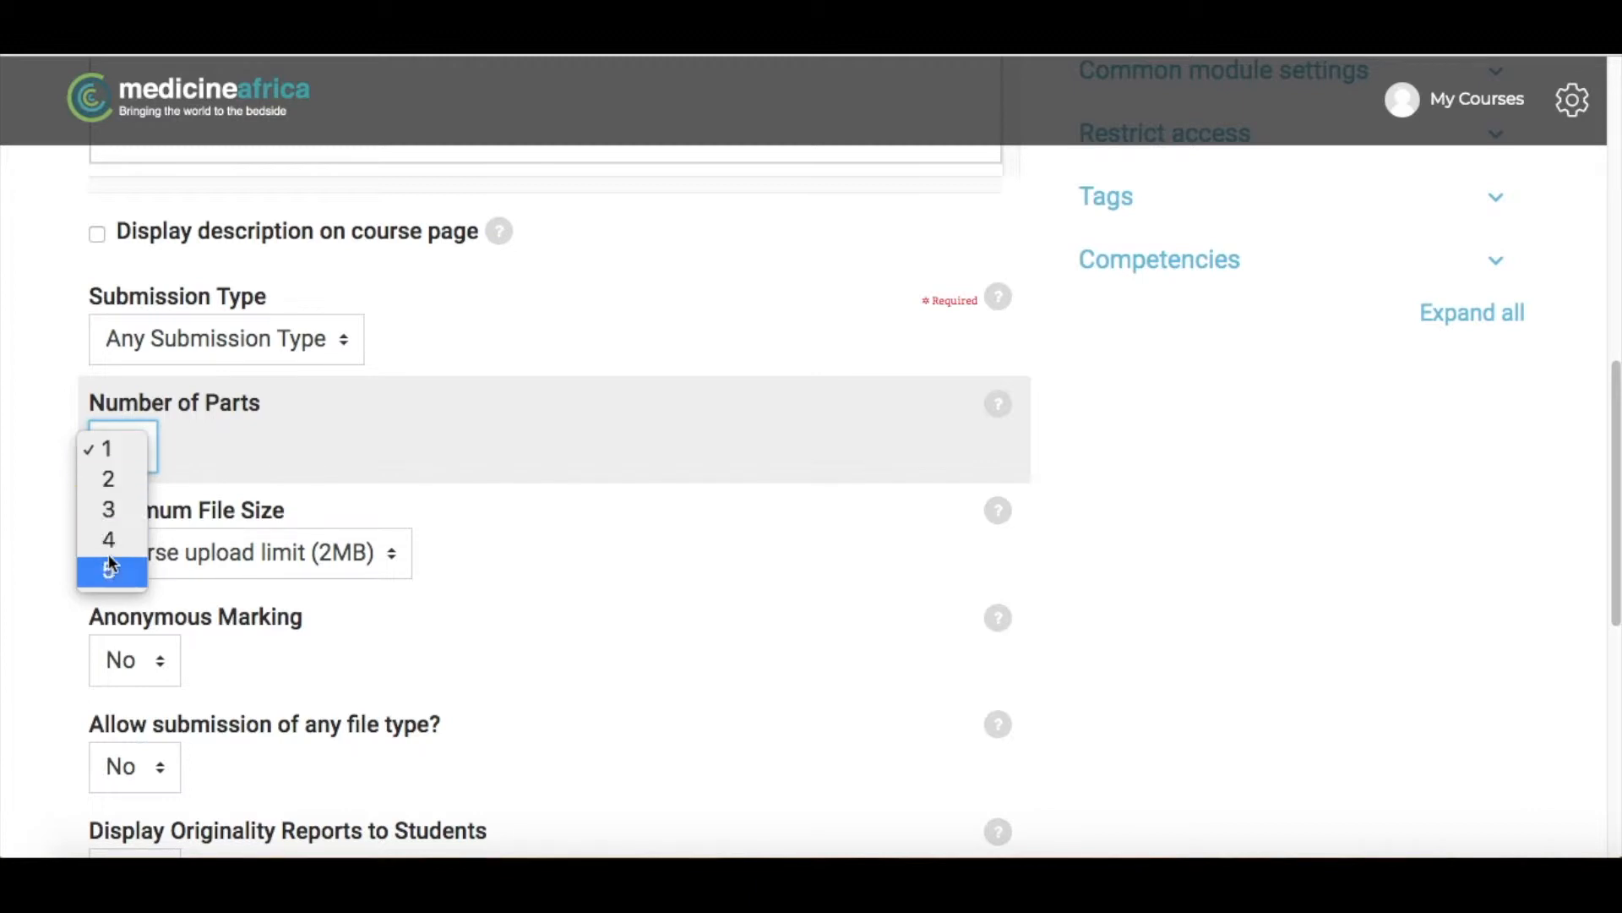
left_click(54, 510)
scroll(556, 559, "down", 3)
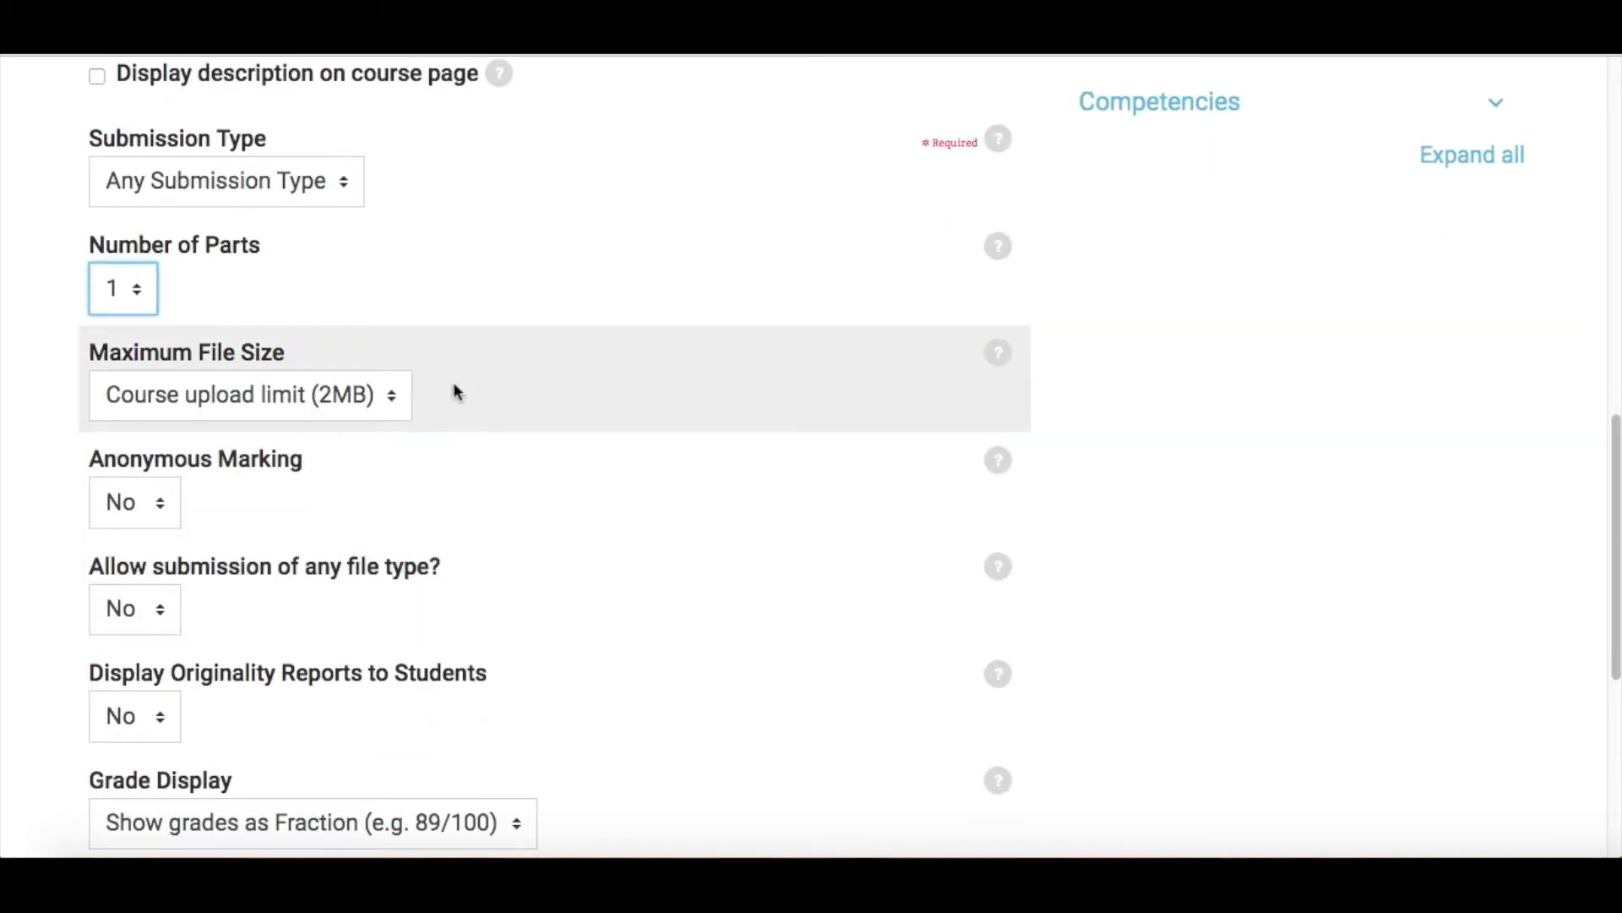
left_click(399, 397)
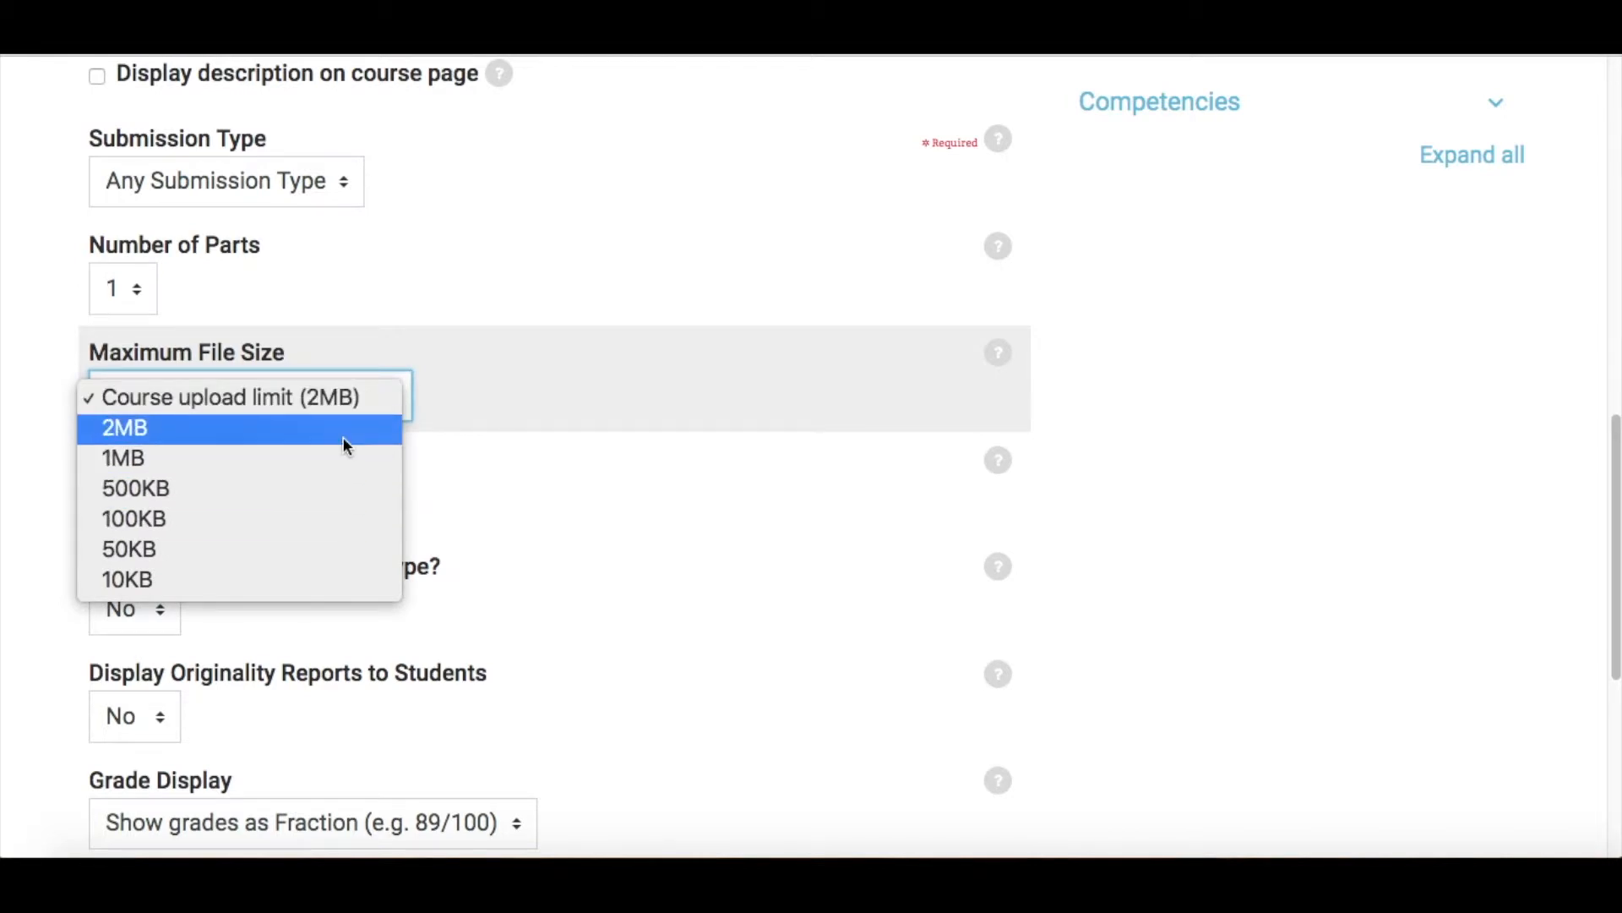
left_click(514, 301)
Set Anonymous Marking to Yes for the assignment.
scroll(536, 521, "down", 1)
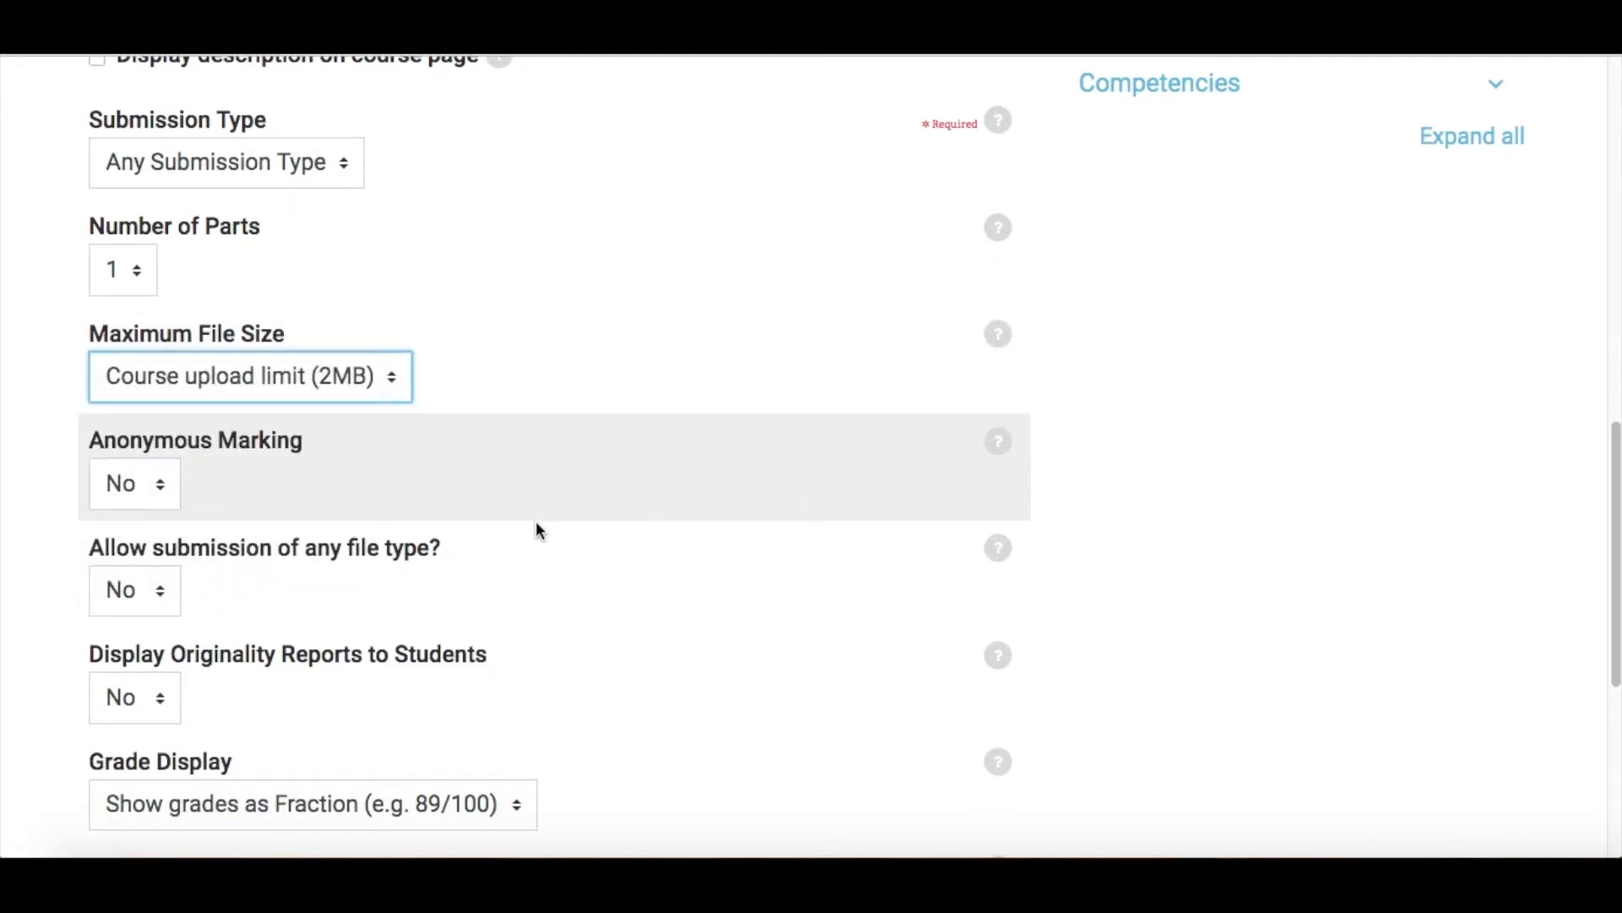
scroll(537, 524, "down", 2)
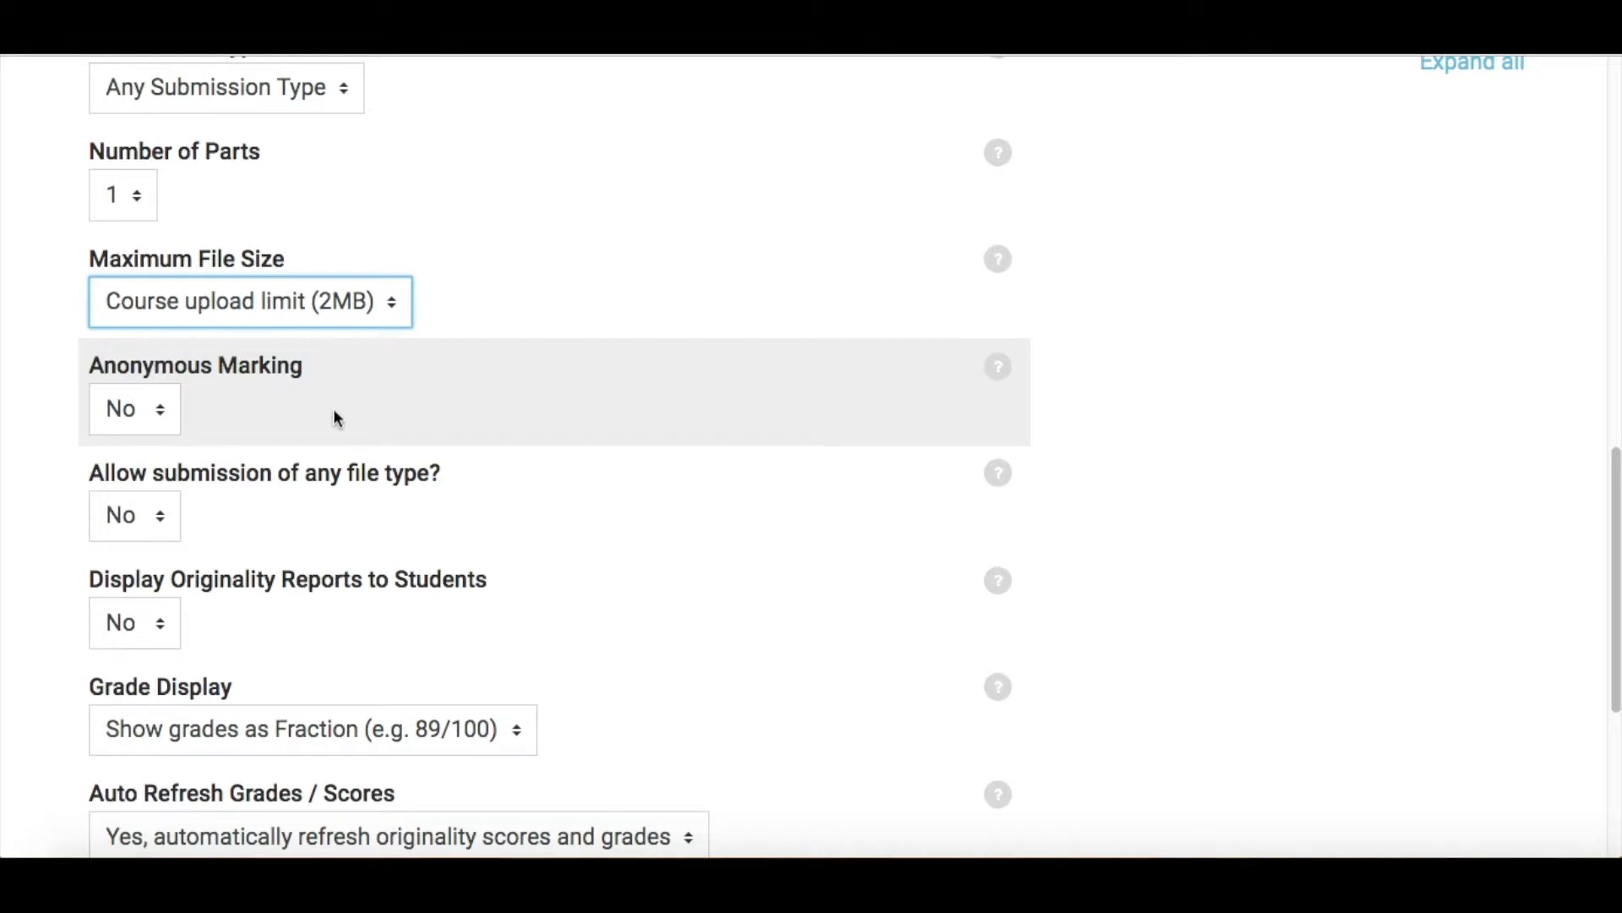
left_click(162, 417)
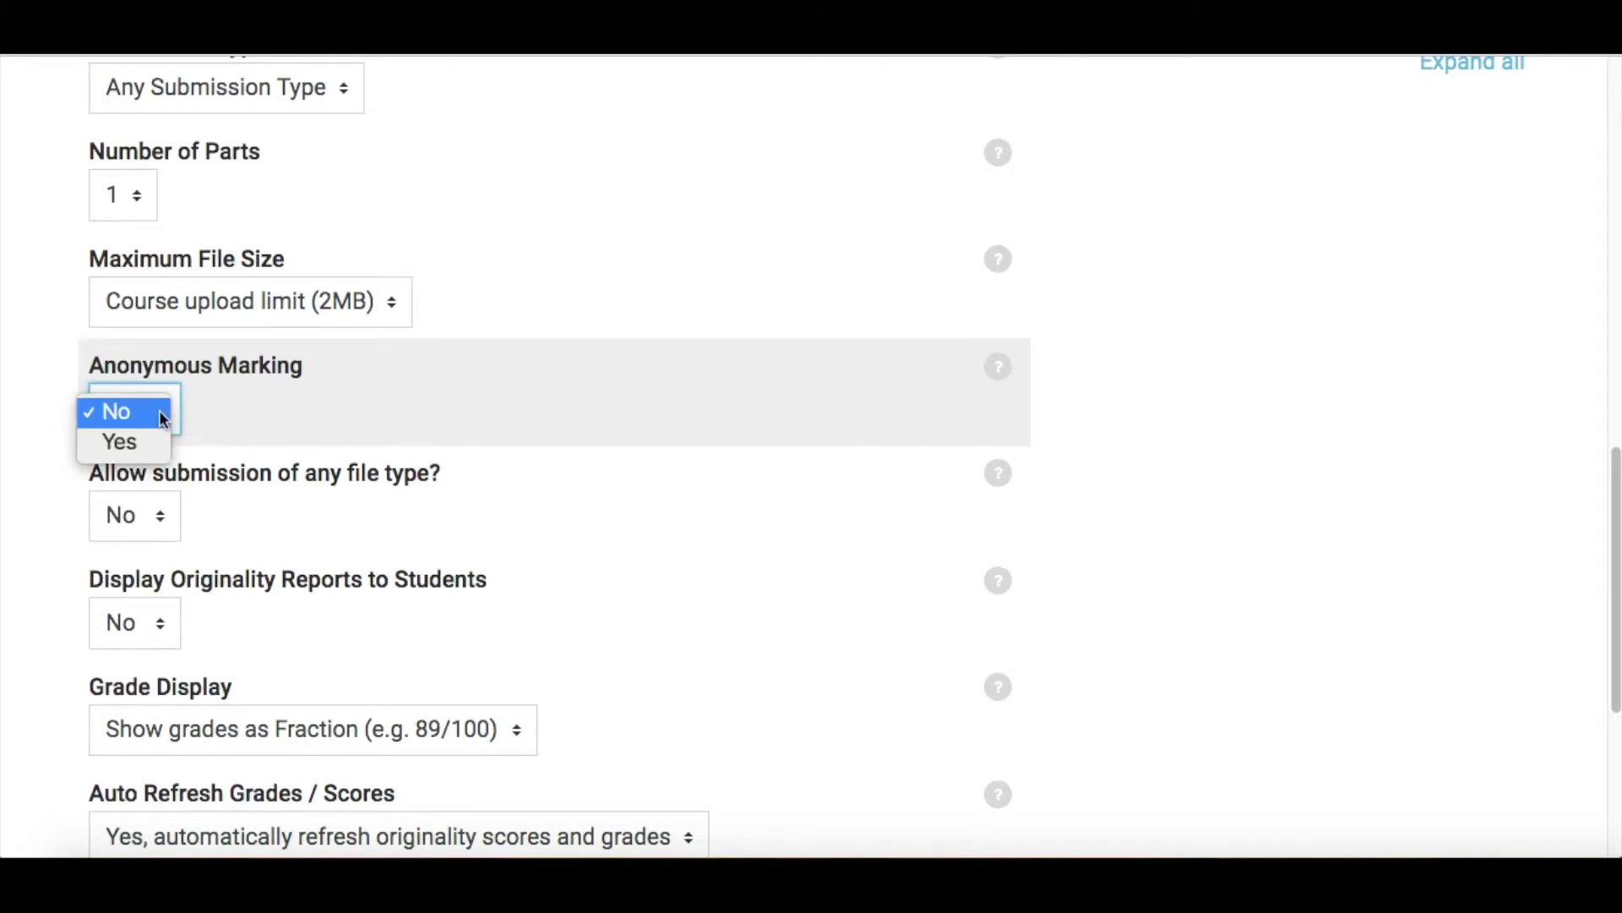
left_click(154, 439)
left_click(159, 429)
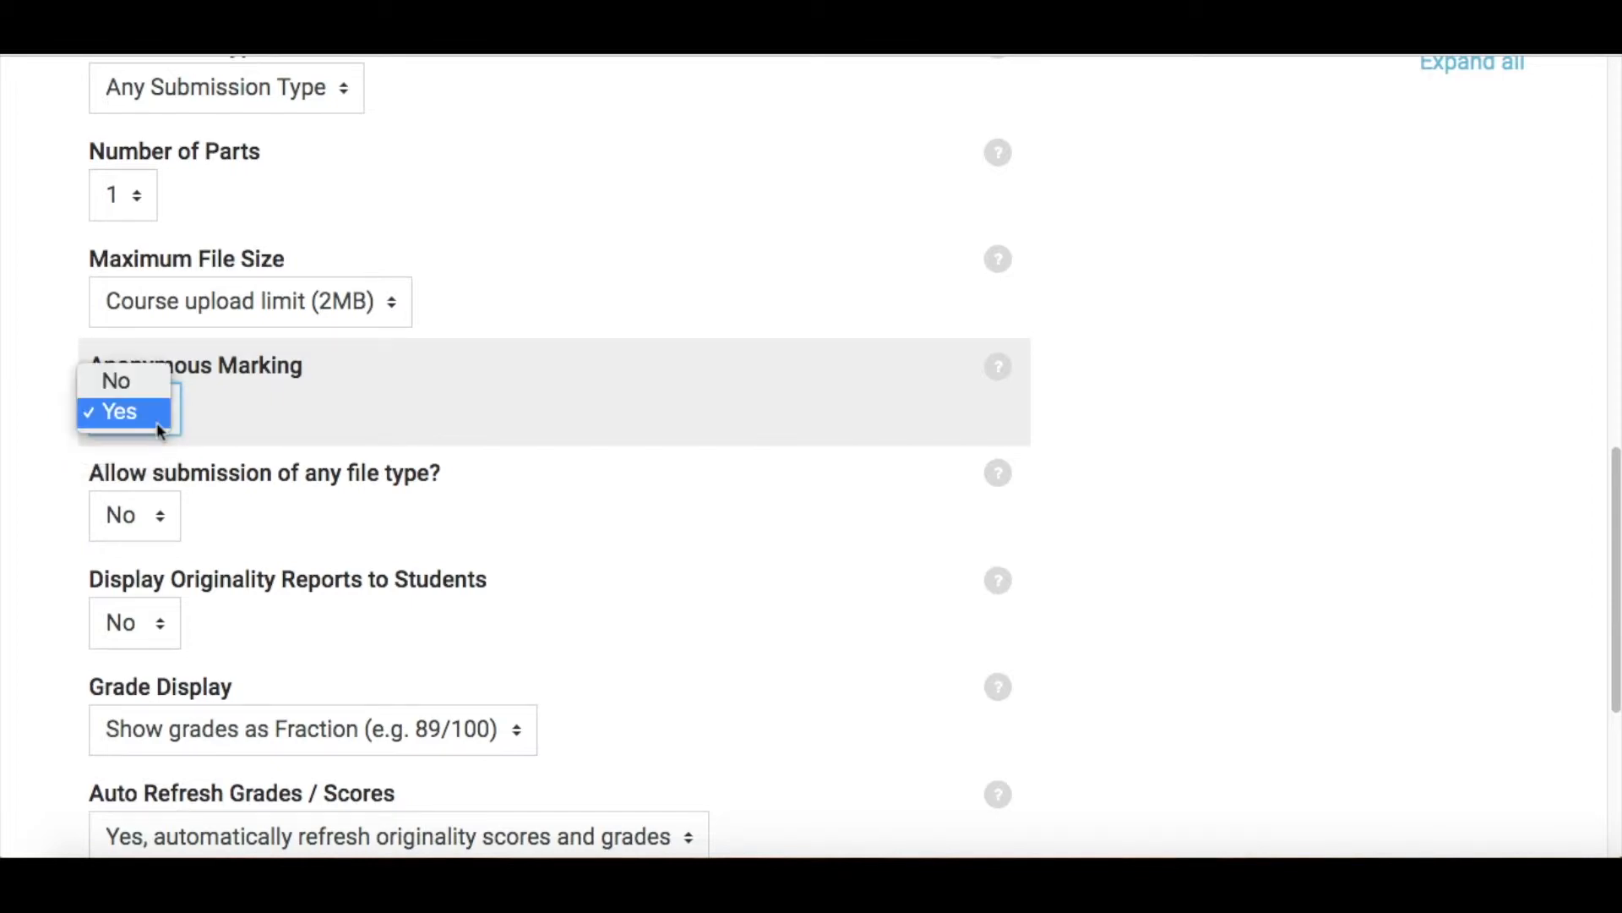
left_click(156, 407)
Switch the permission to submit any file type to Yes and then return it to No.
scroll(10, 522, "down", 4)
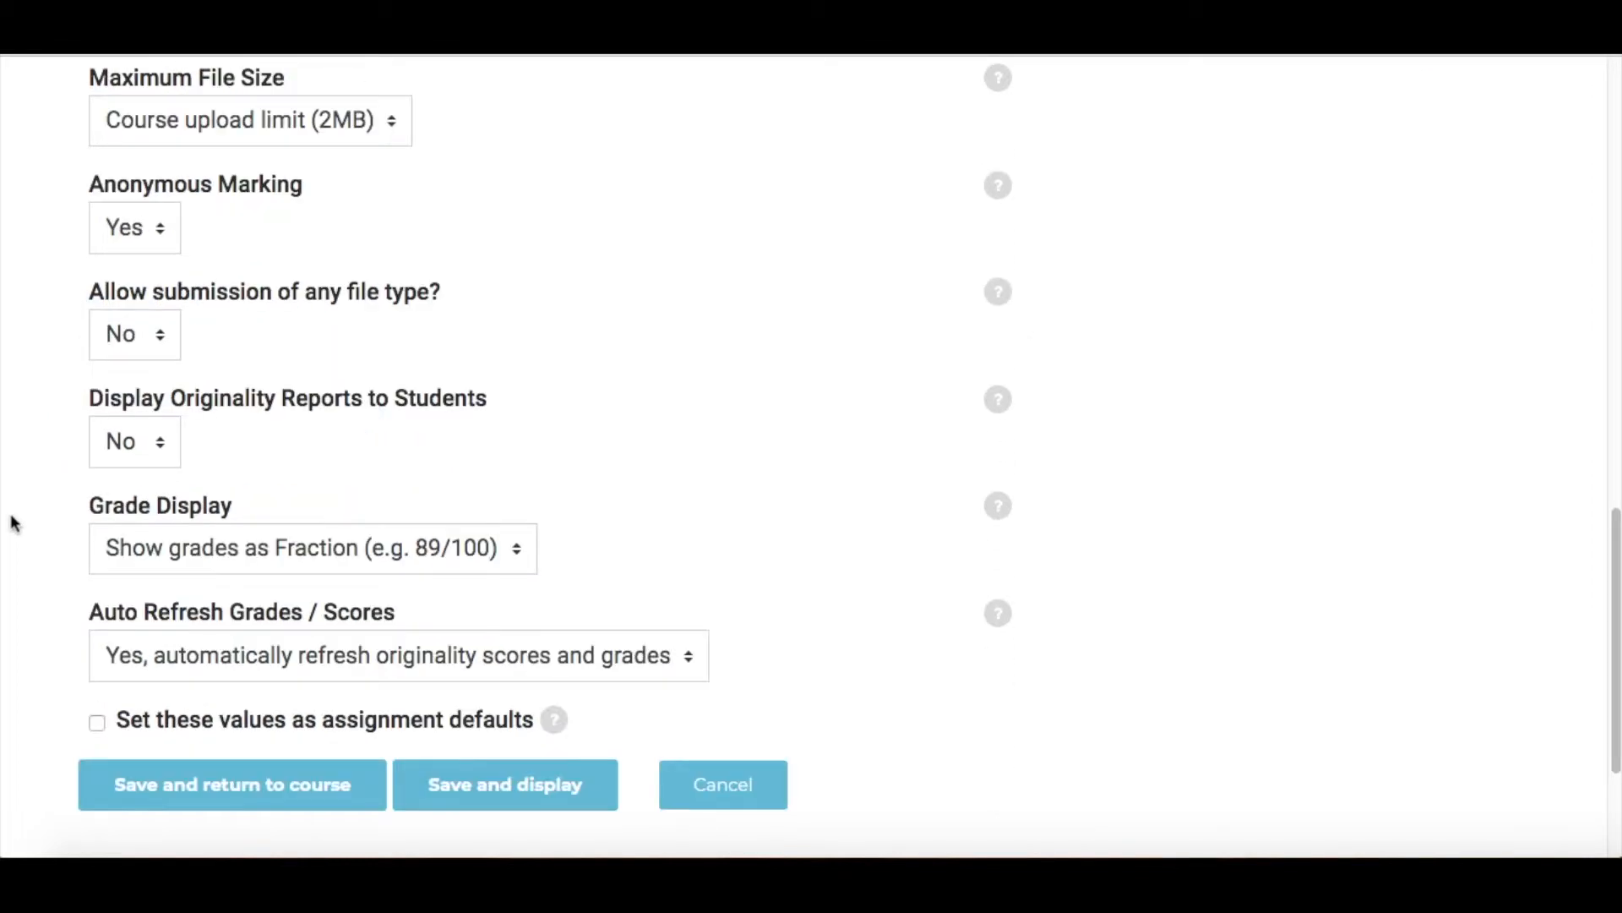
scroll(10, 522, "down", 1)
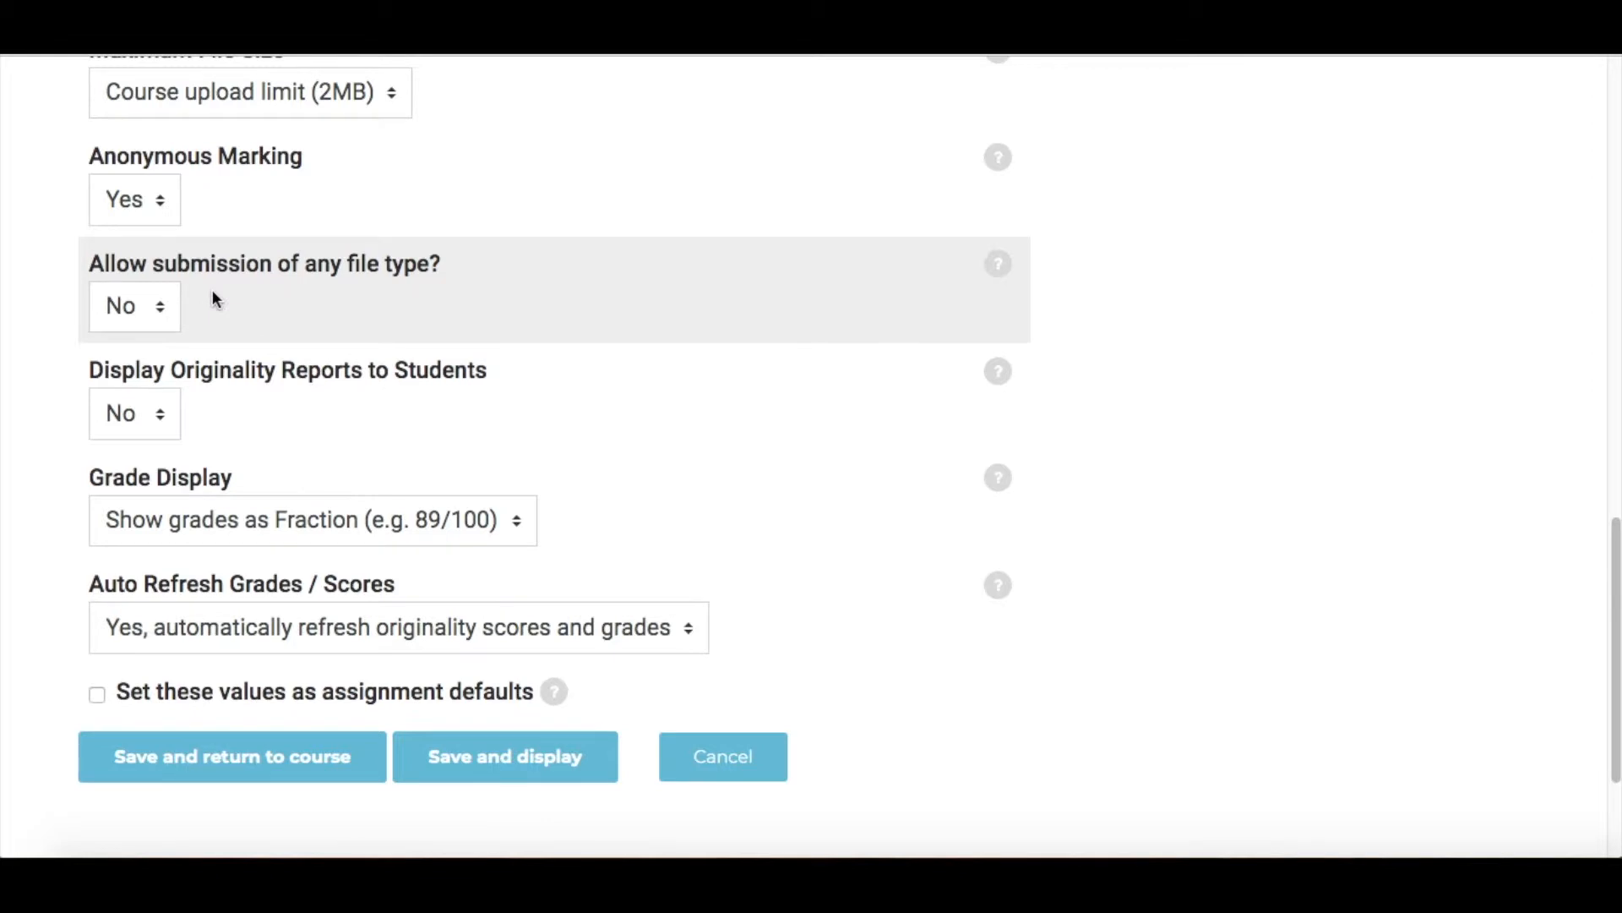
left_click(165, 306)
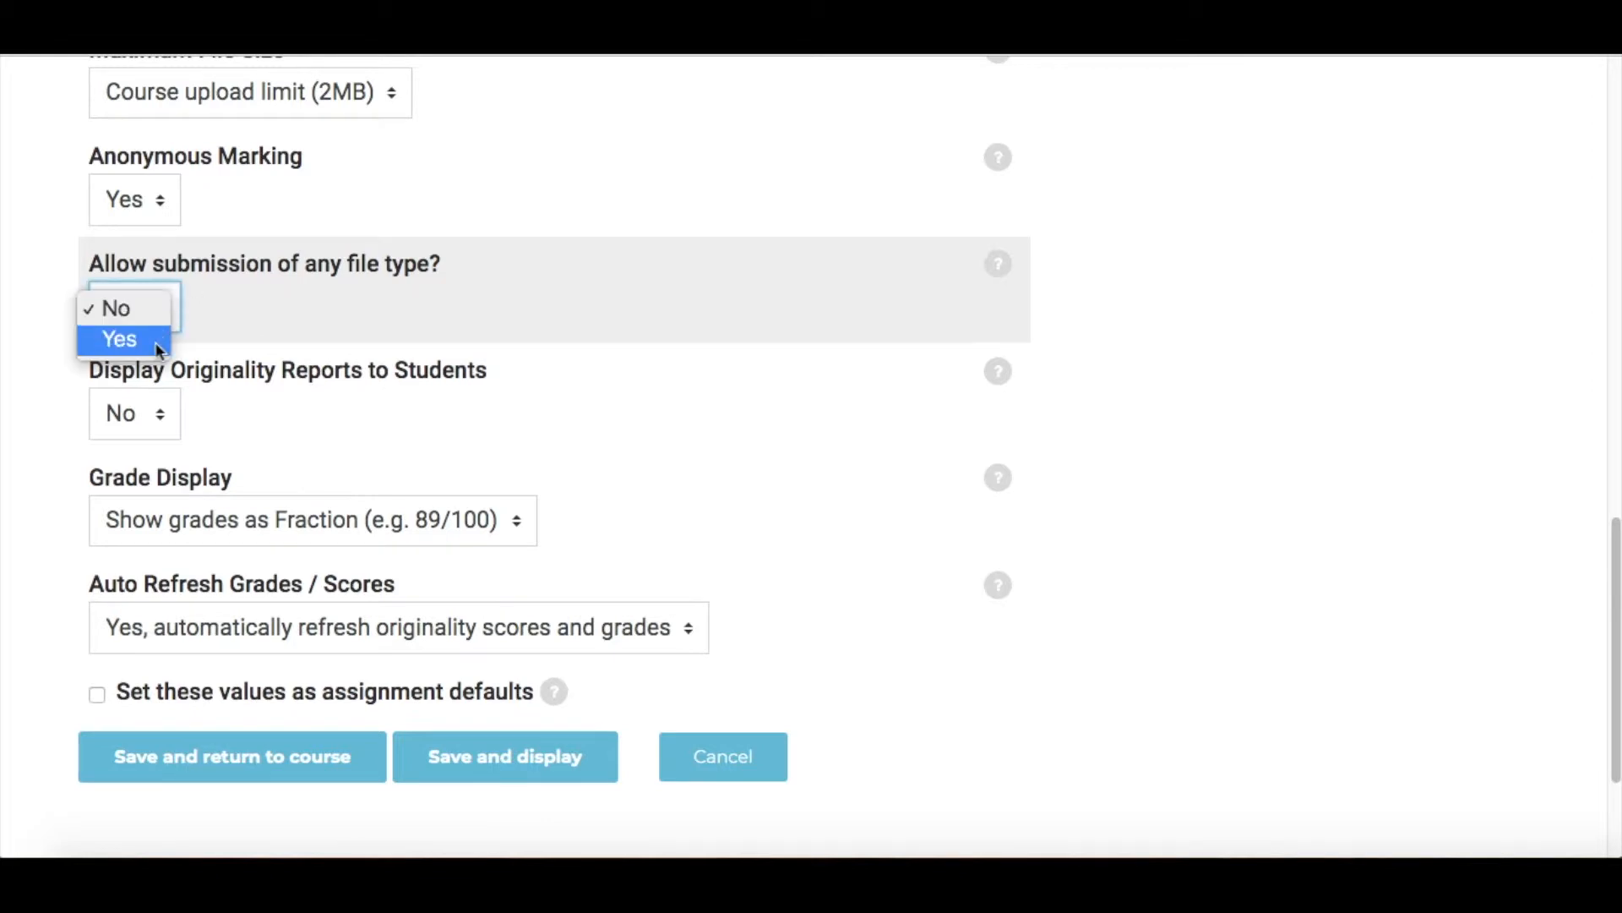
key("Return")
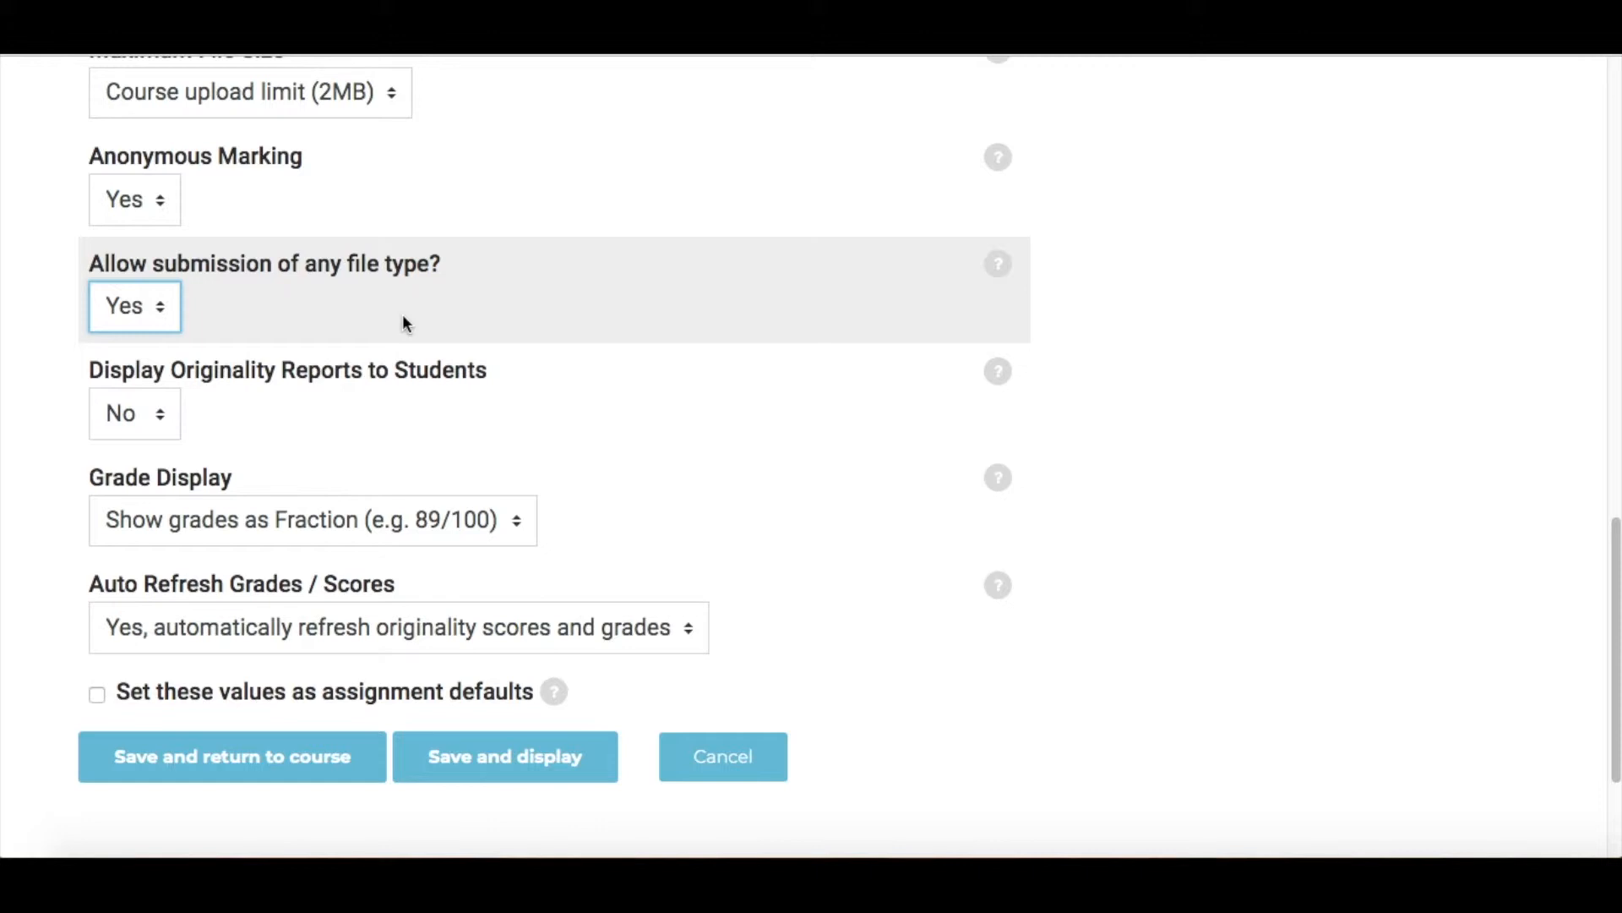
left_click(148, 310)
left_click(135, 279)
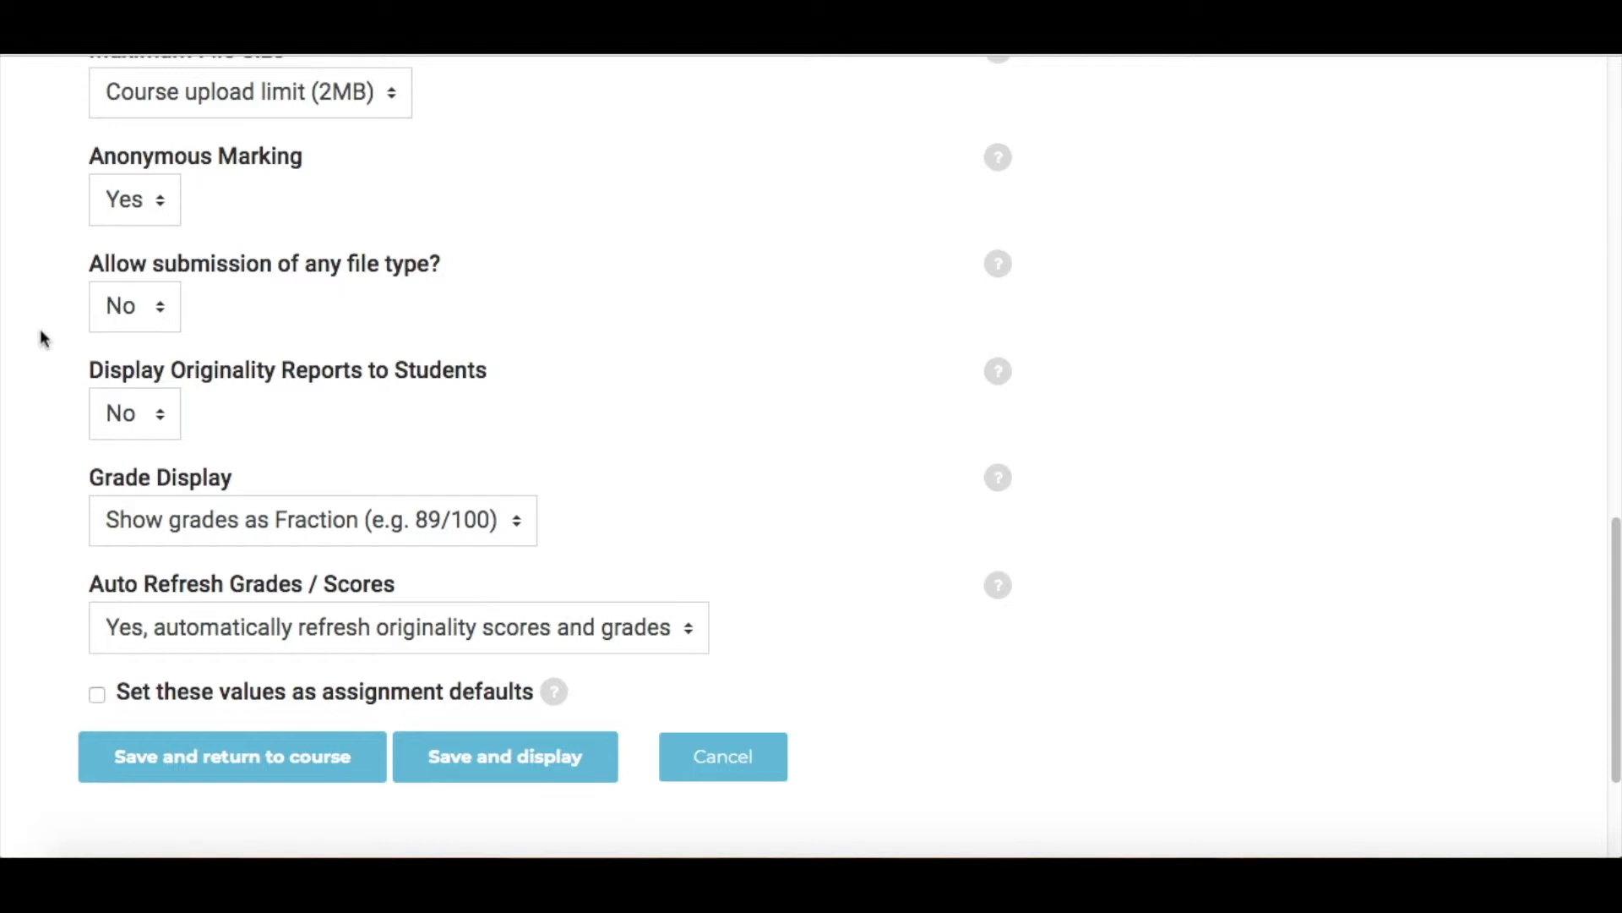
Switch Display Originality Reports to Students to Yes and then return it to No.
scroll(26, 329, "down", 3)
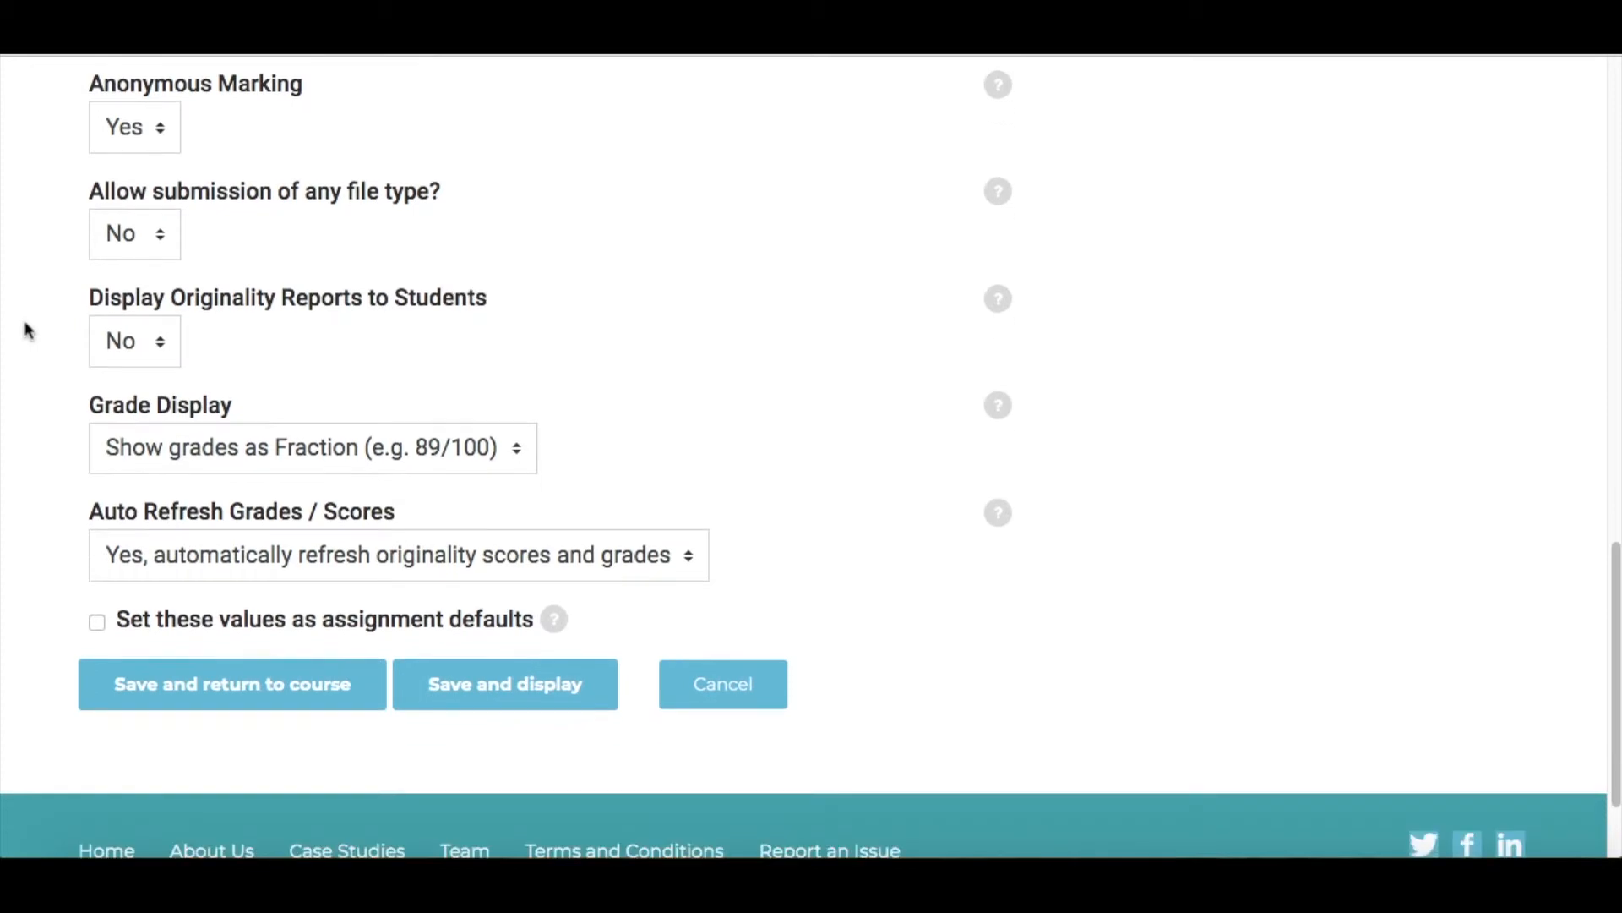
left_click(159, 307)
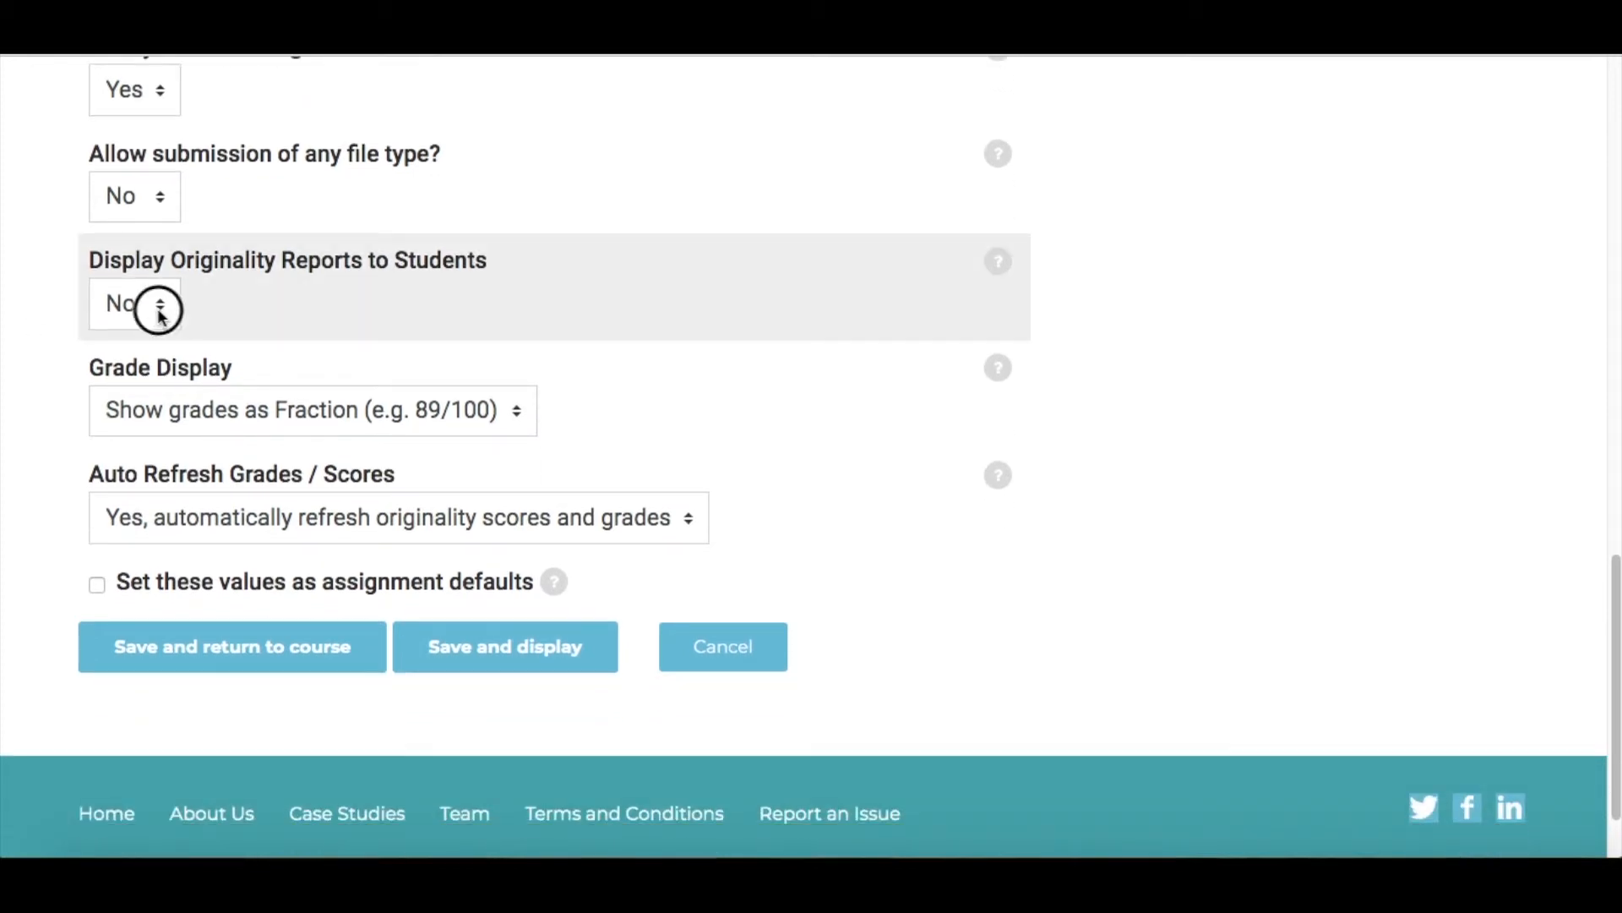
left_click(154, 335)
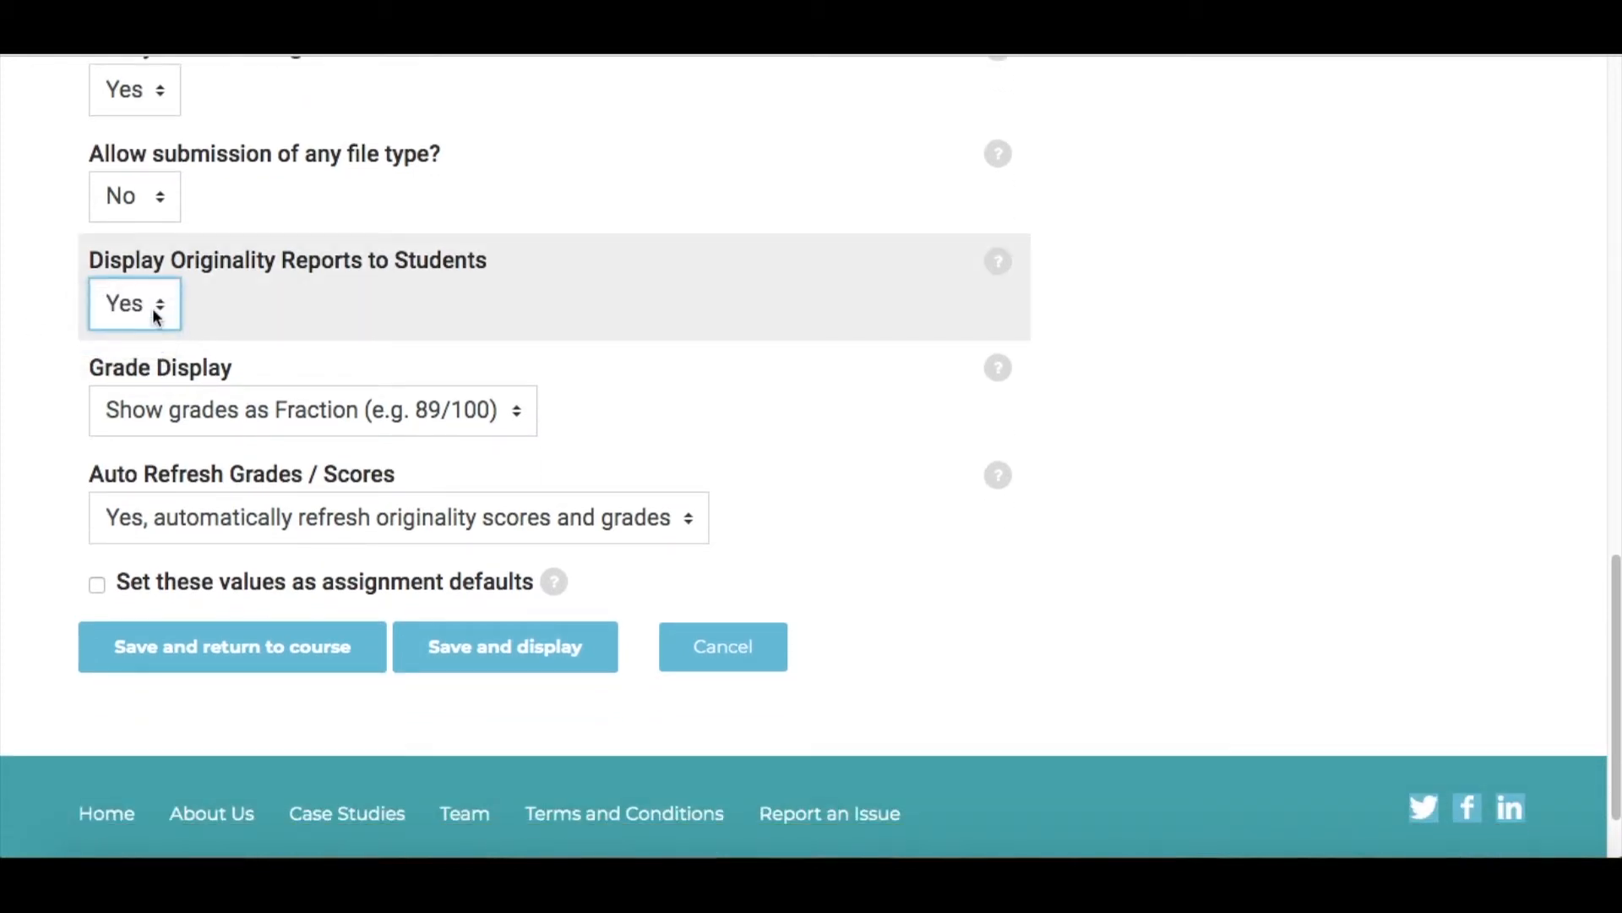
left_click(156, 317)
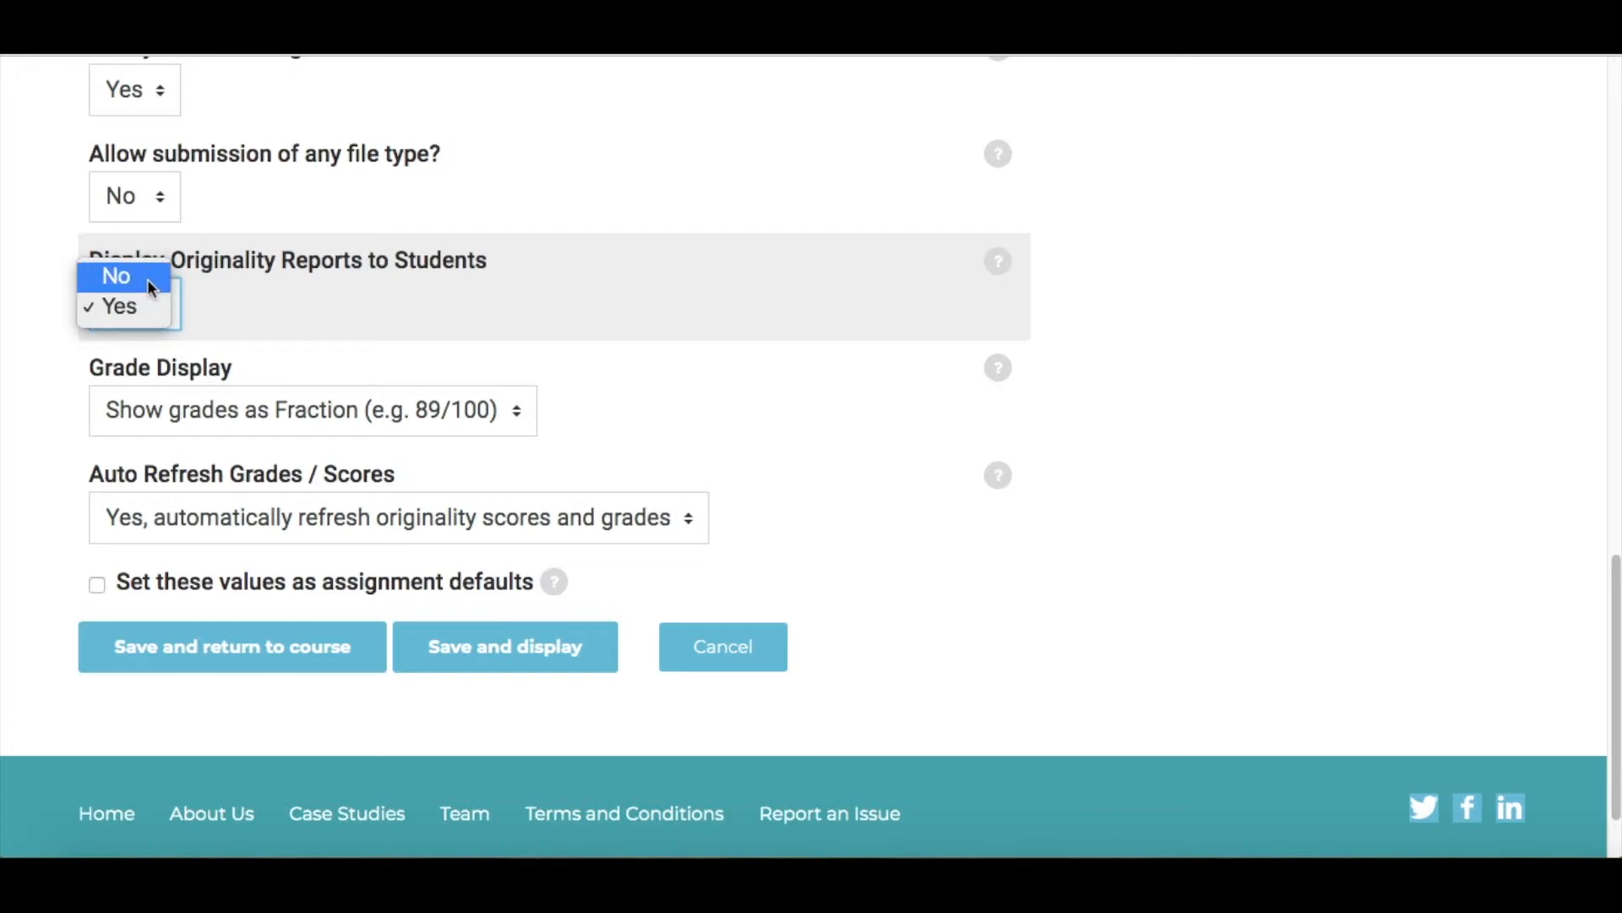
left_click(145, 279)
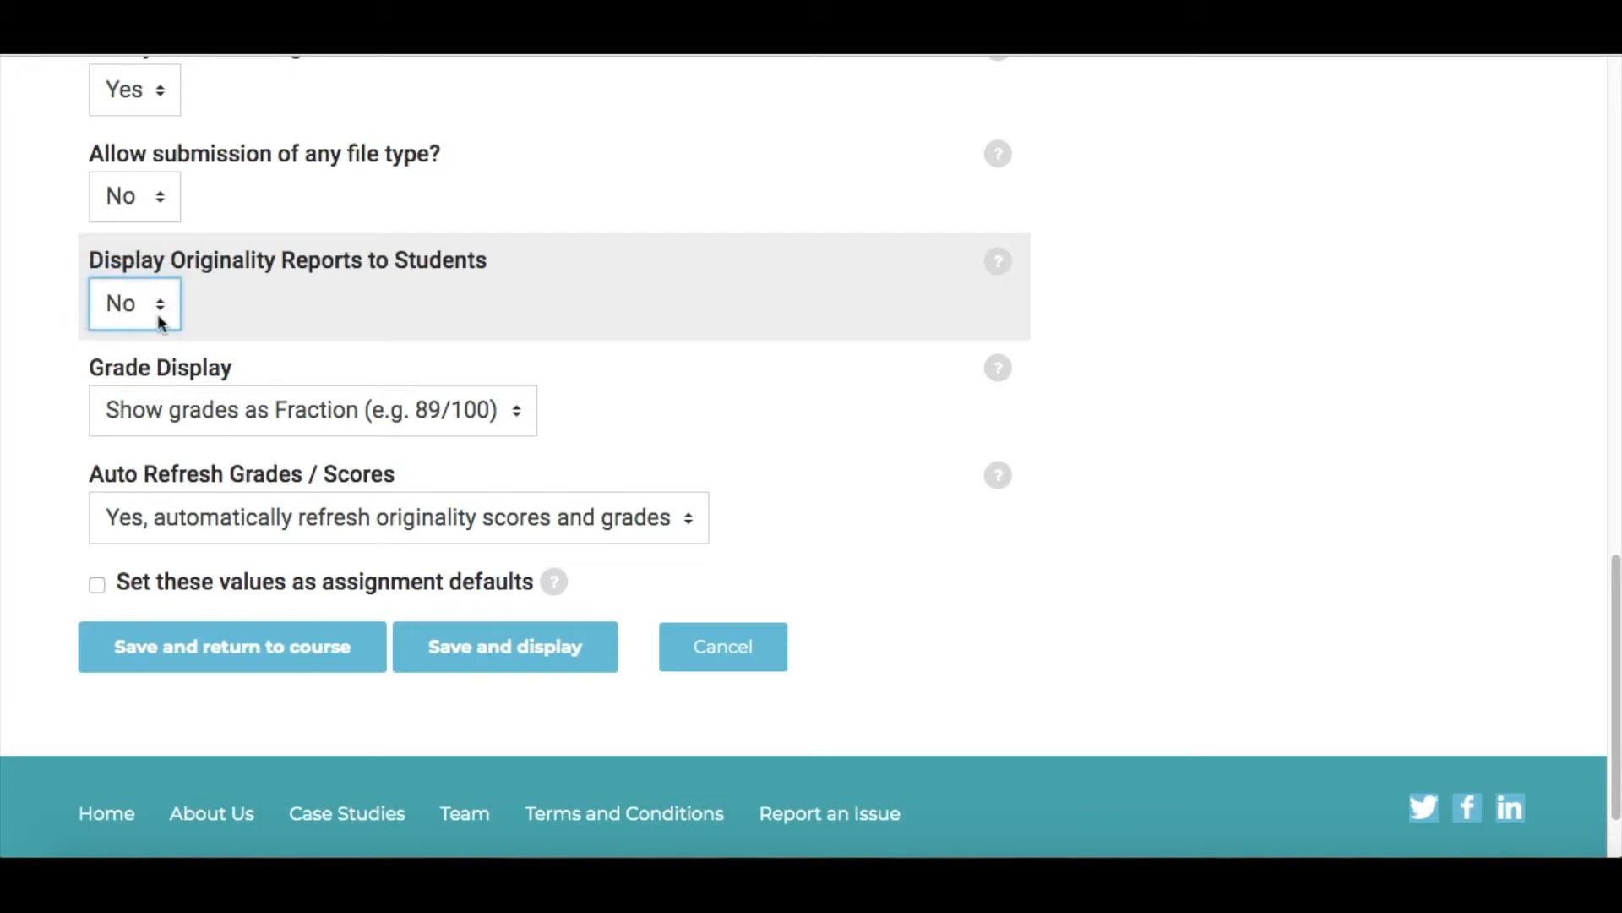
left_click(54, 347)
Switch Grade Display to percentage and back to fraction, then review the Auto Refresh Grades / Scores choices without changing them.
scroll(52, 344, "down", 2)
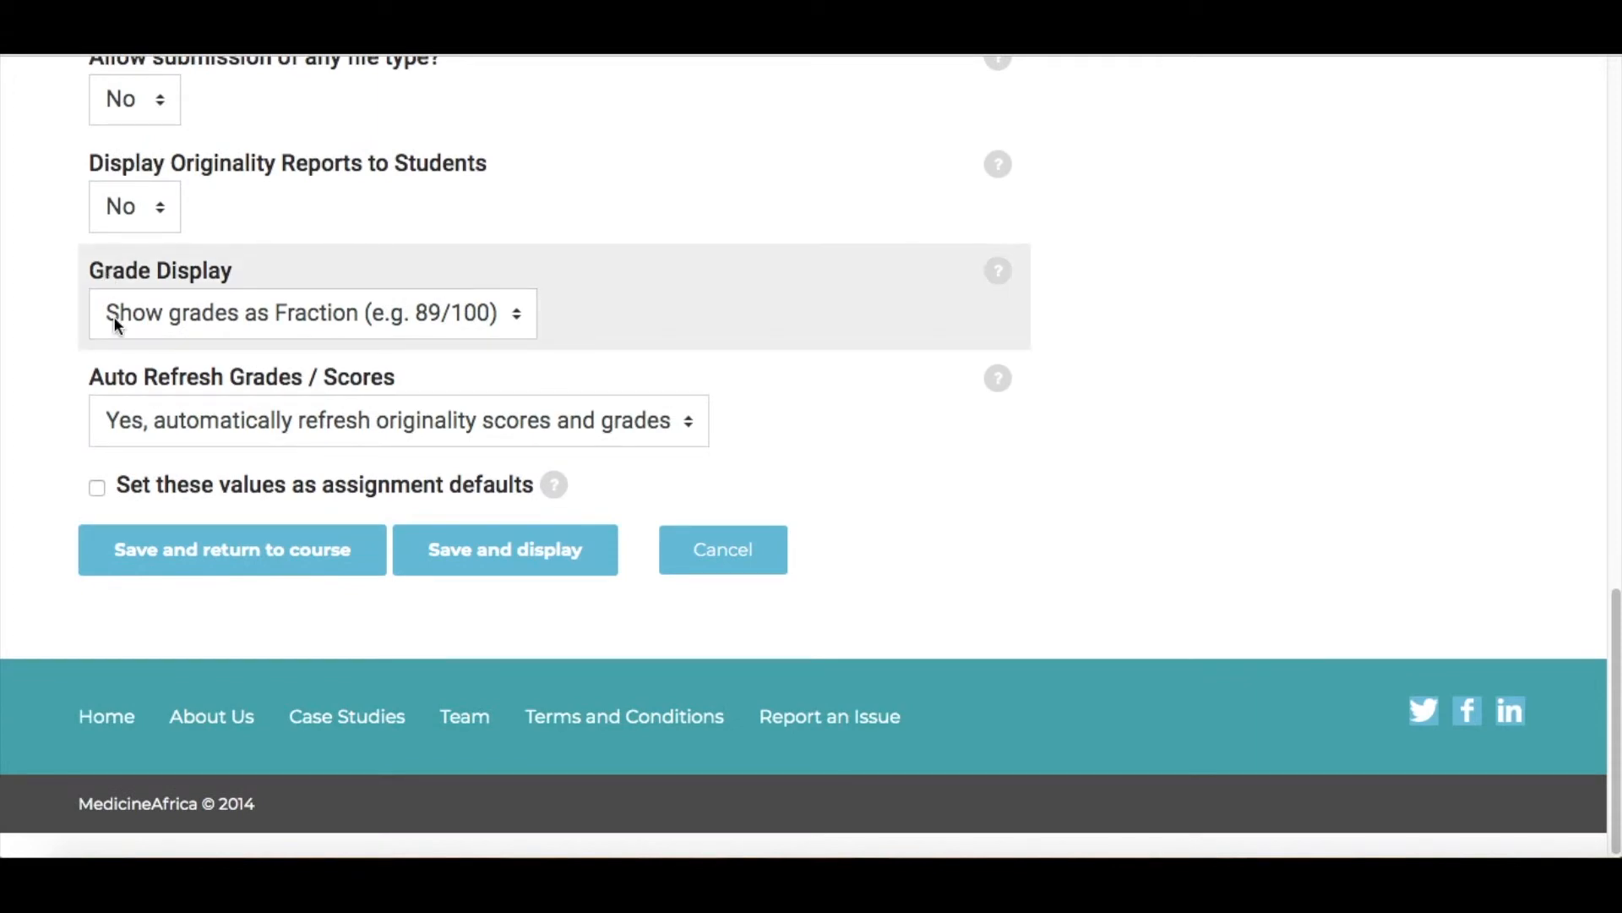
left_click(113, 316)
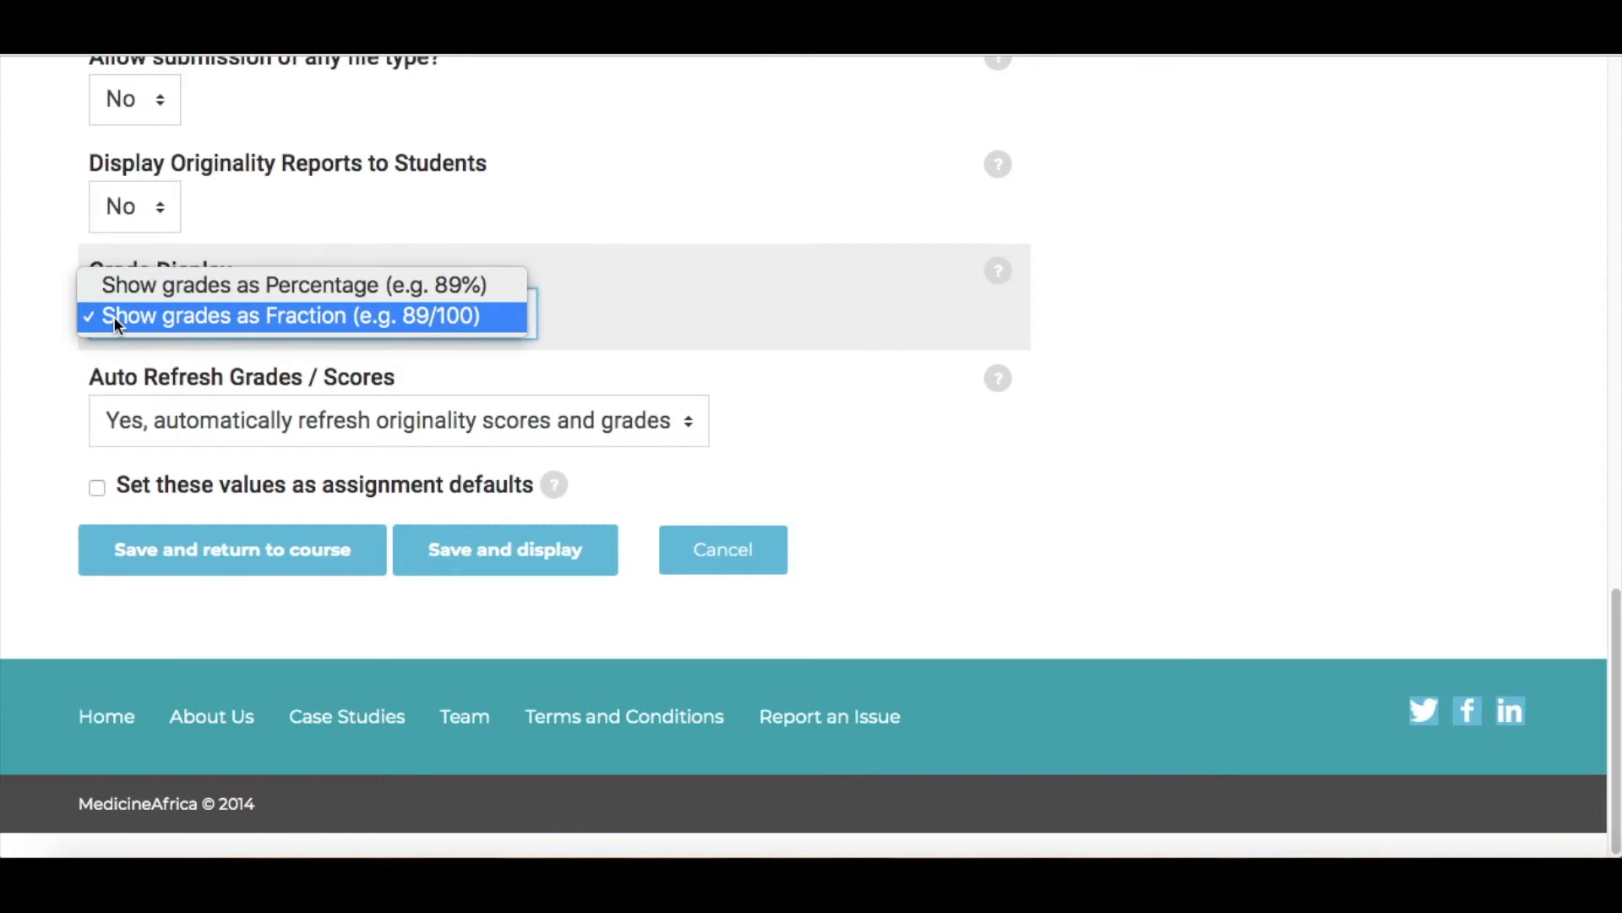
left_click(123, 296)
left_click(128, 311)
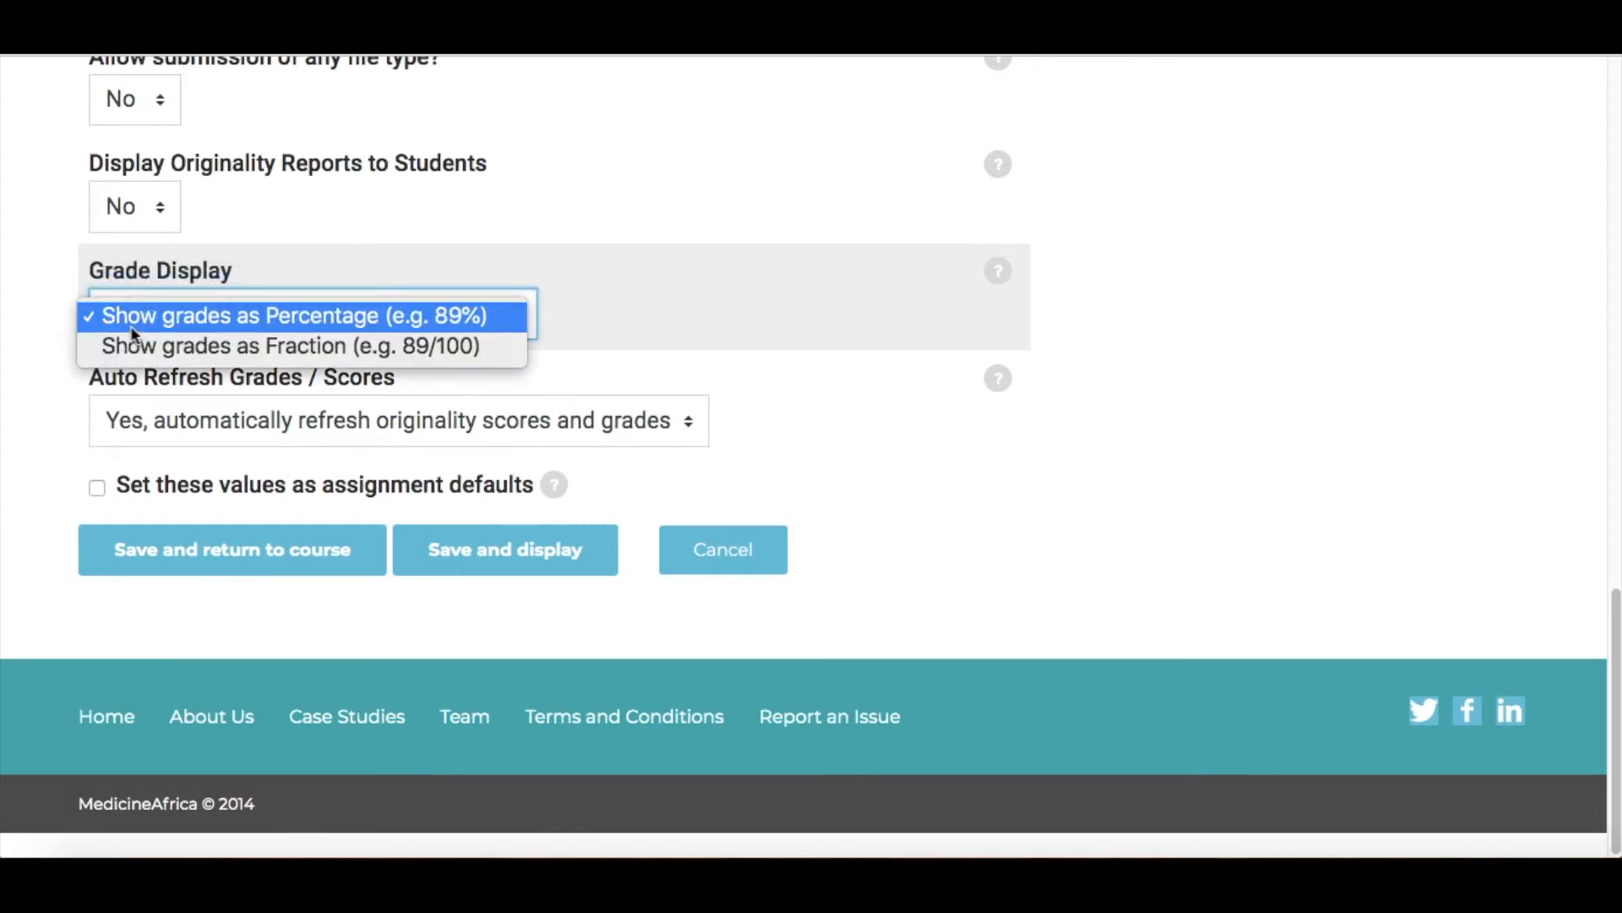
left_click(152, 346)
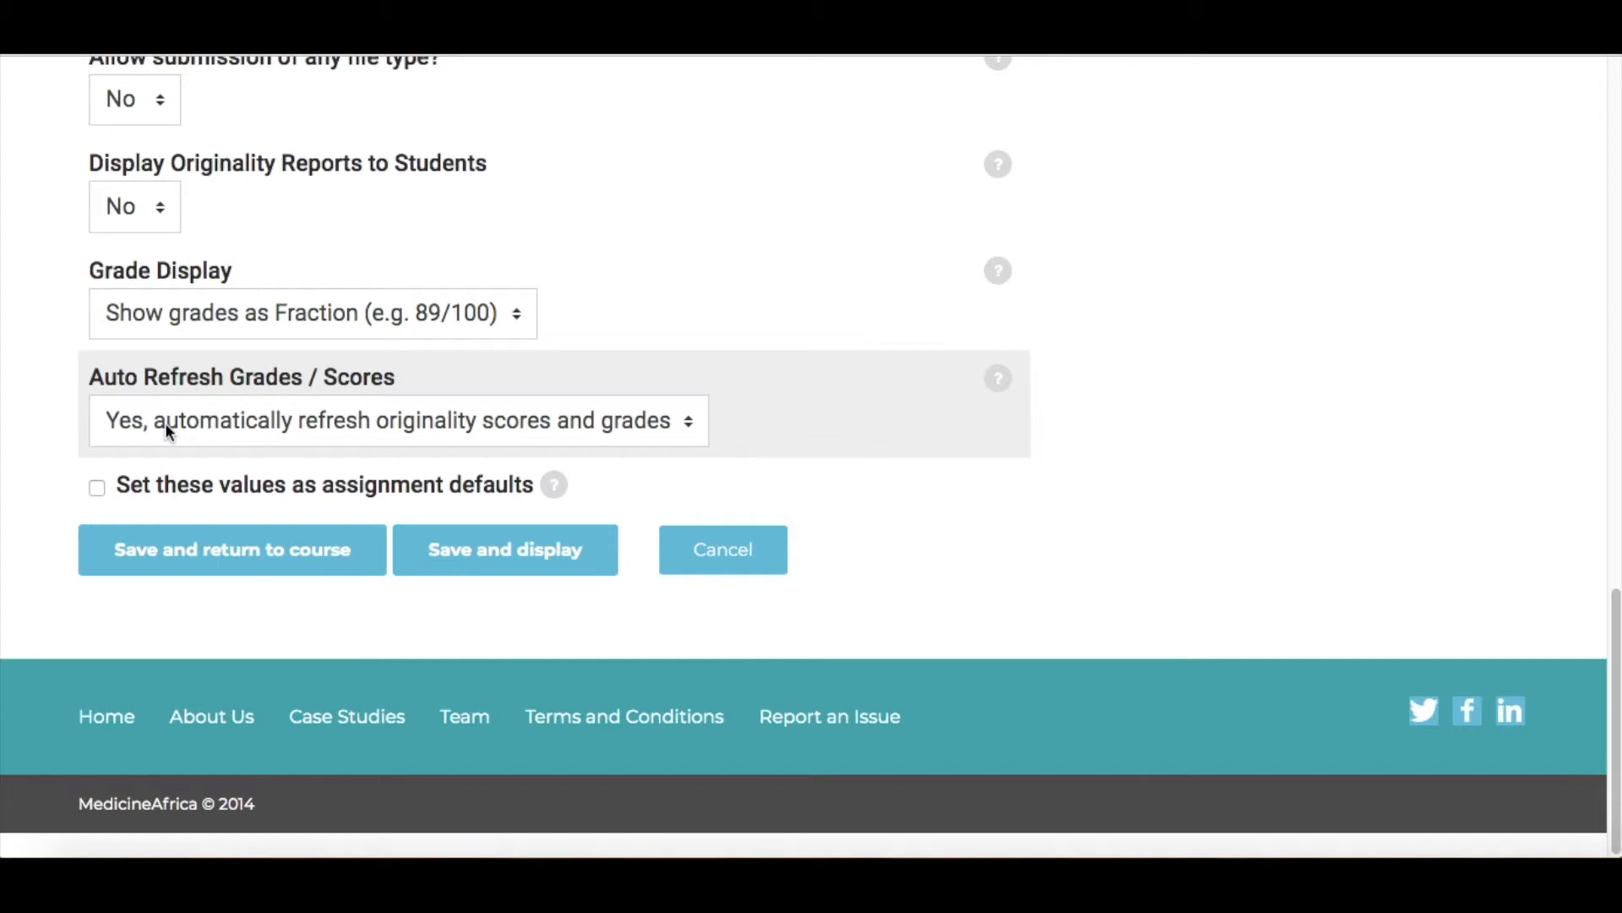
left_click(215, 423)
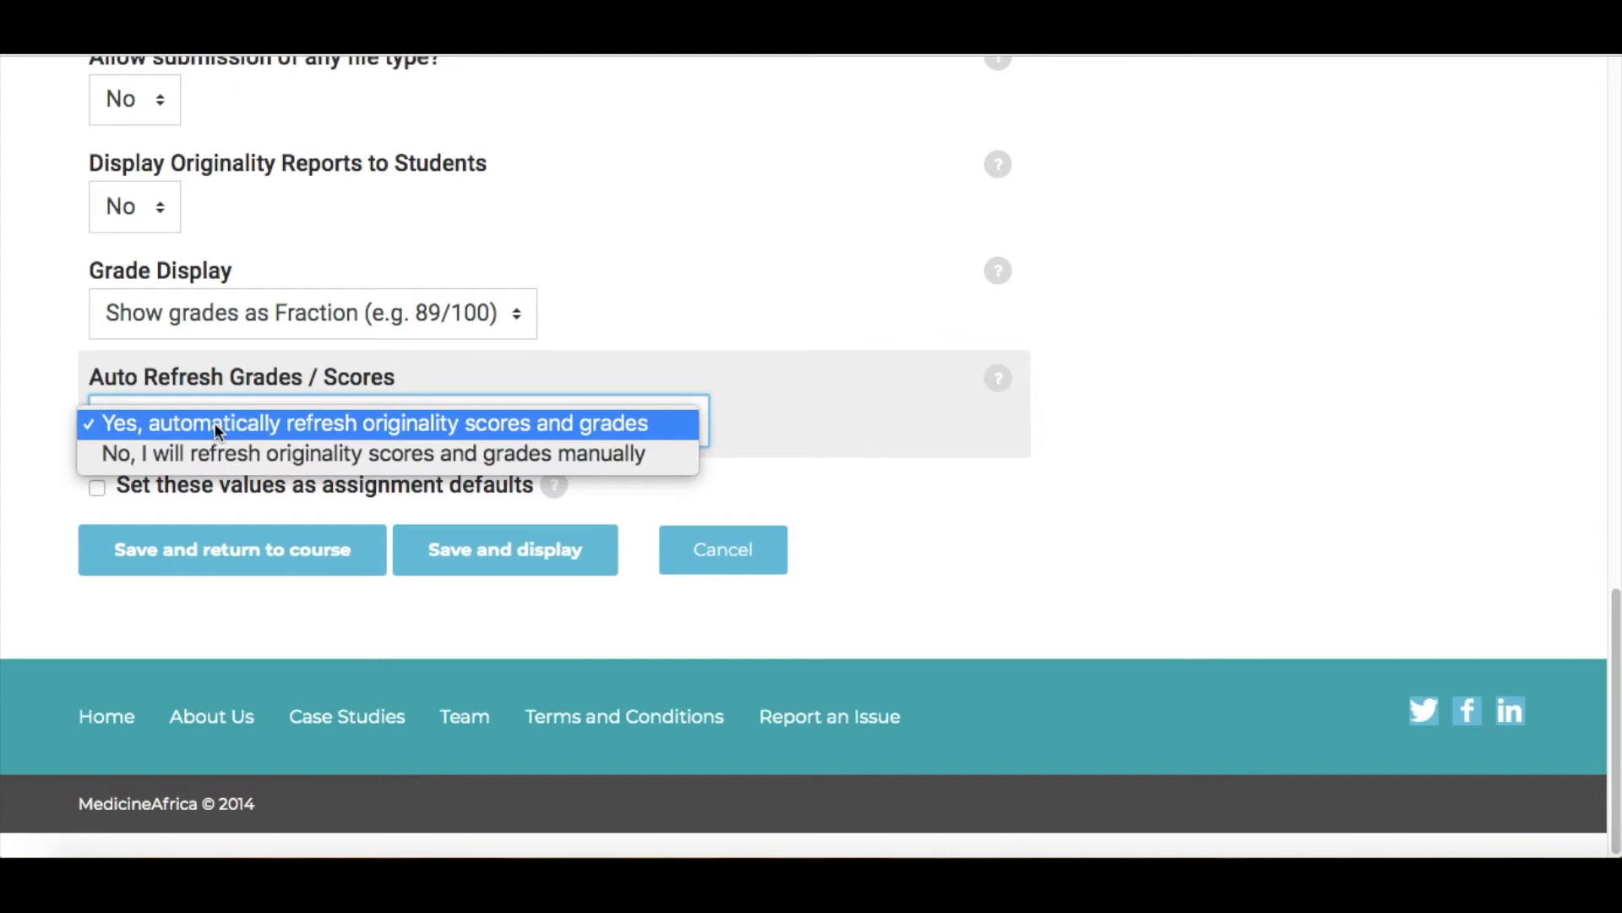
left_click(4, 418)
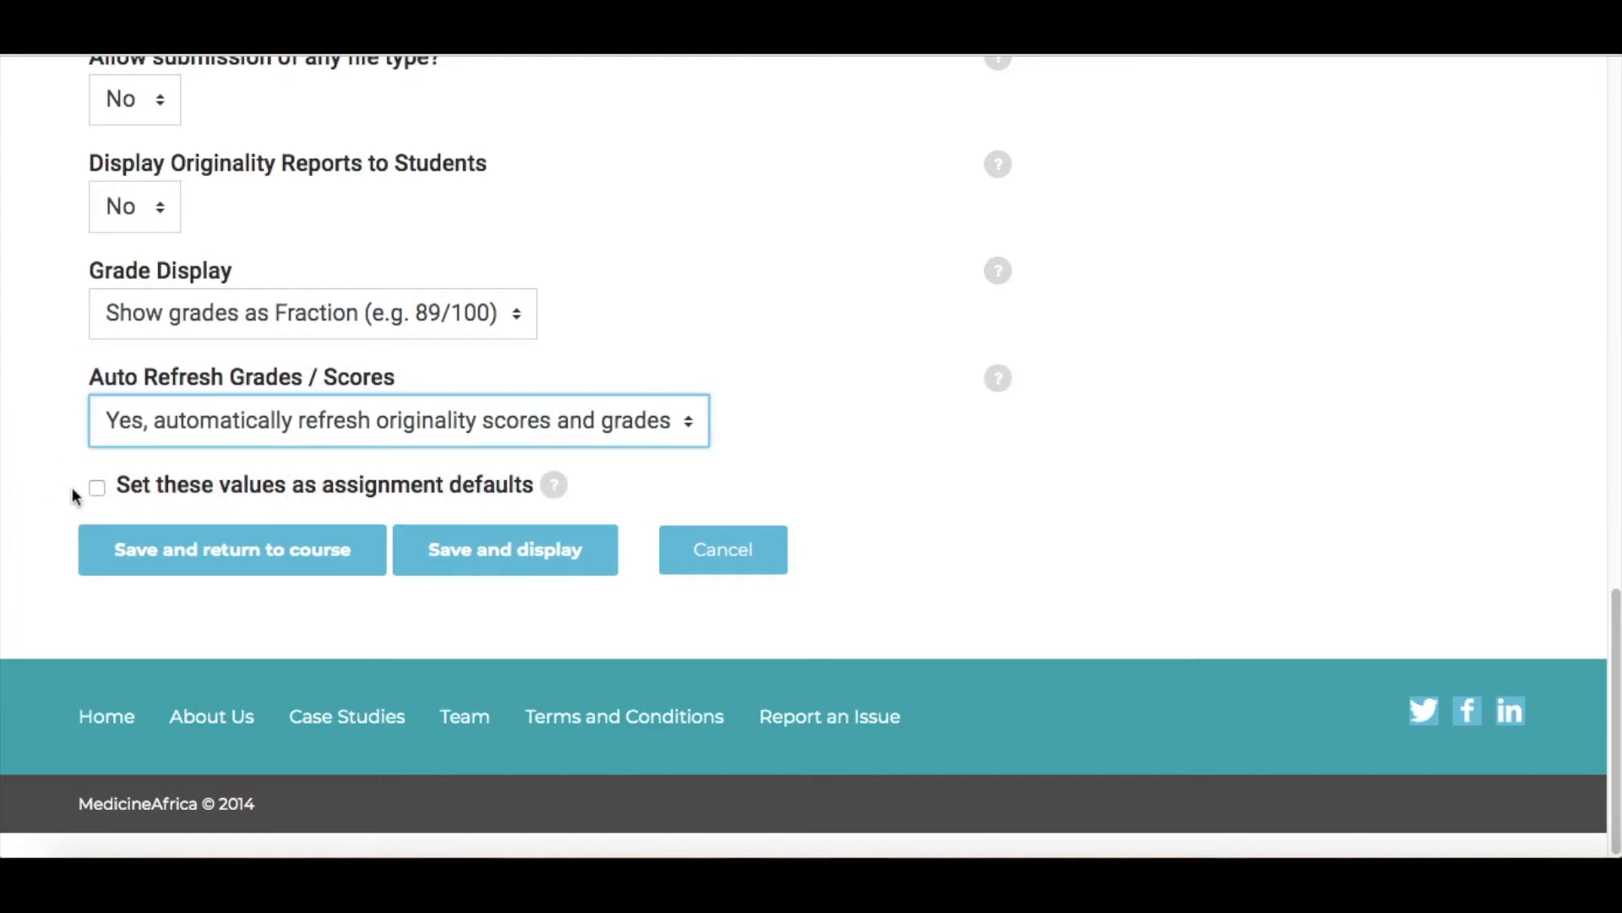
Set the chosen values as assignment defaults, then save the assignment and display it.
left_click(96, 490)
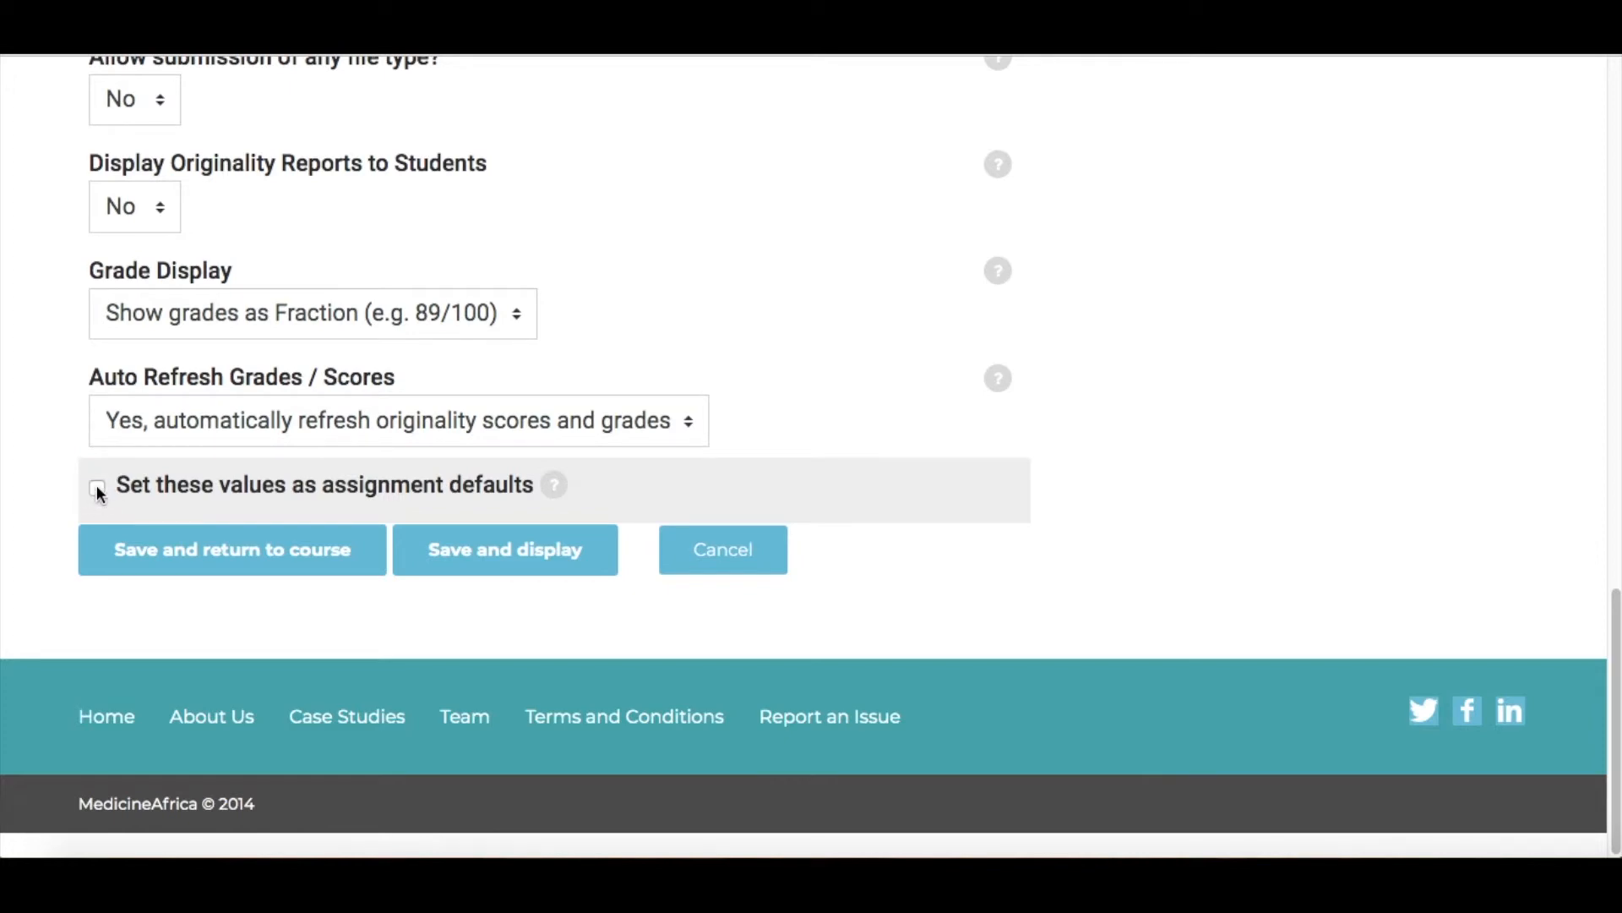
left_click(98, 490)
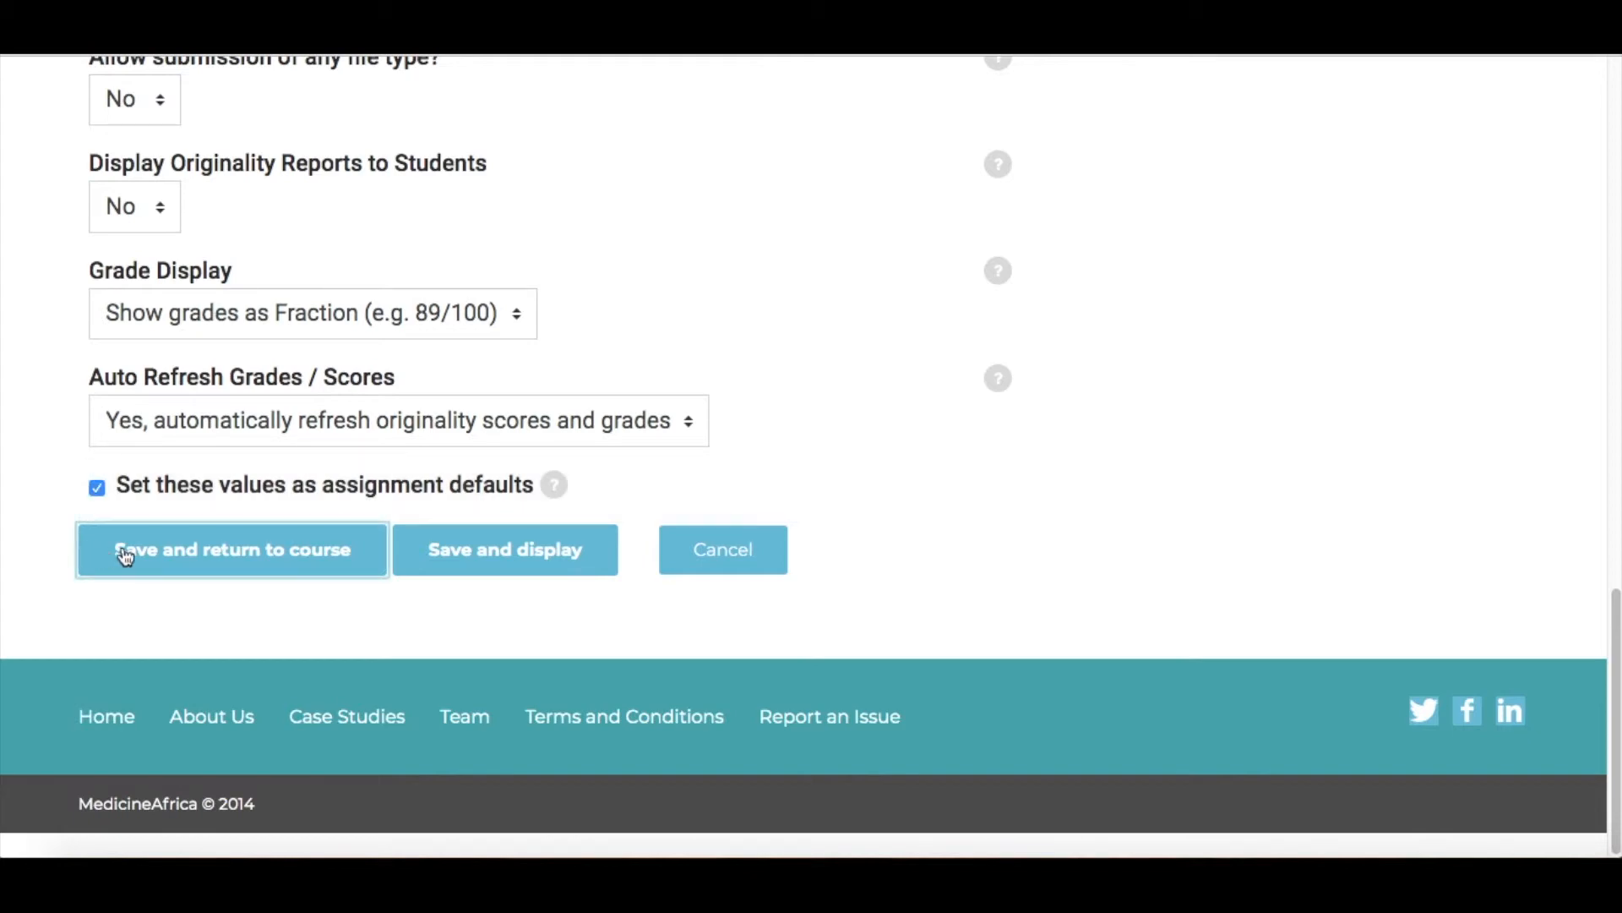
left_click(441, 571)
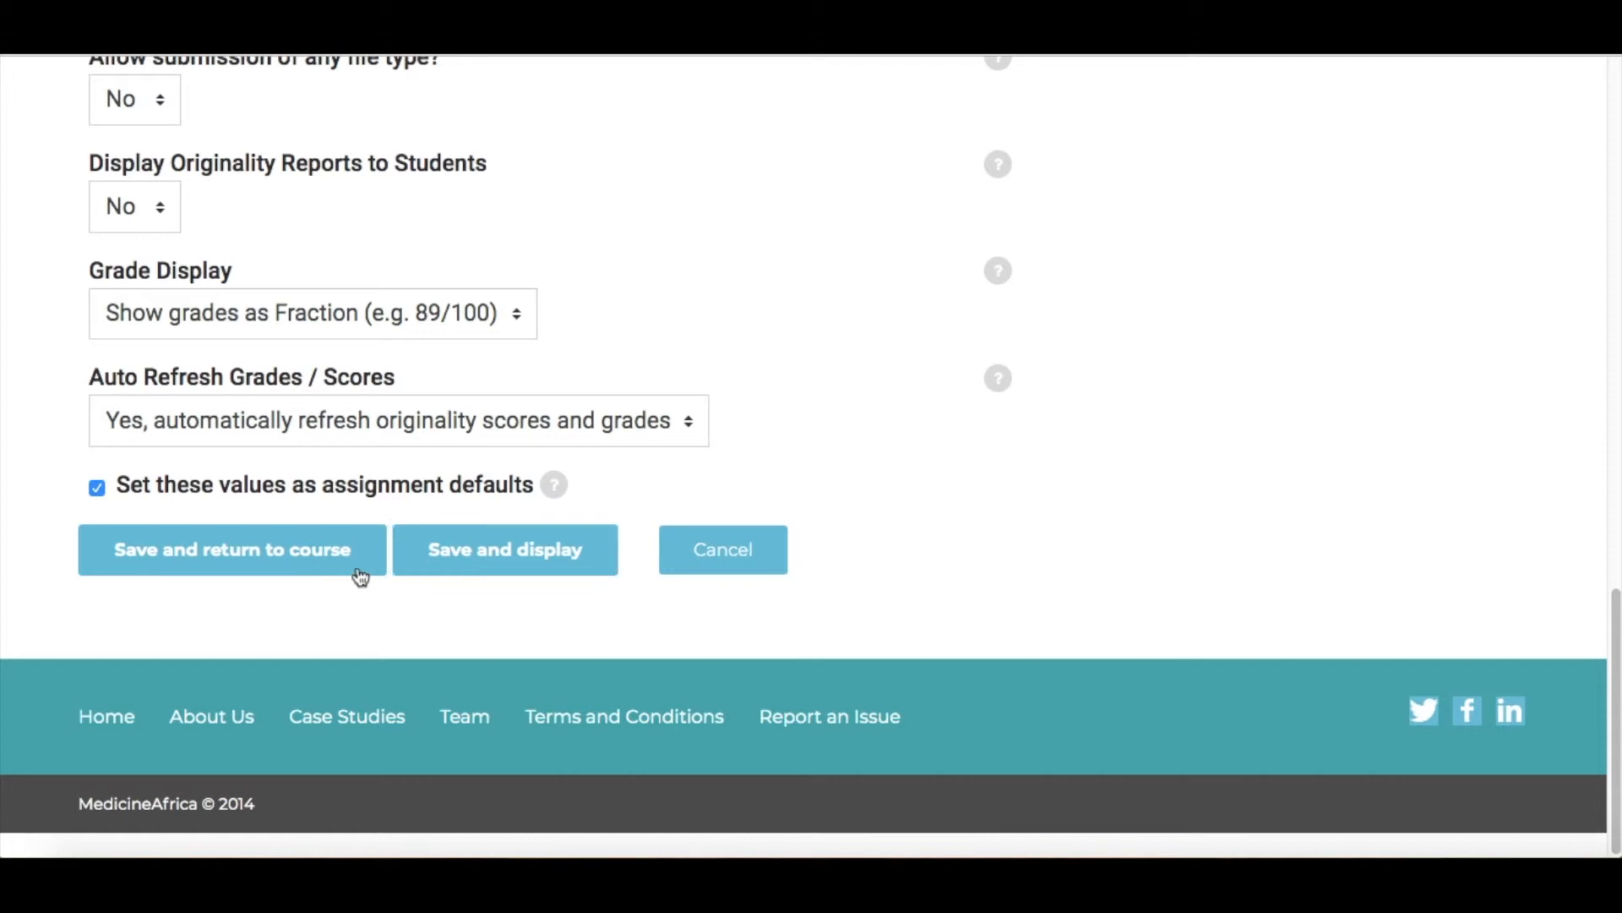
left_click(499, 570)
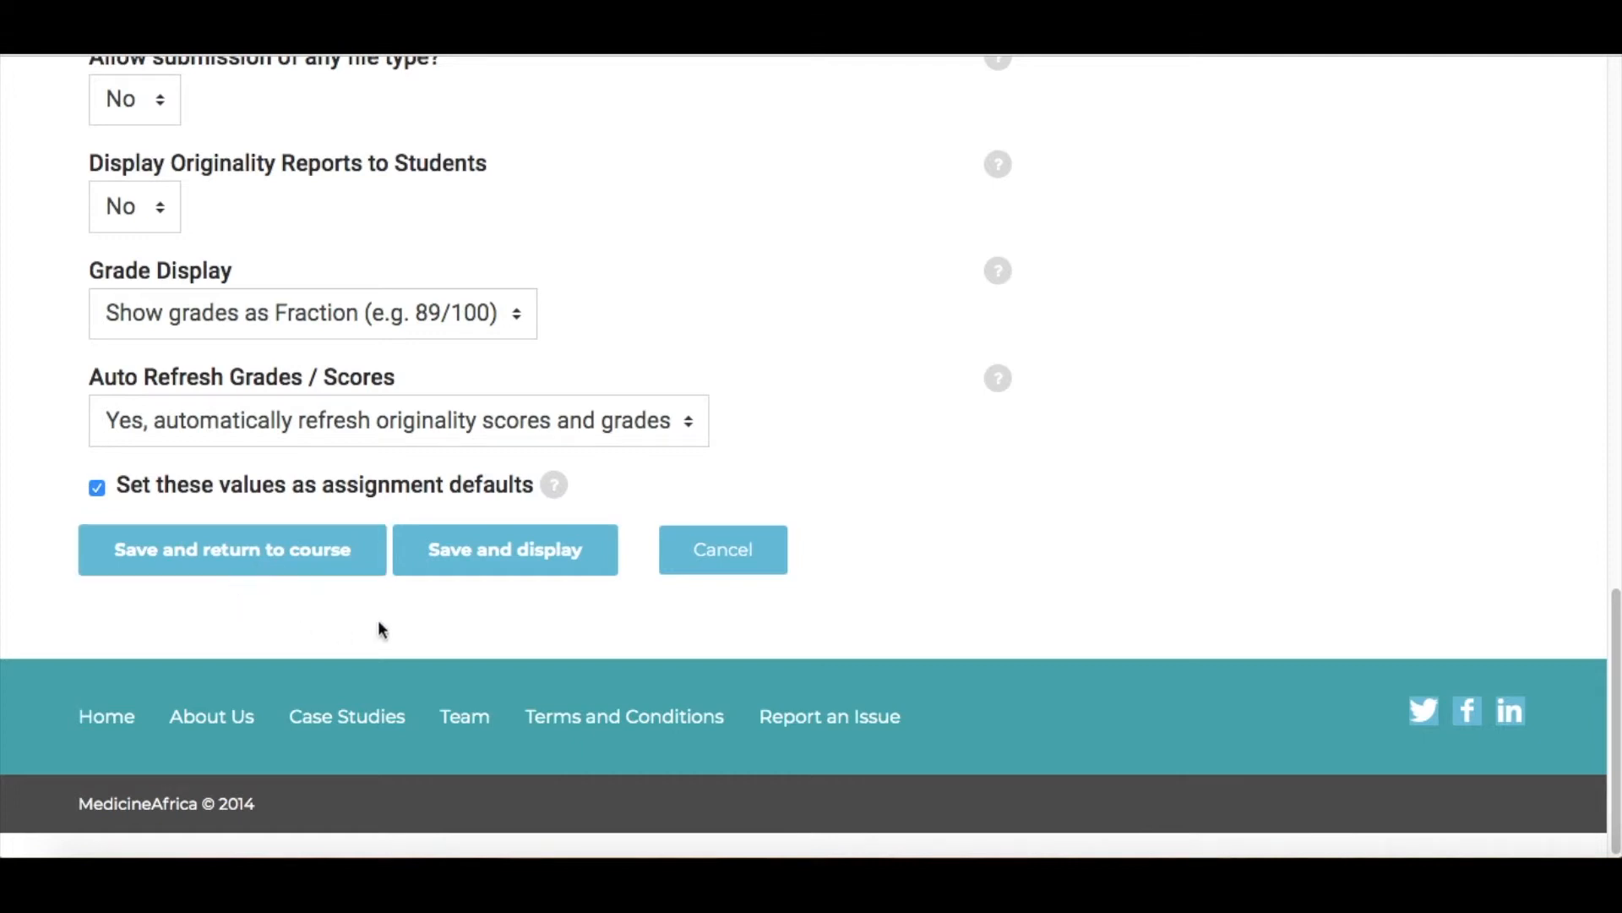
left_click(525, 558)
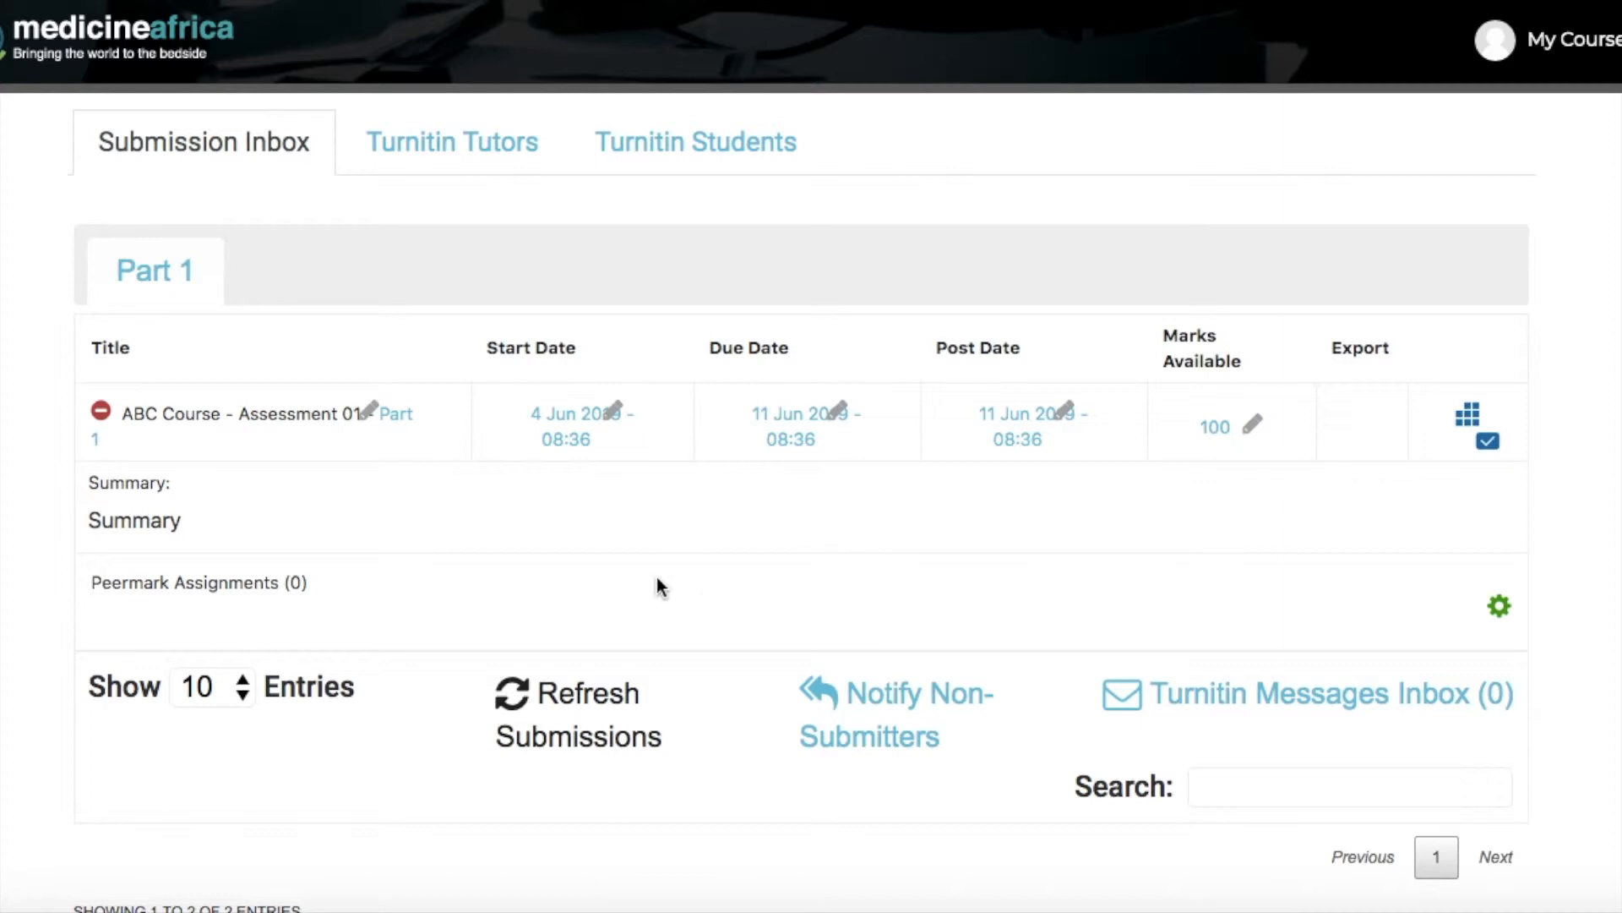
Set the start date of the assignment's Part 1 to 4 Jun 2019, 12:00.
left_click(616, 417)
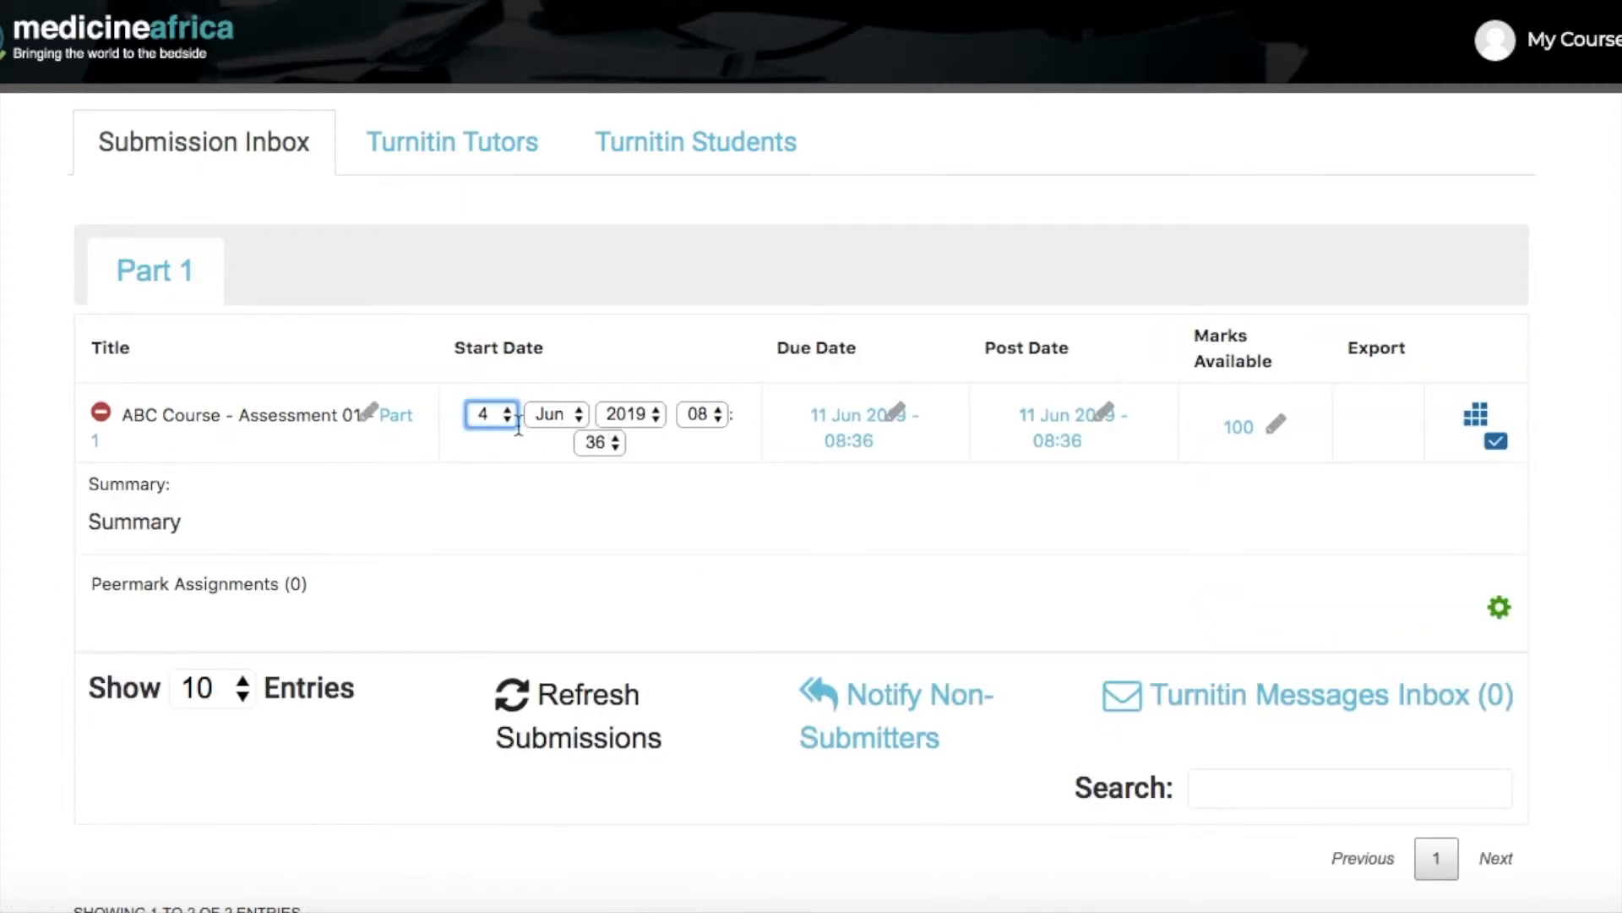
left_click(507, 416)
left_click(507, 418)
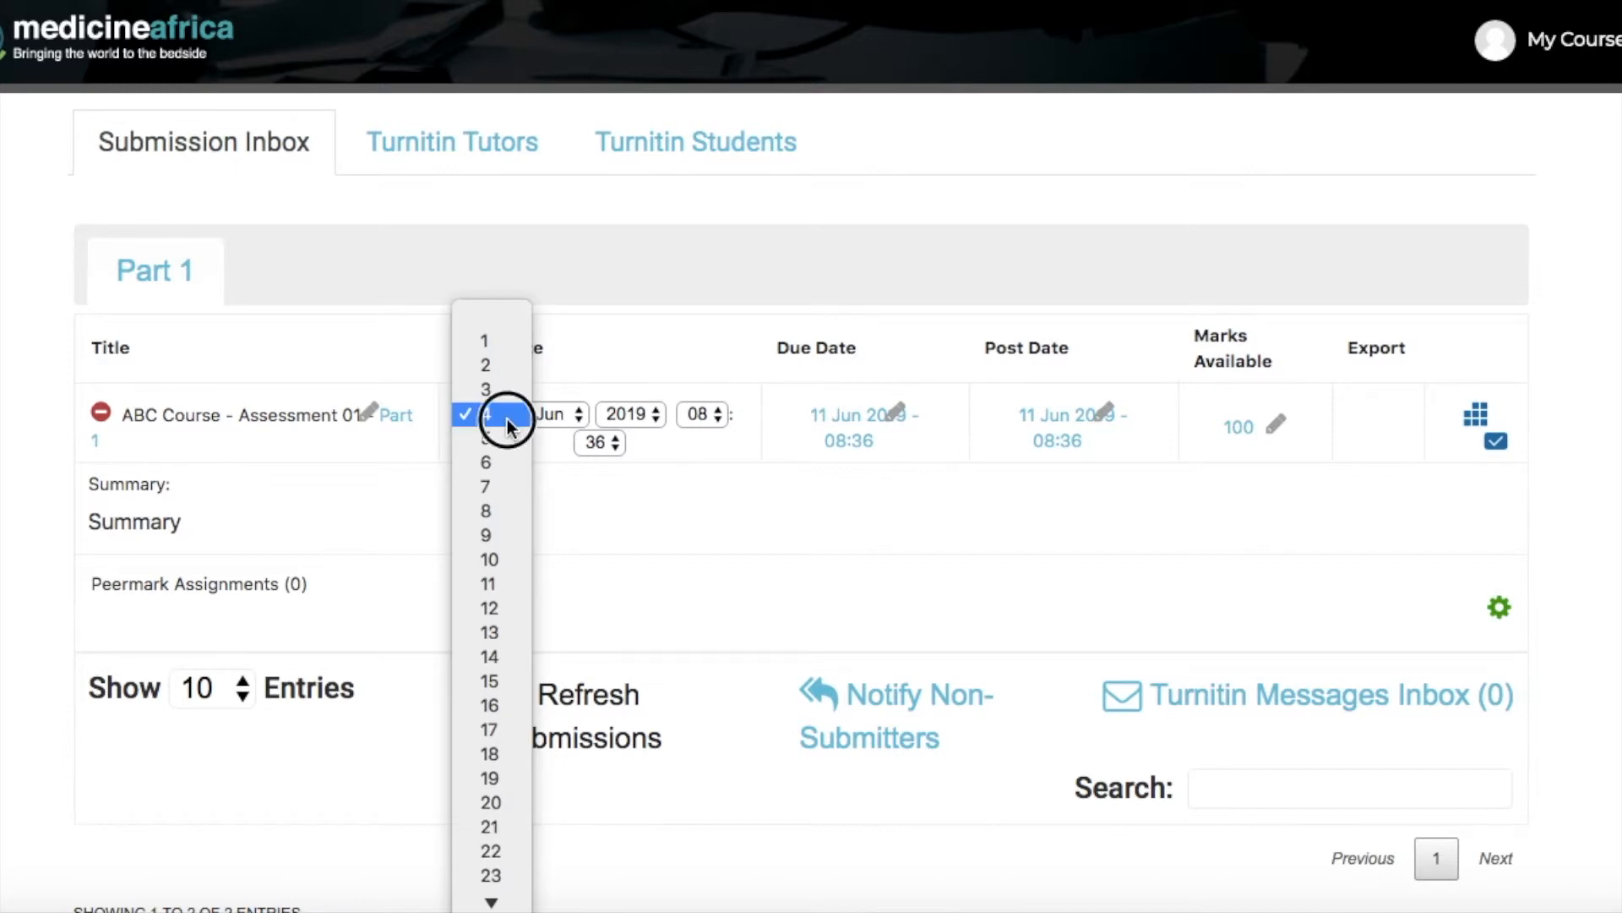
left_click(713, 413)
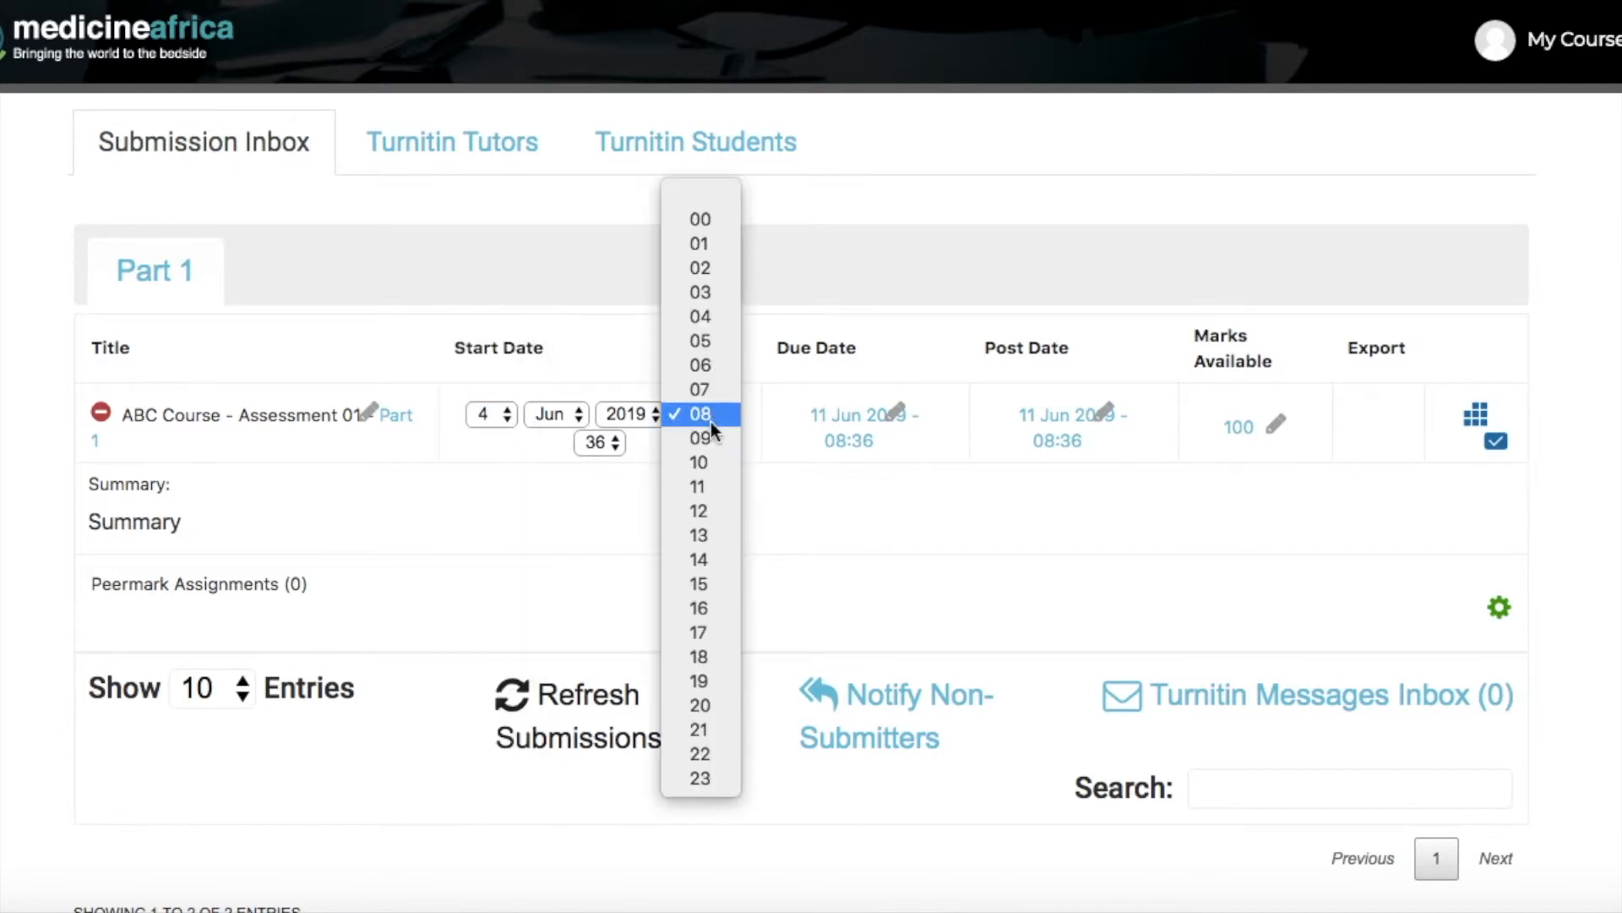
left_click(707, 511)
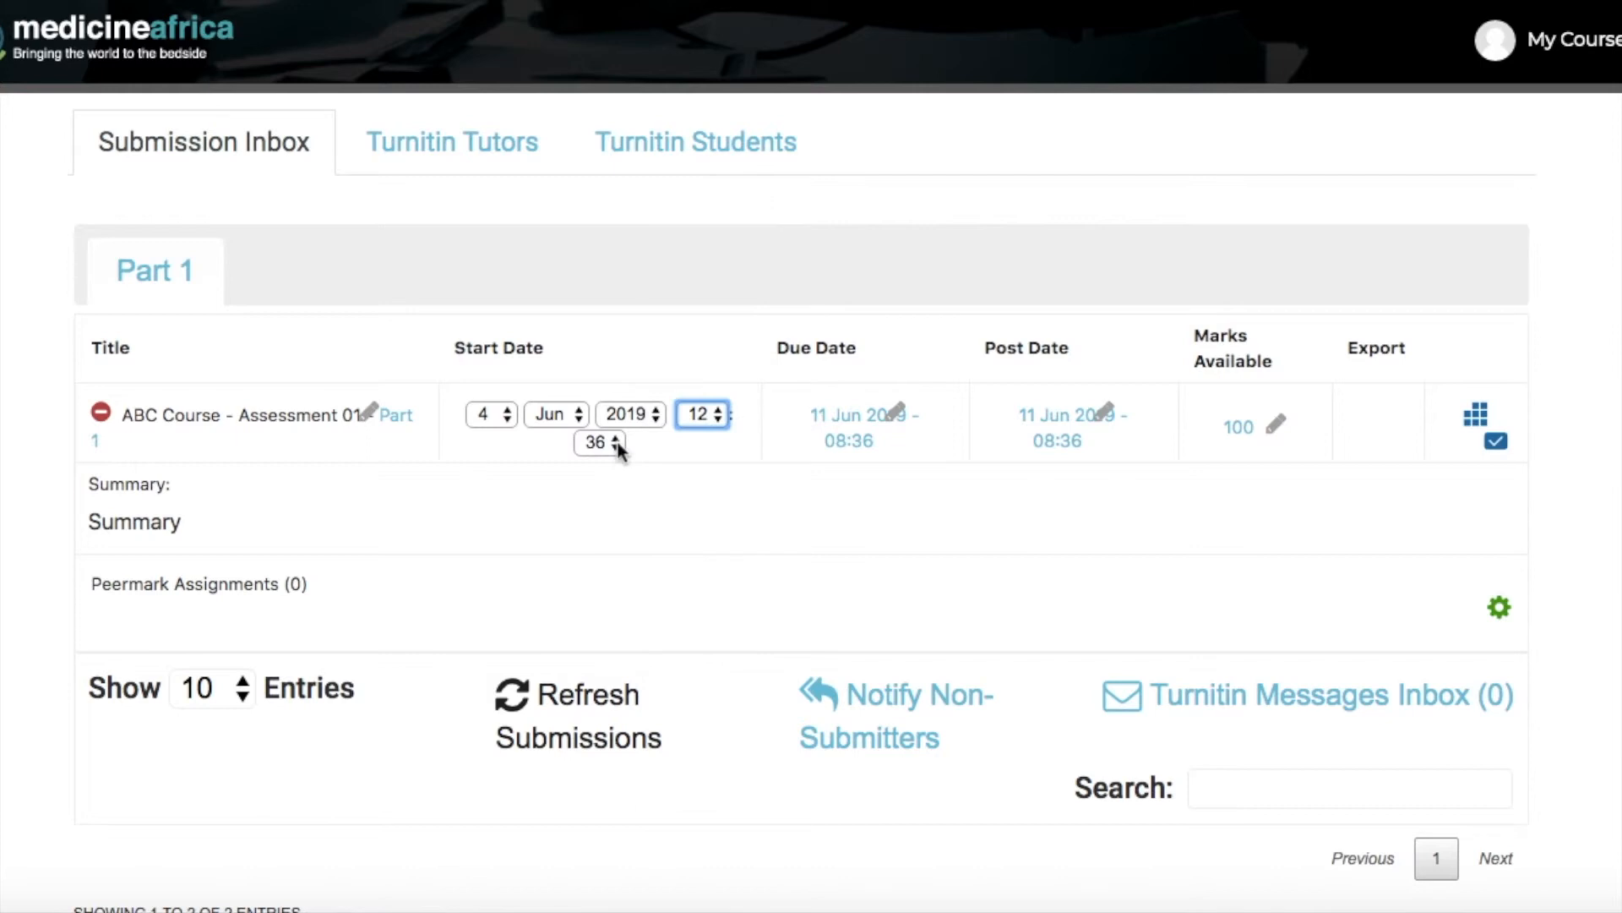
left_click(616, 442)
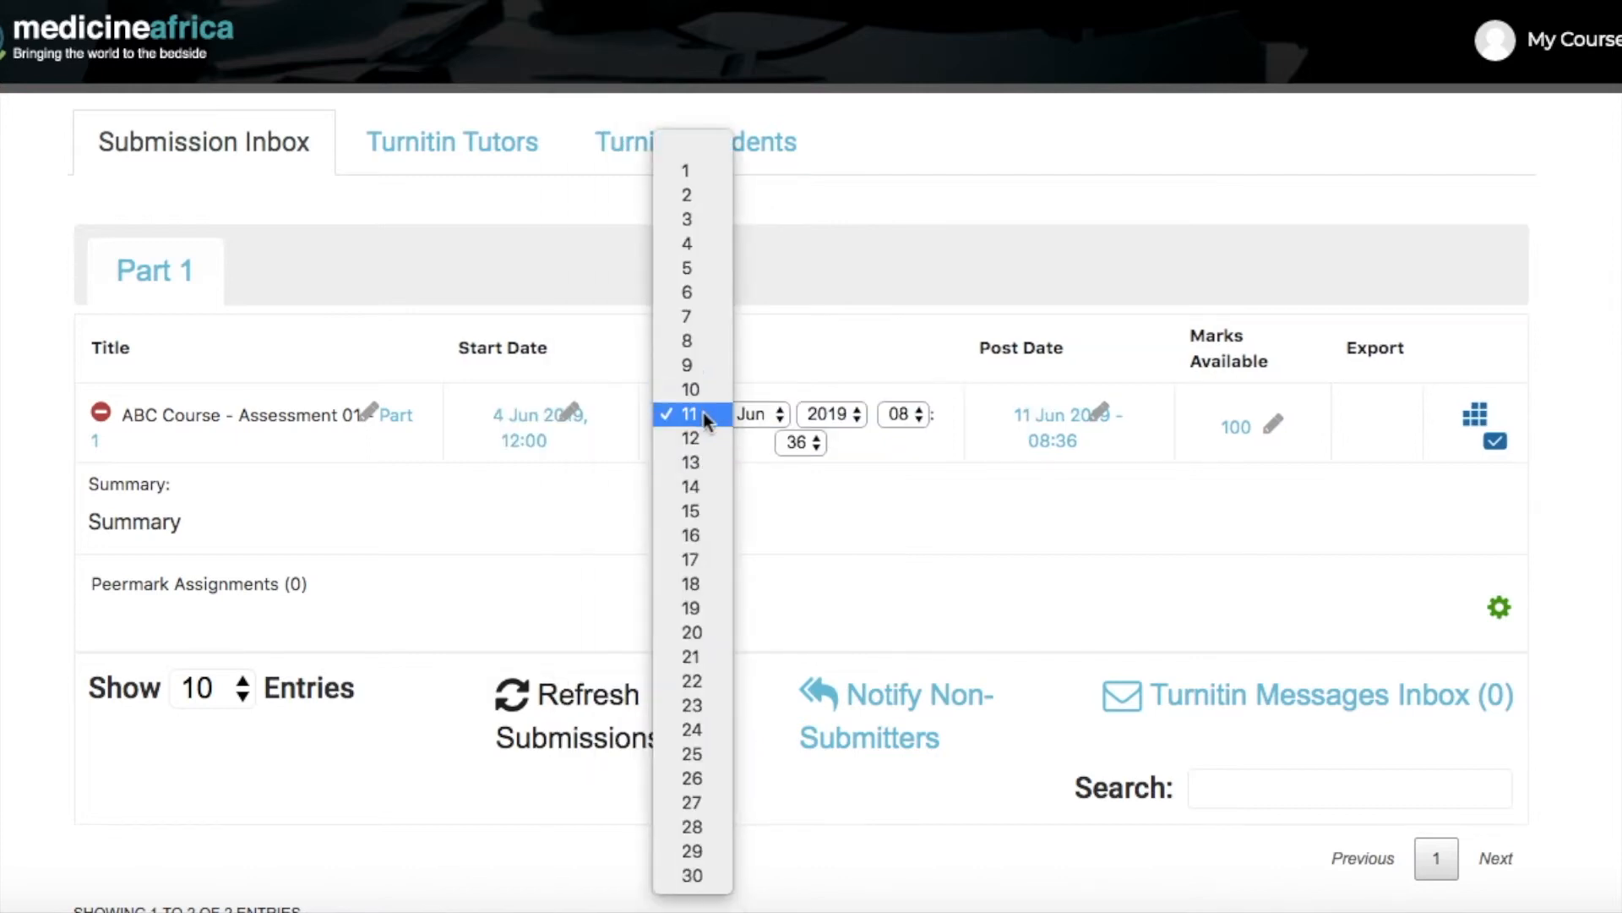
Set the due date of the assignment's Part 1 to 15 Jun 2019, 14:00.
left_click(814, 507)
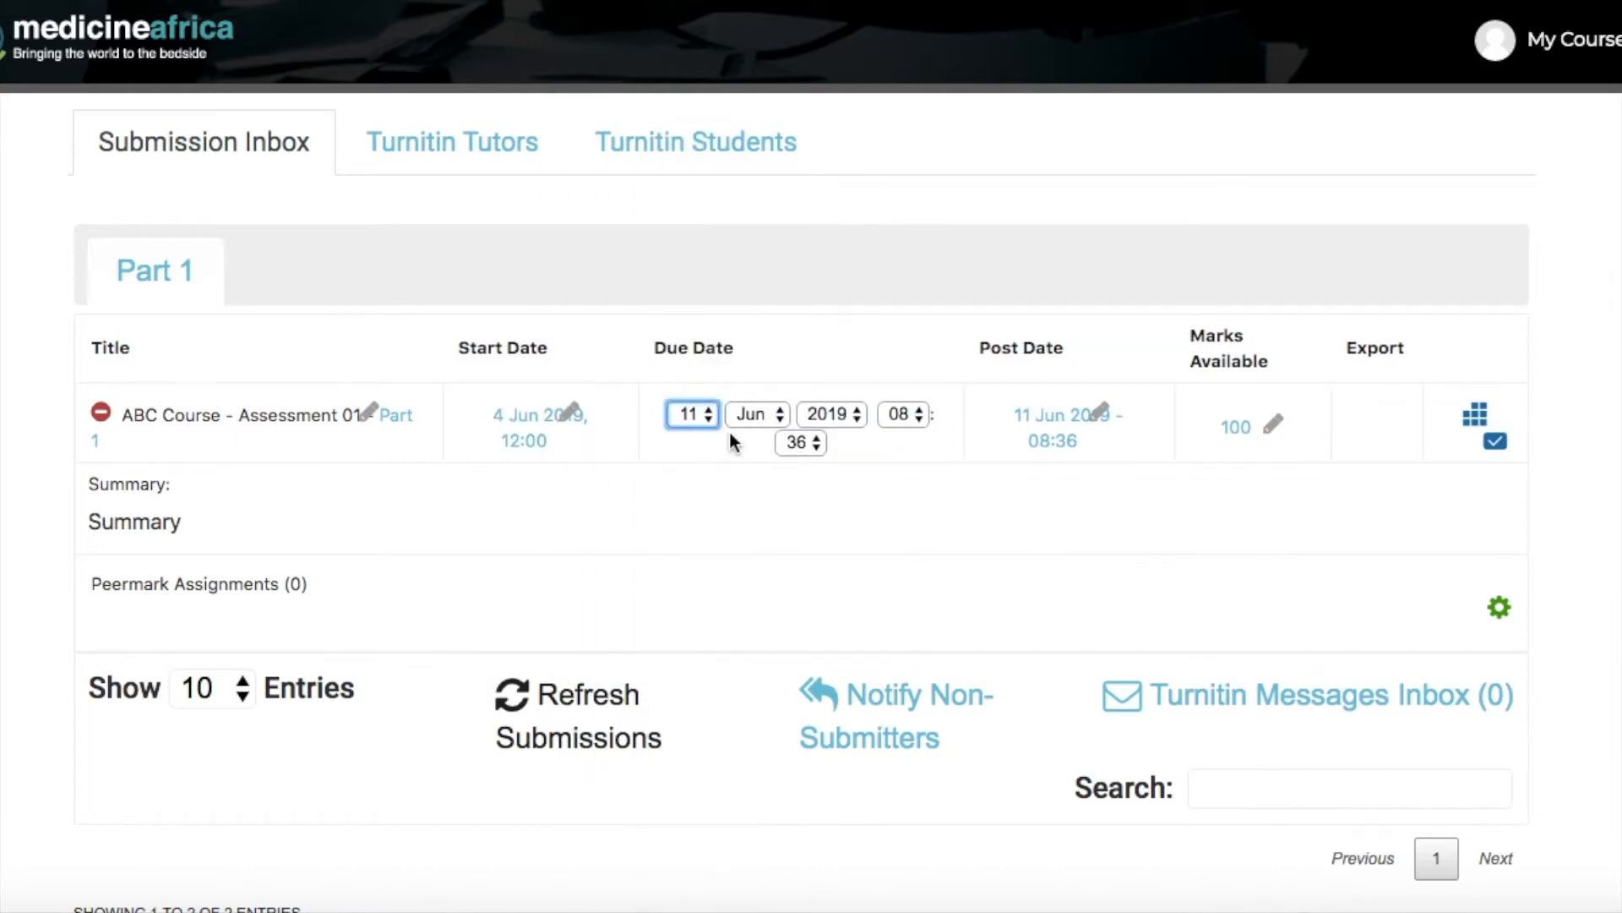
left_click(702, 411)
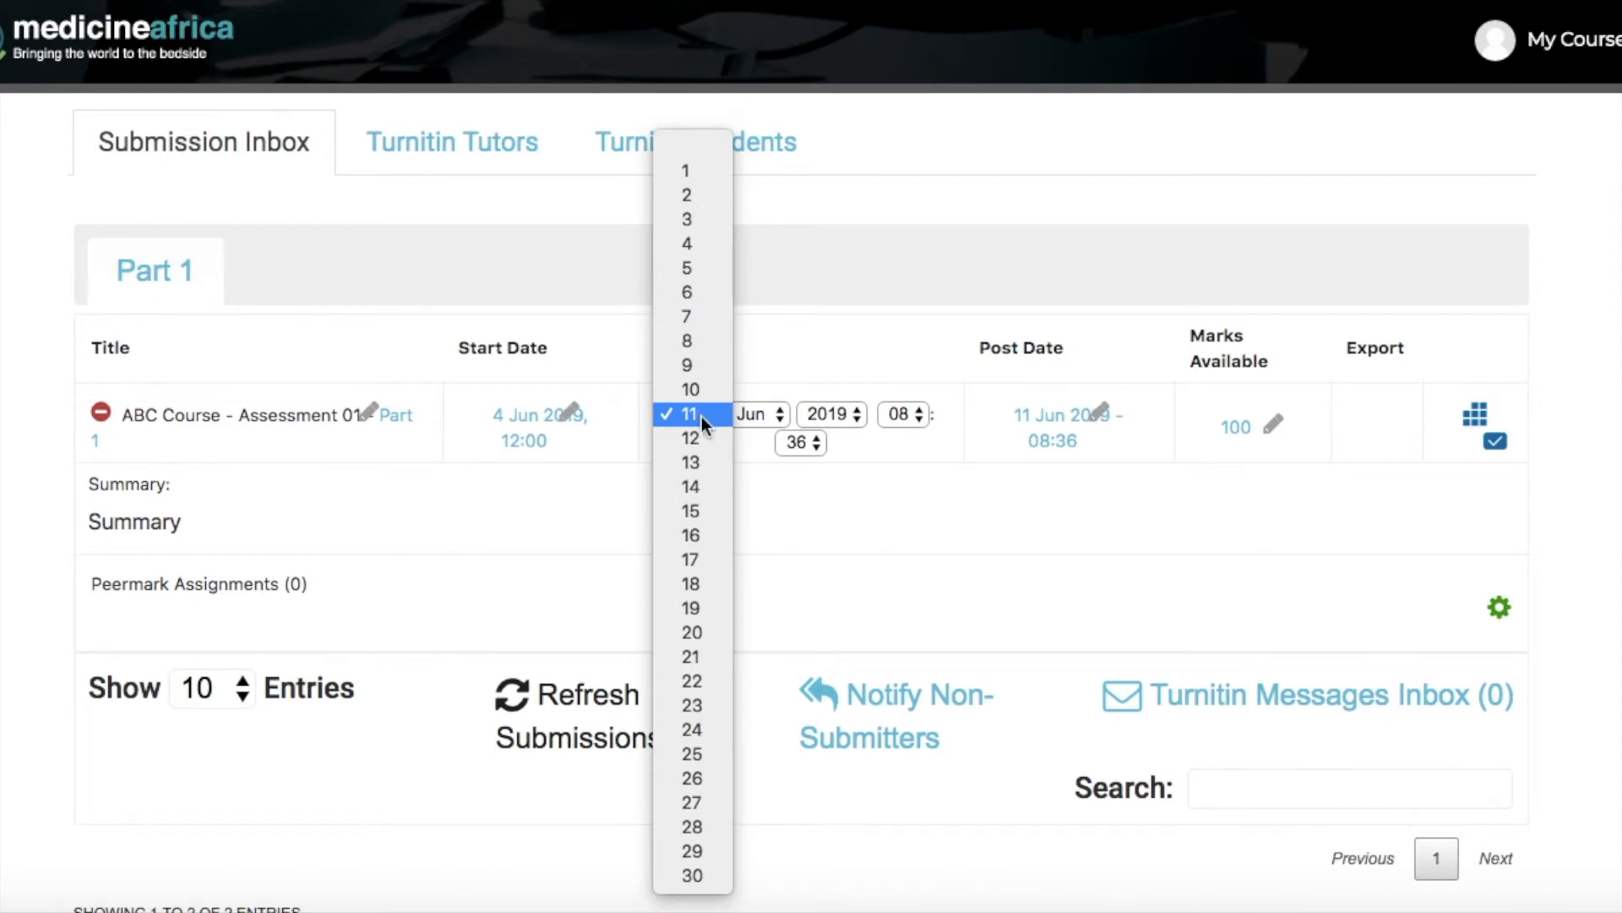
left_click(708, 512)
left_click(719, 496)
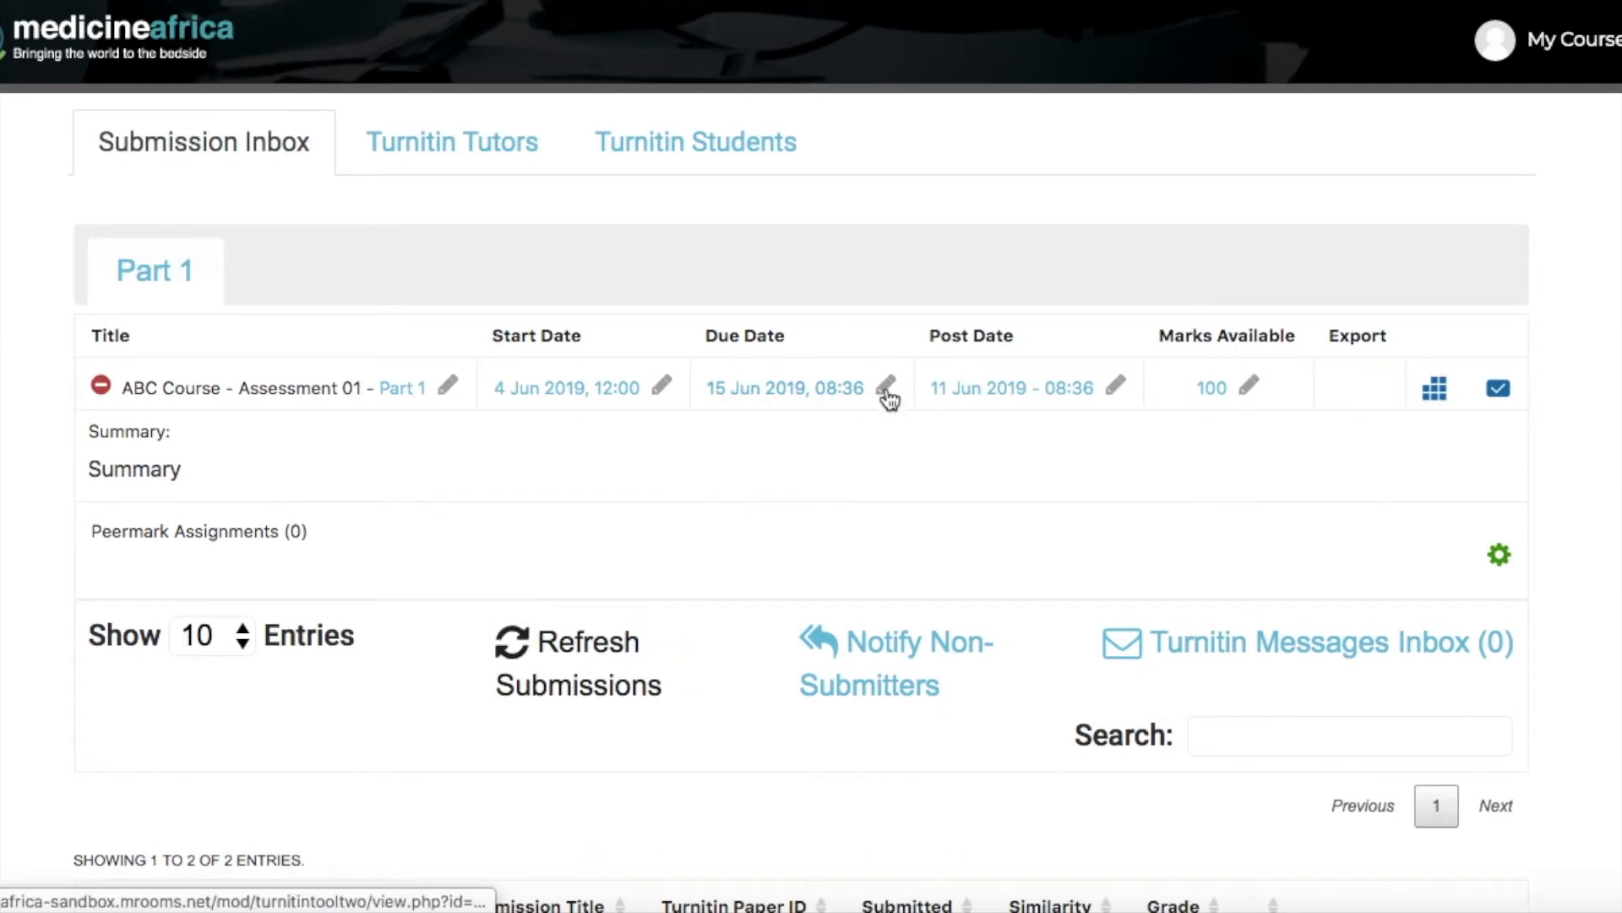
left_click(885, 387)
left_click(909, 413)
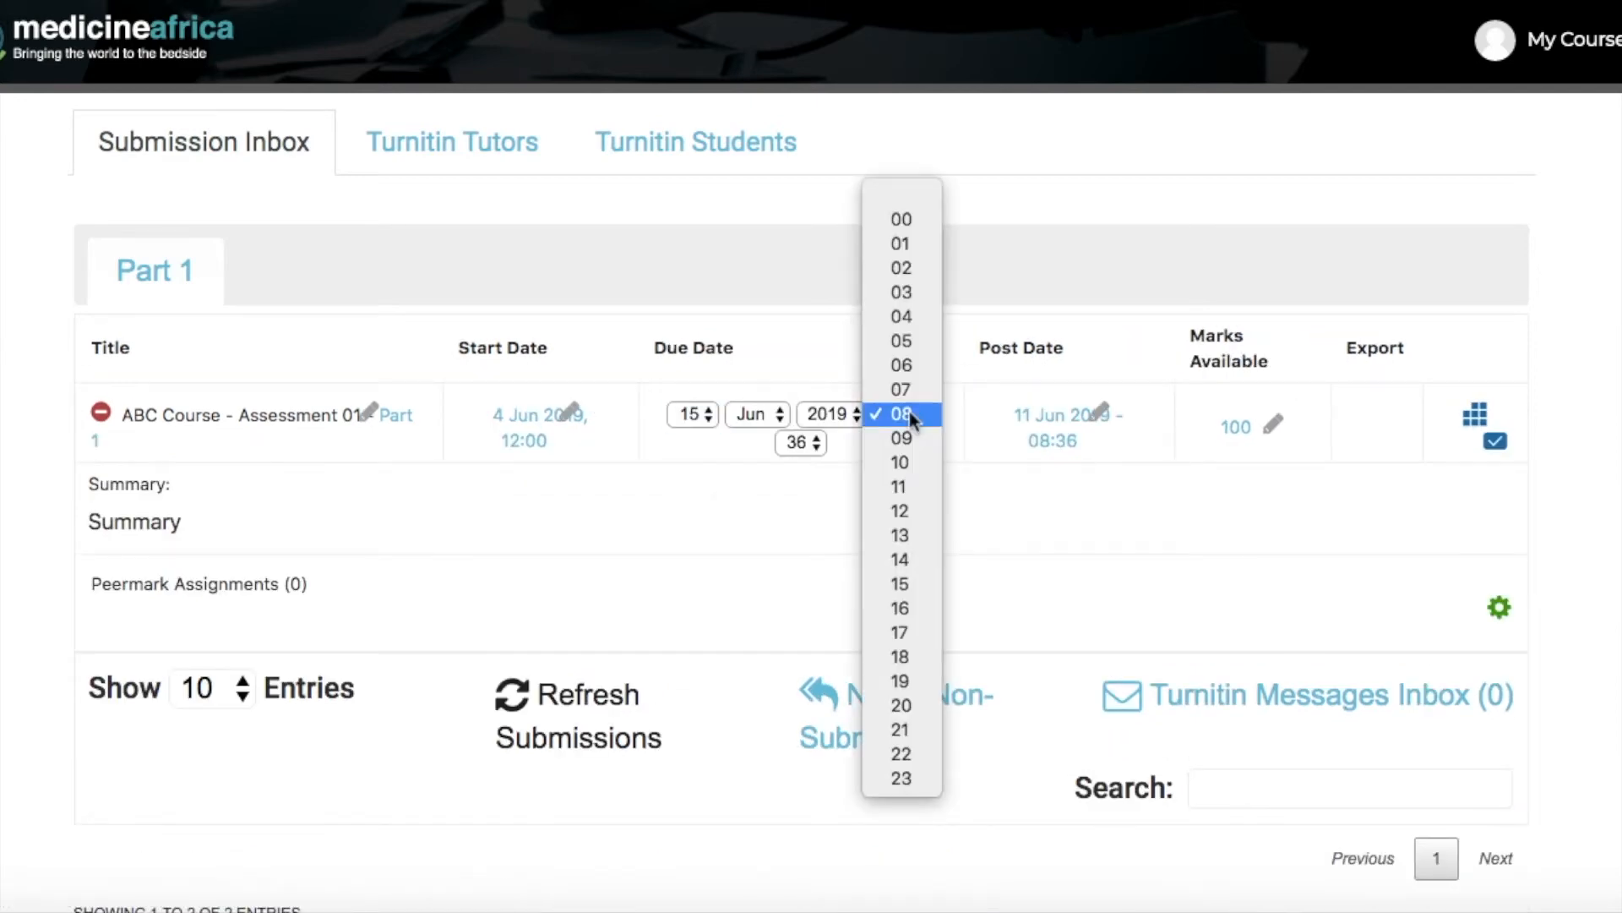
left_click(909, 559)
left_click(815, 446)
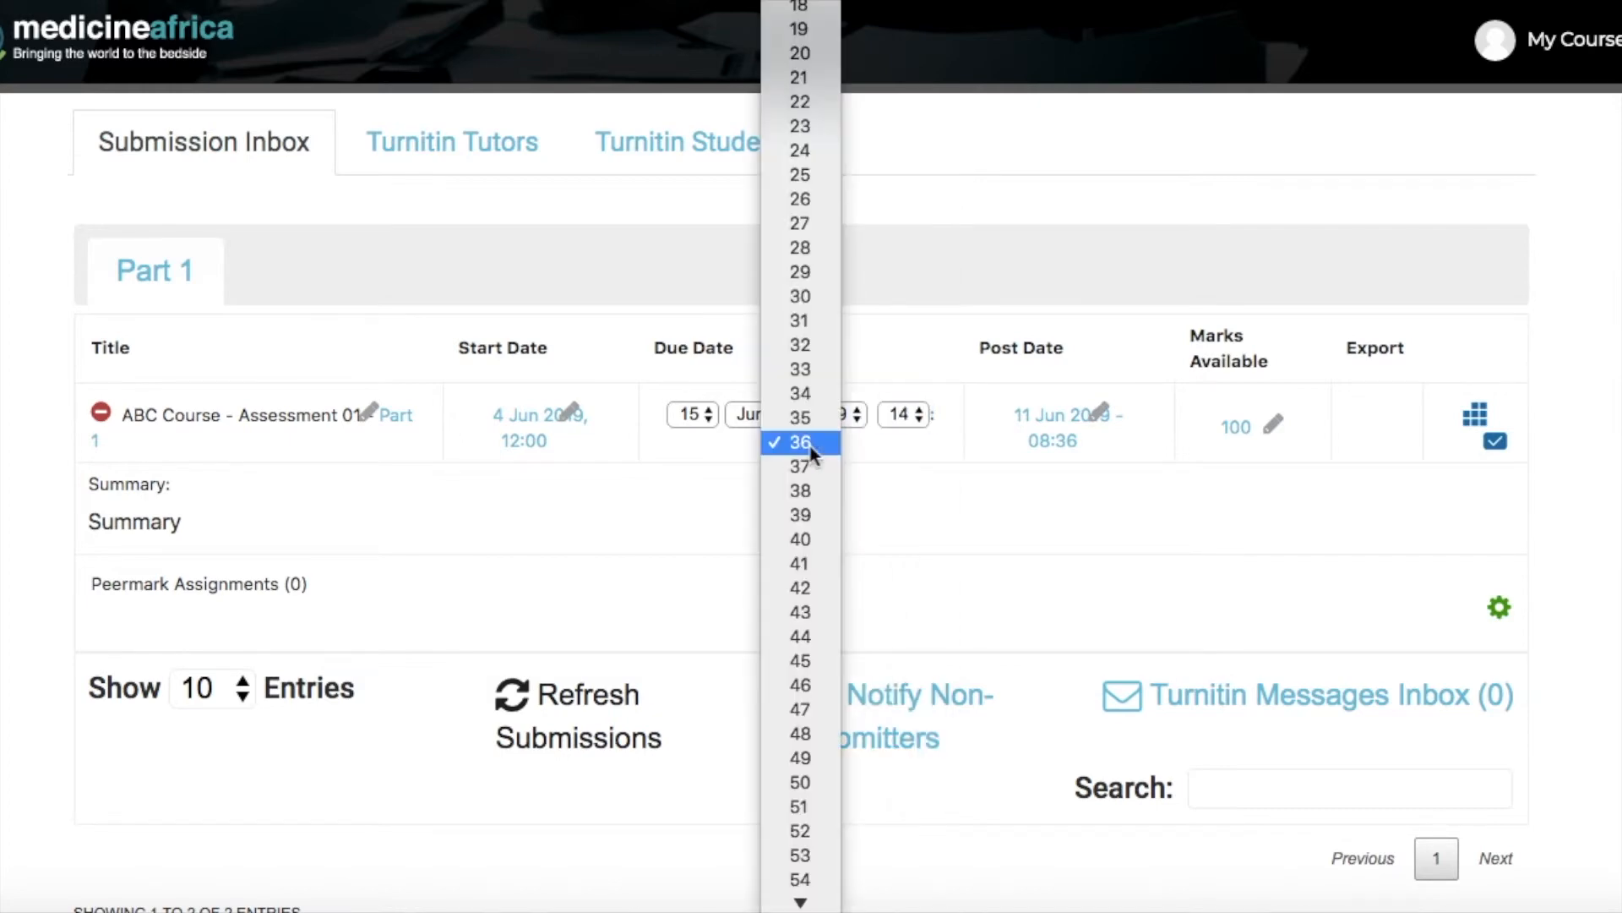
left_click(809, 442)
left_click(992, 518)
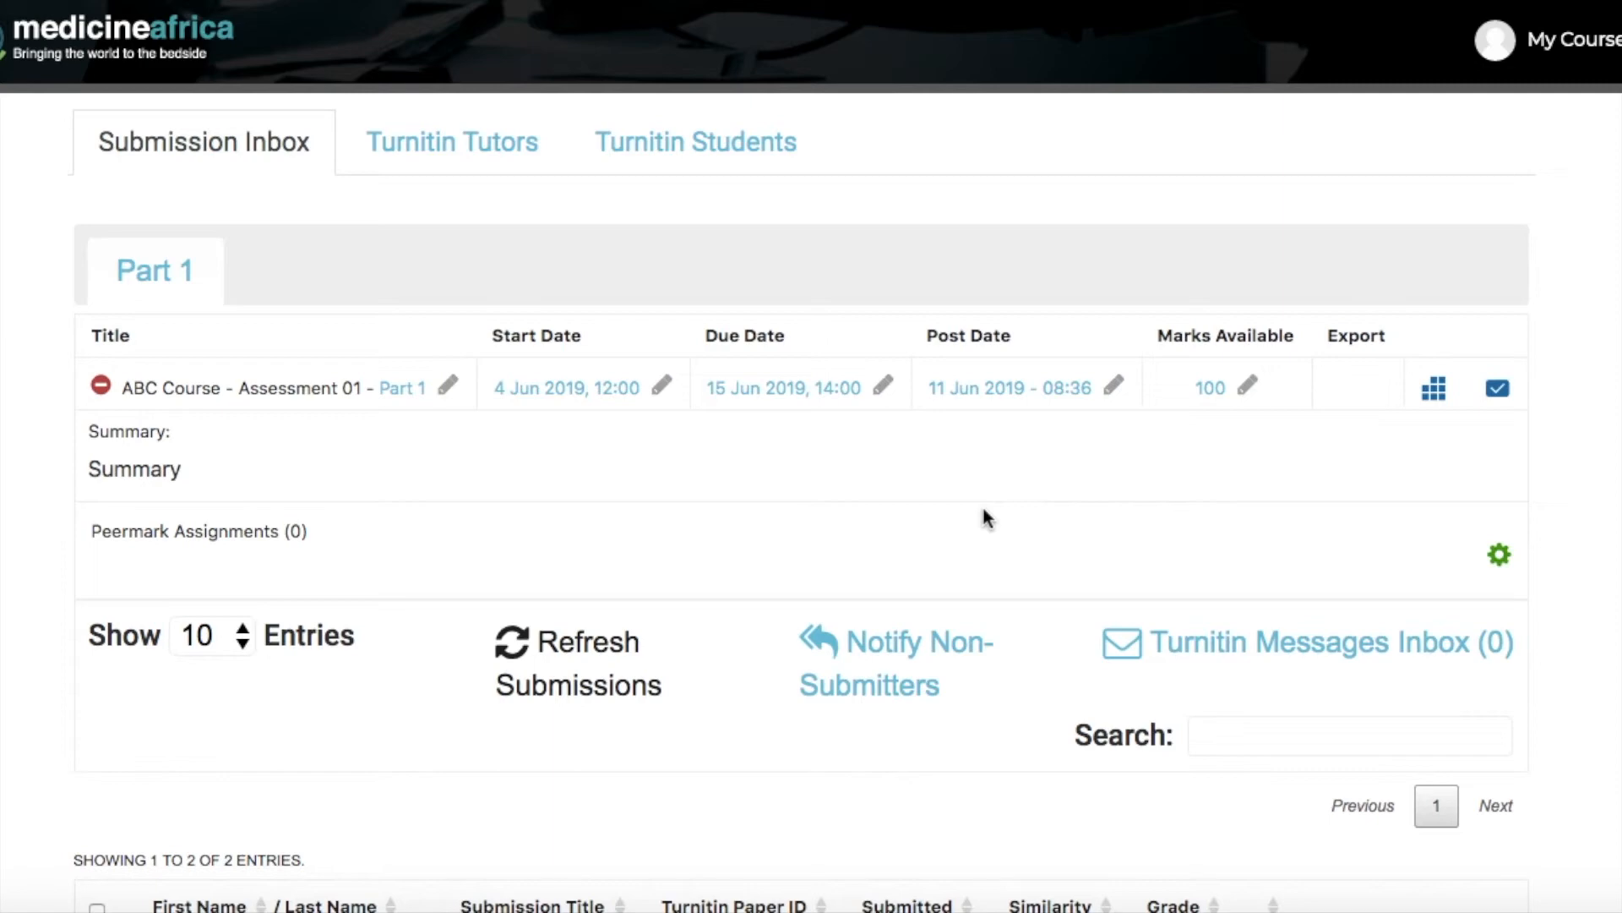
Set the post date of the assignment's Part 1 to 20 Jun 2019, 13:00.
left_click(1115, 387)
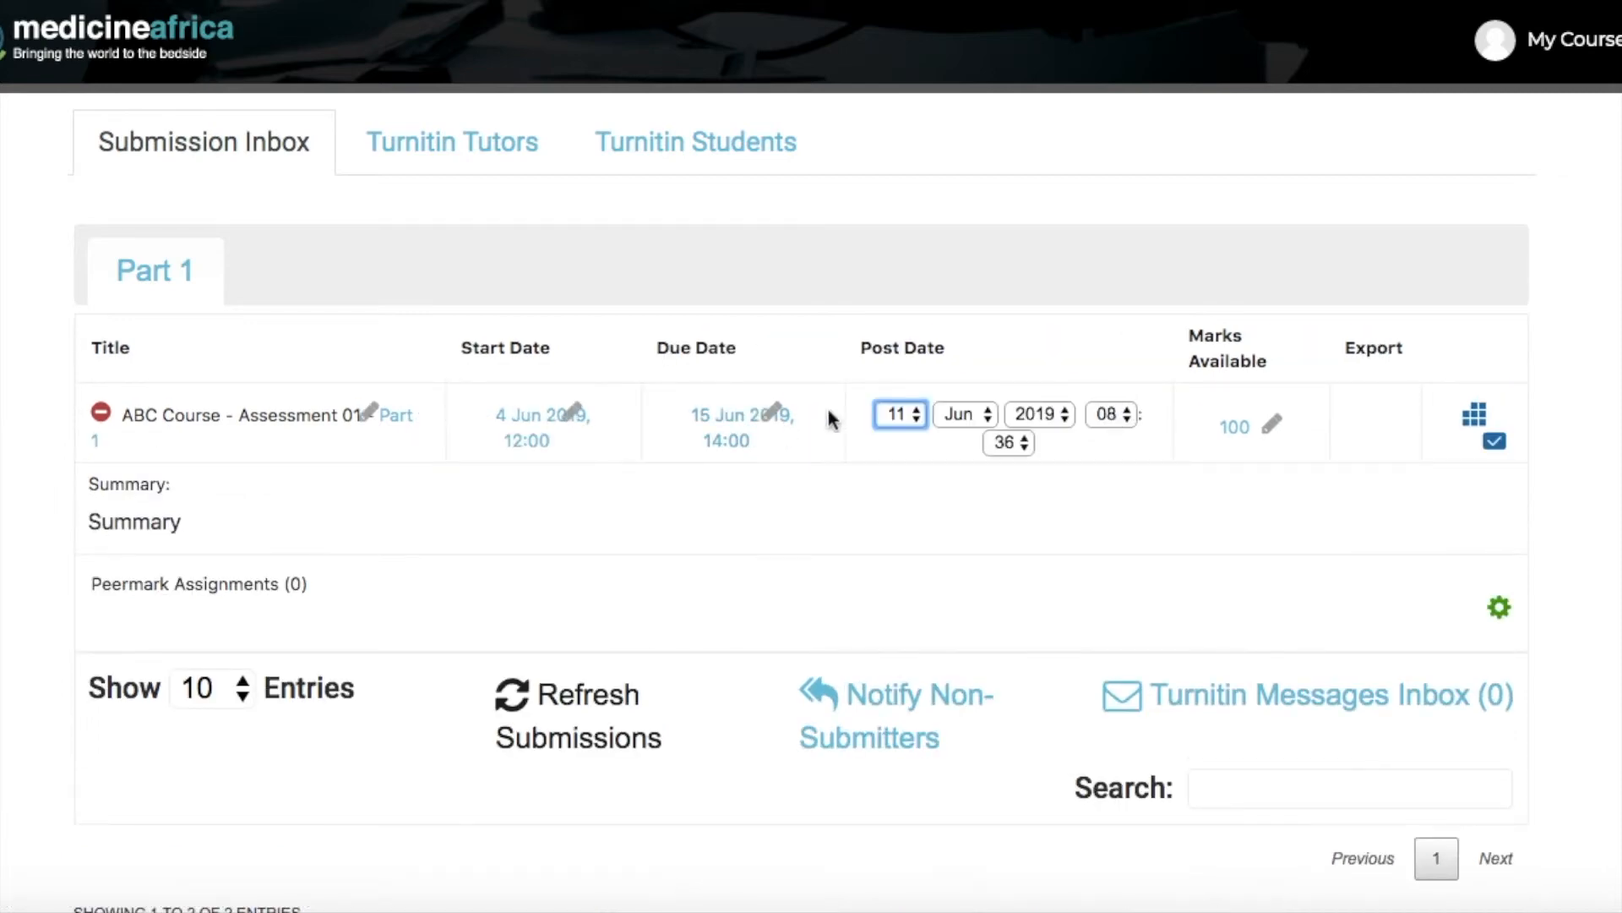
left_click(916, 416)
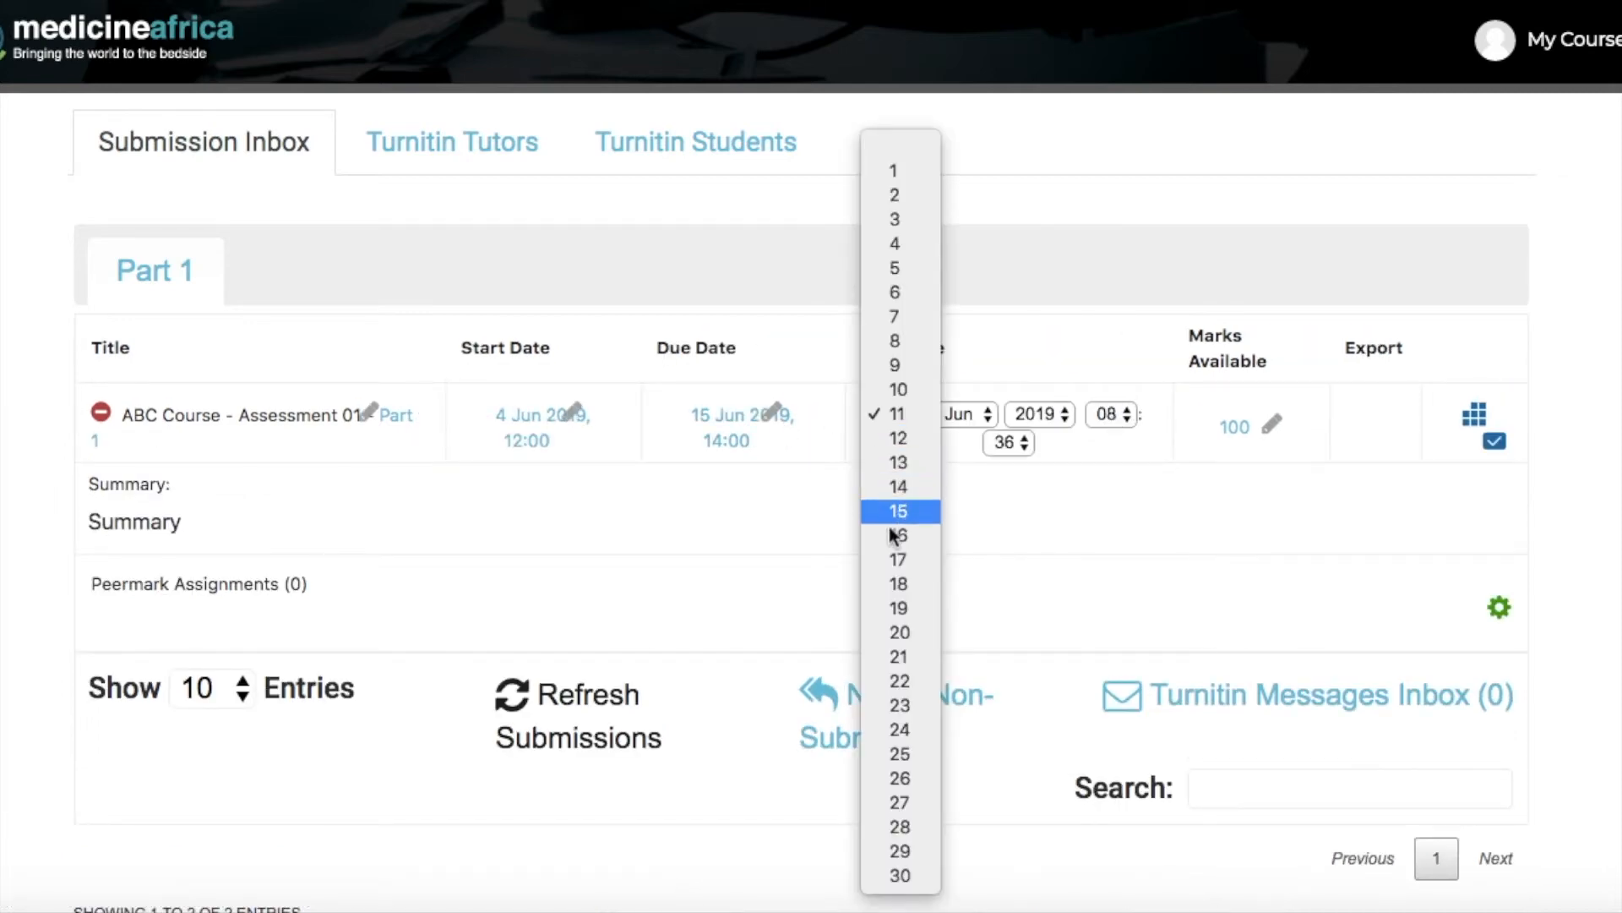
left_click(911, 636)
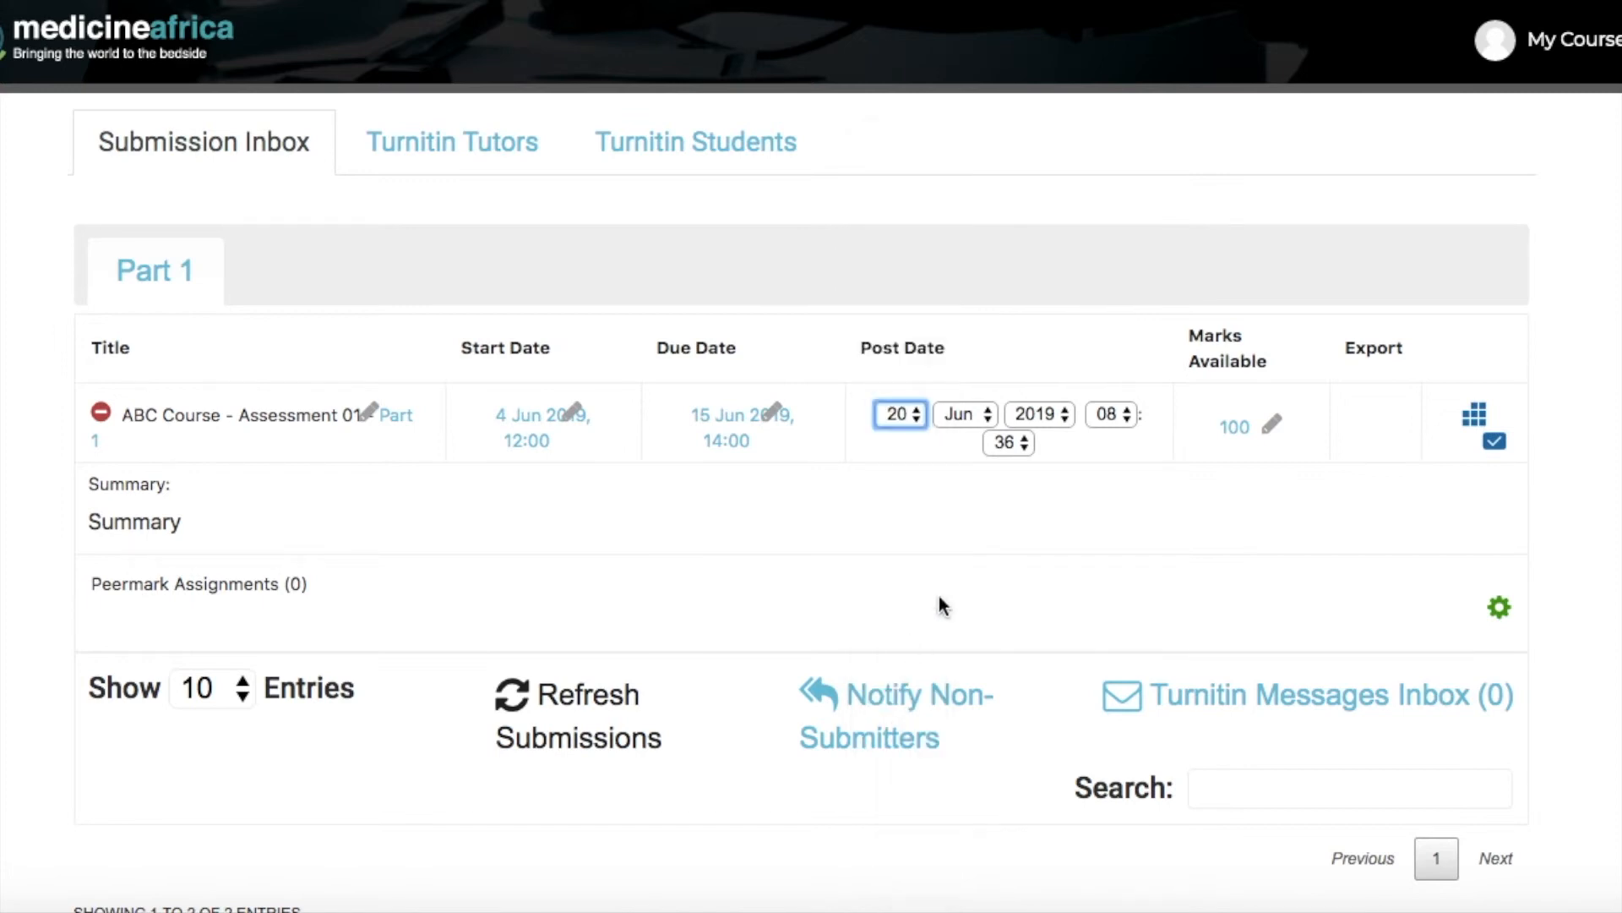
left_click(1123, 421)
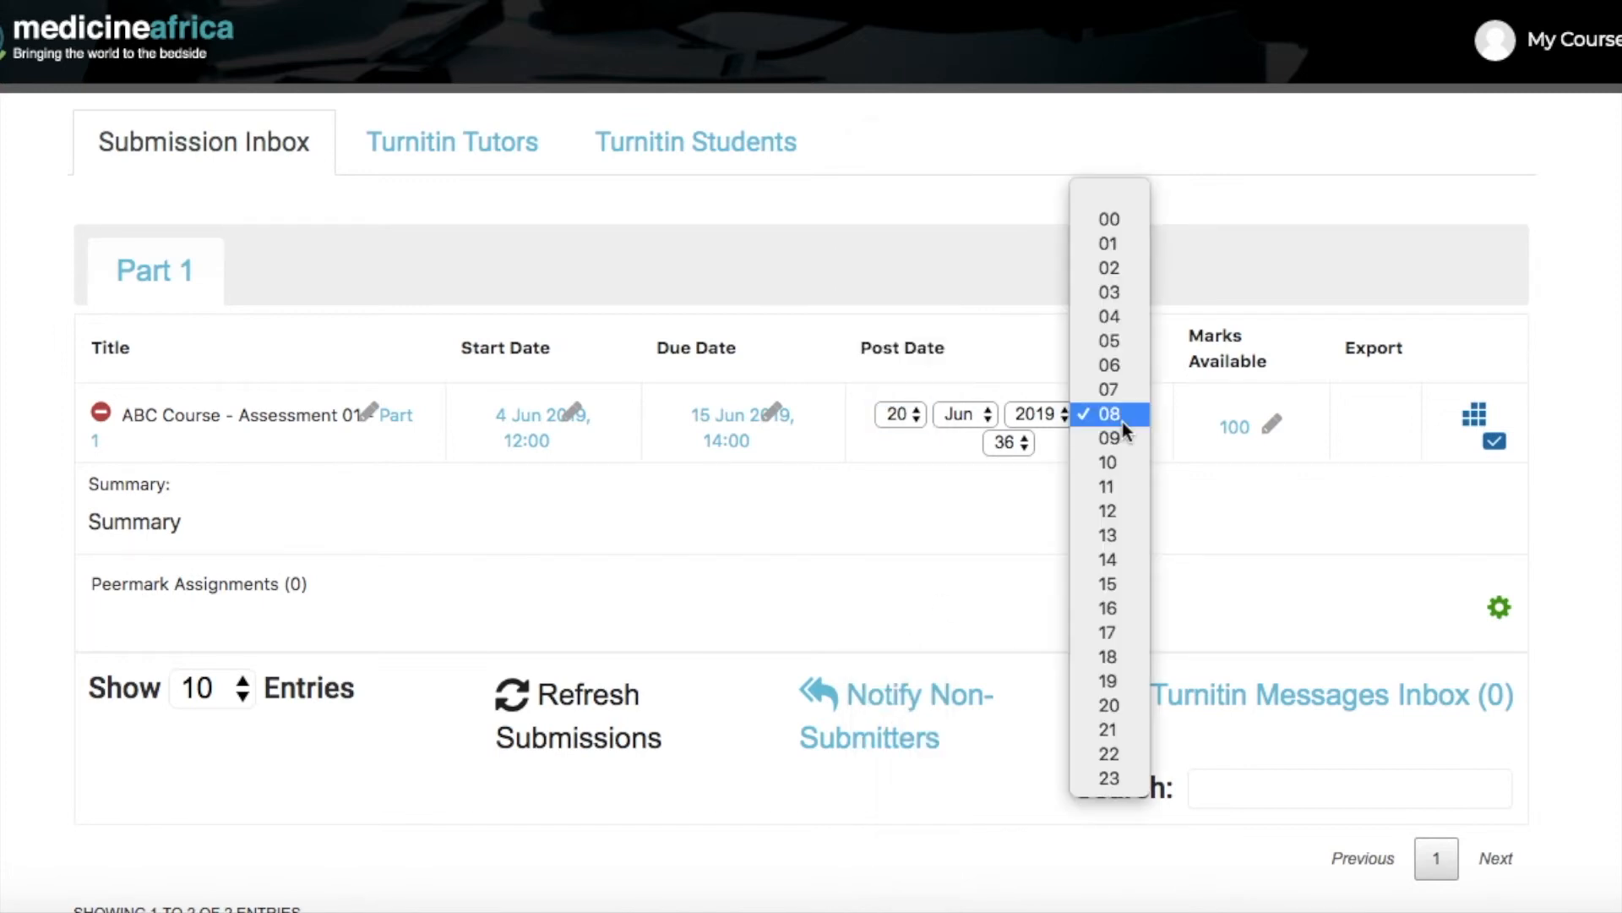
left_click(1109, 535)
left_click(1020, 455)
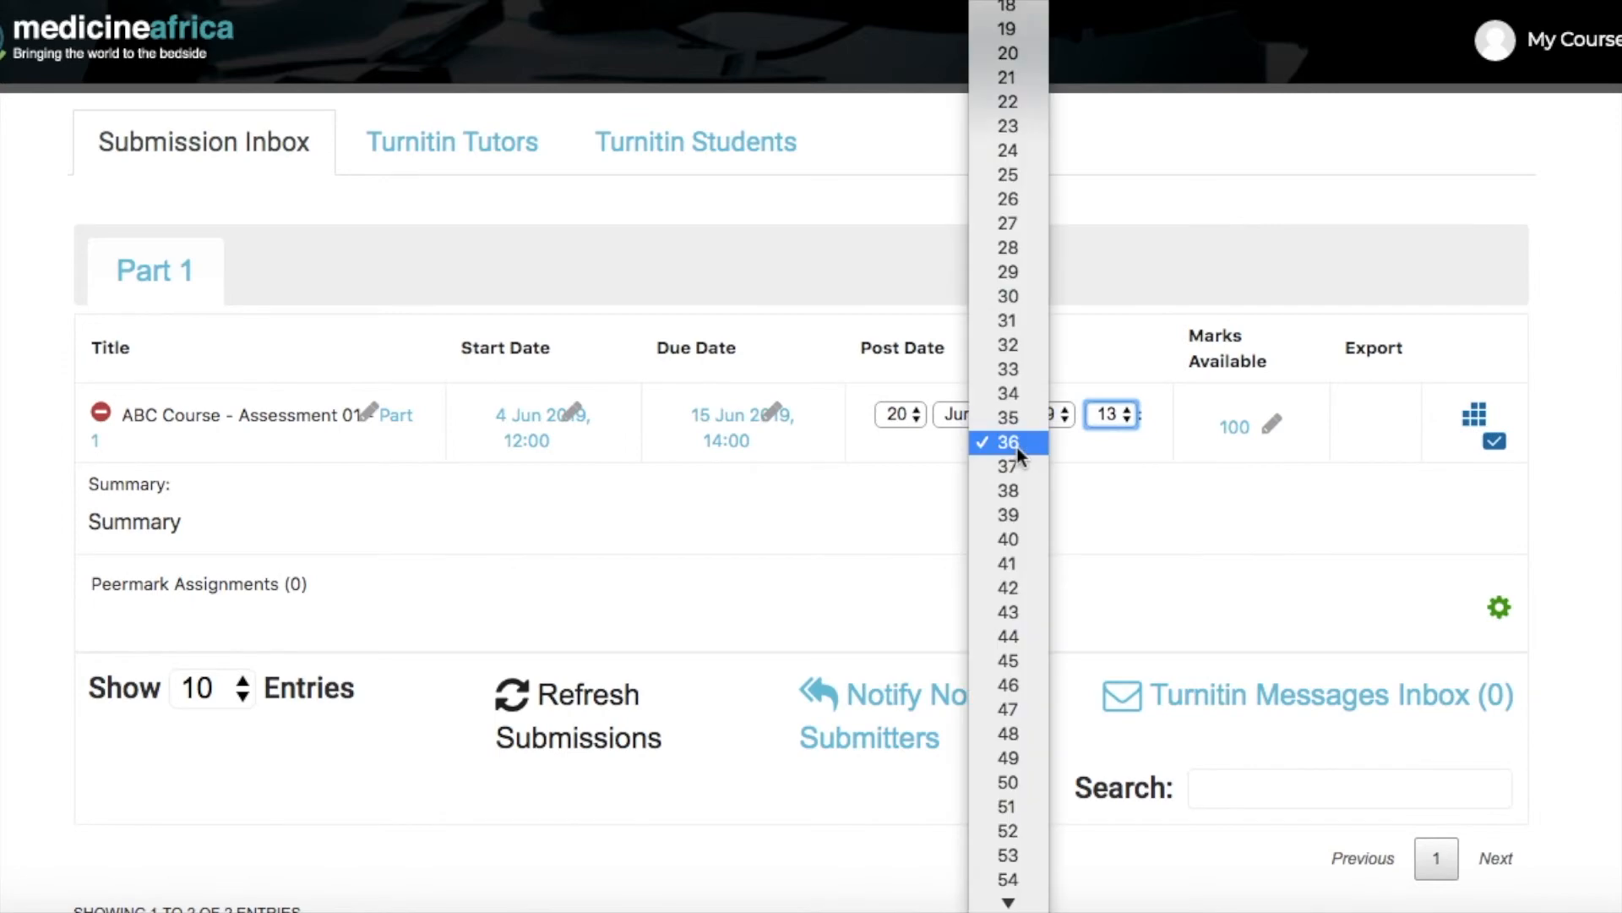
scroll(1003, 463, "up", 3)
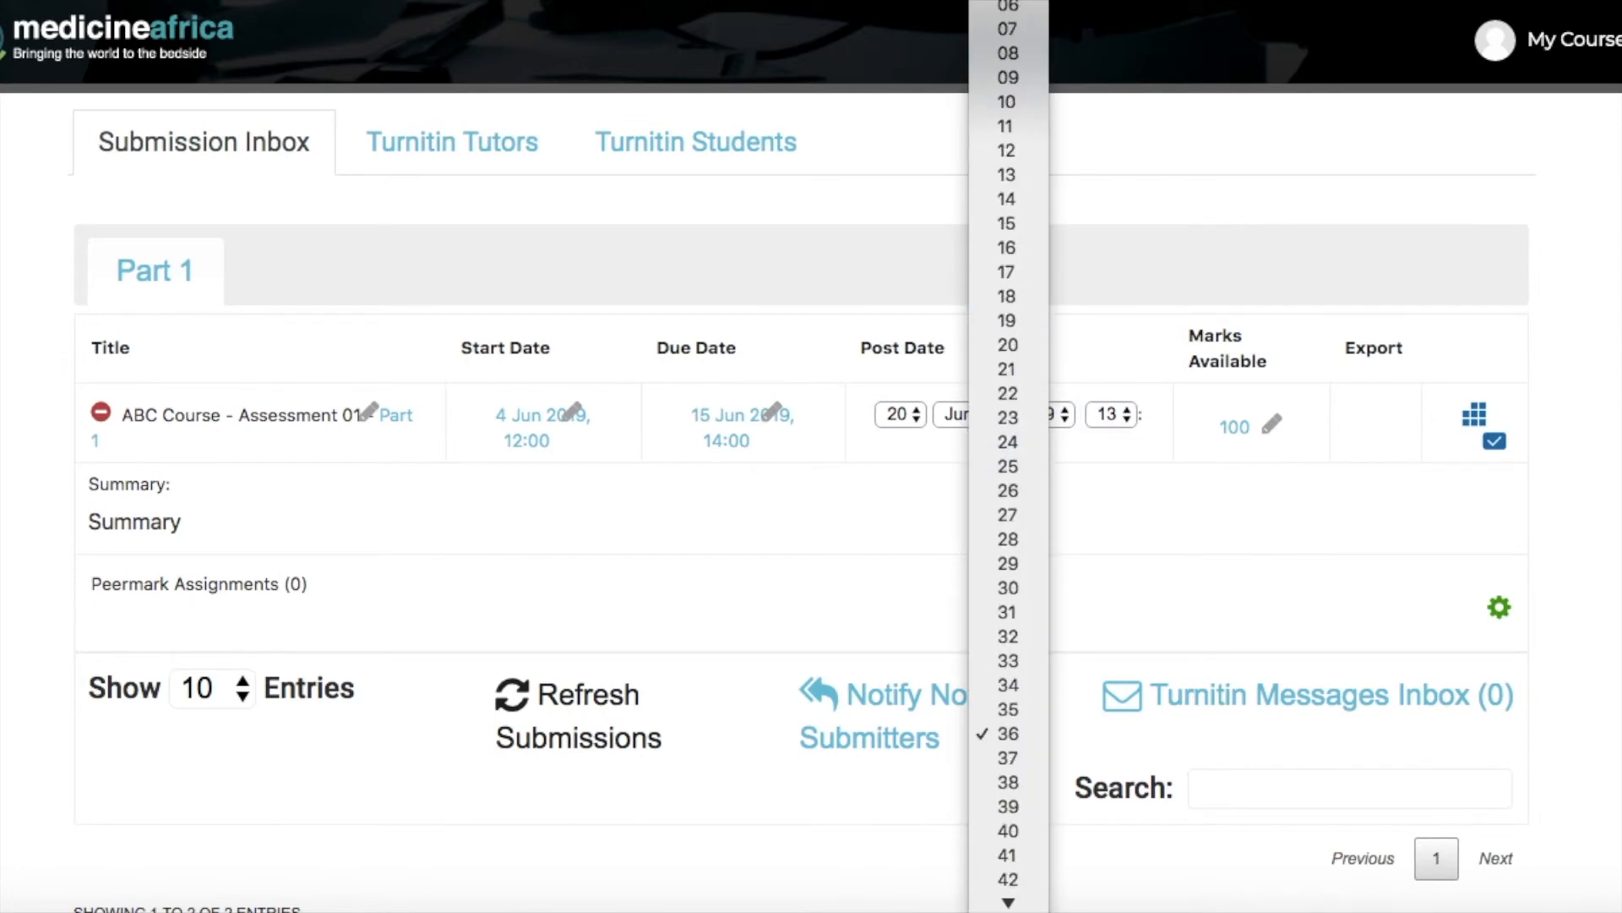
left_click(1008, 4)
left_click(1123, 522)
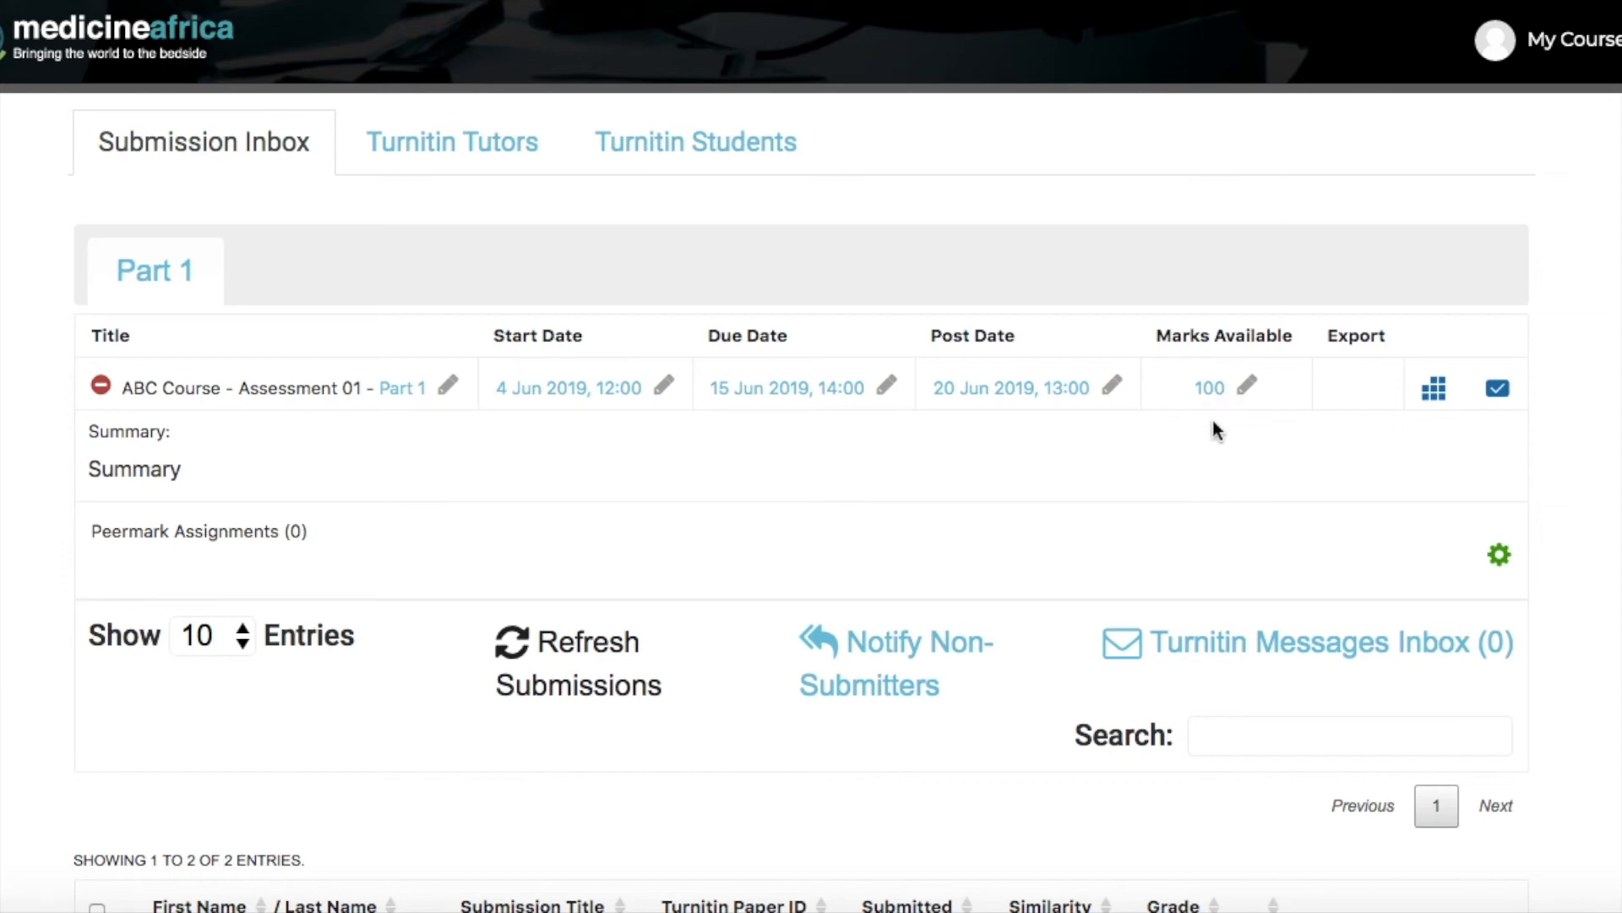
Set the marks available for Part 1 of the assignment to 60.
left_click(1247, 386)
key("BackSpace")
key("BackSpace")
key("BackSpace")
type("60")
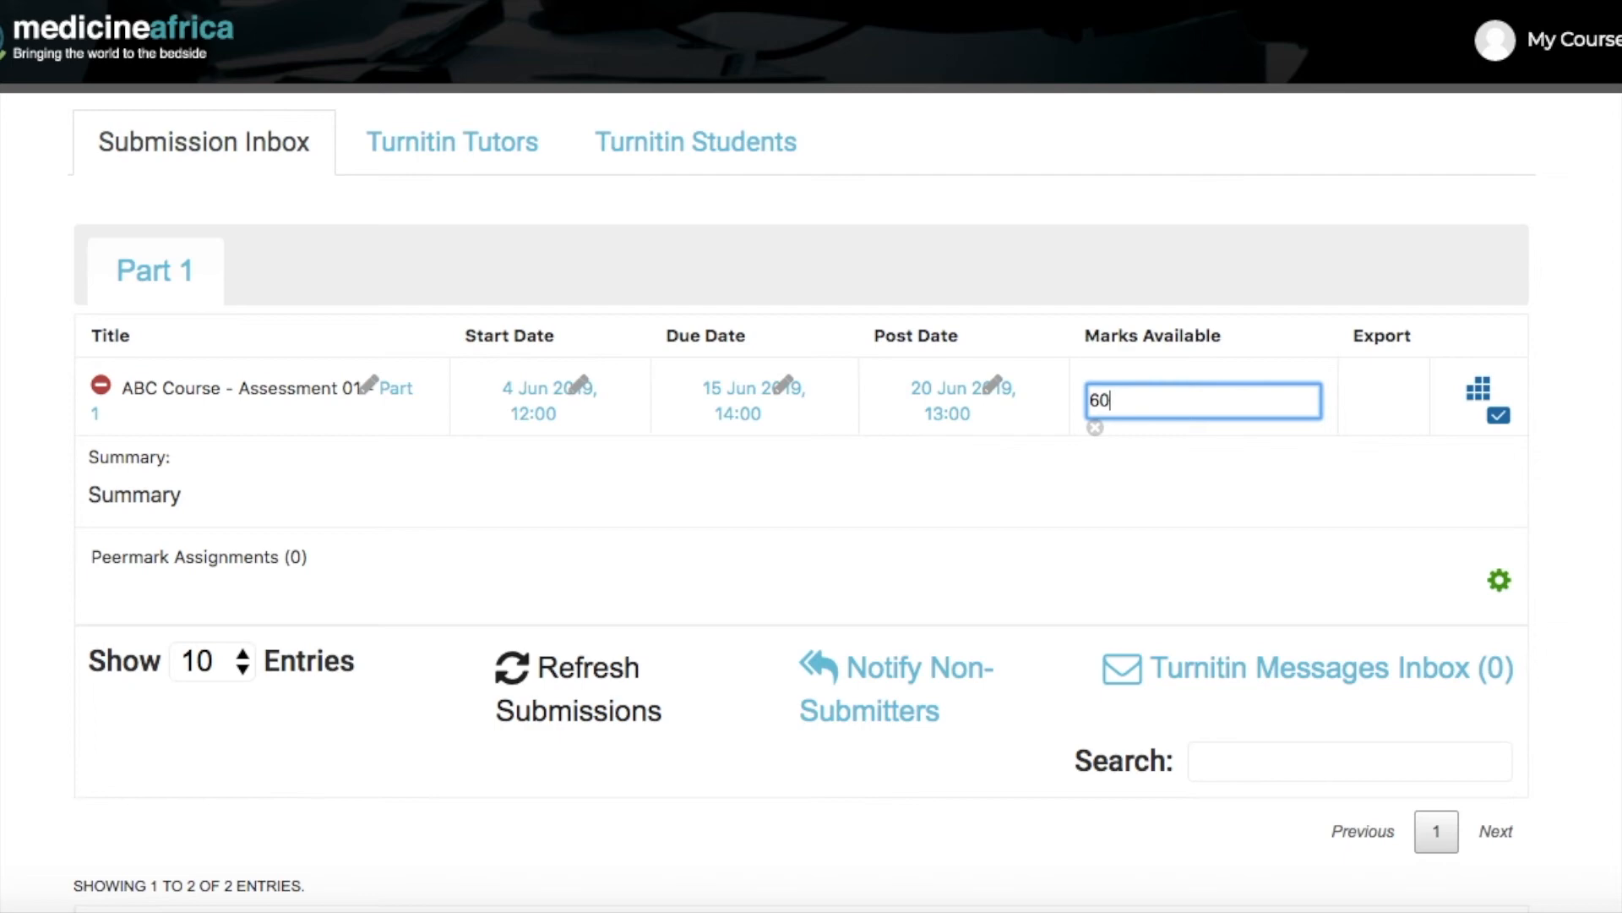
key("Return")
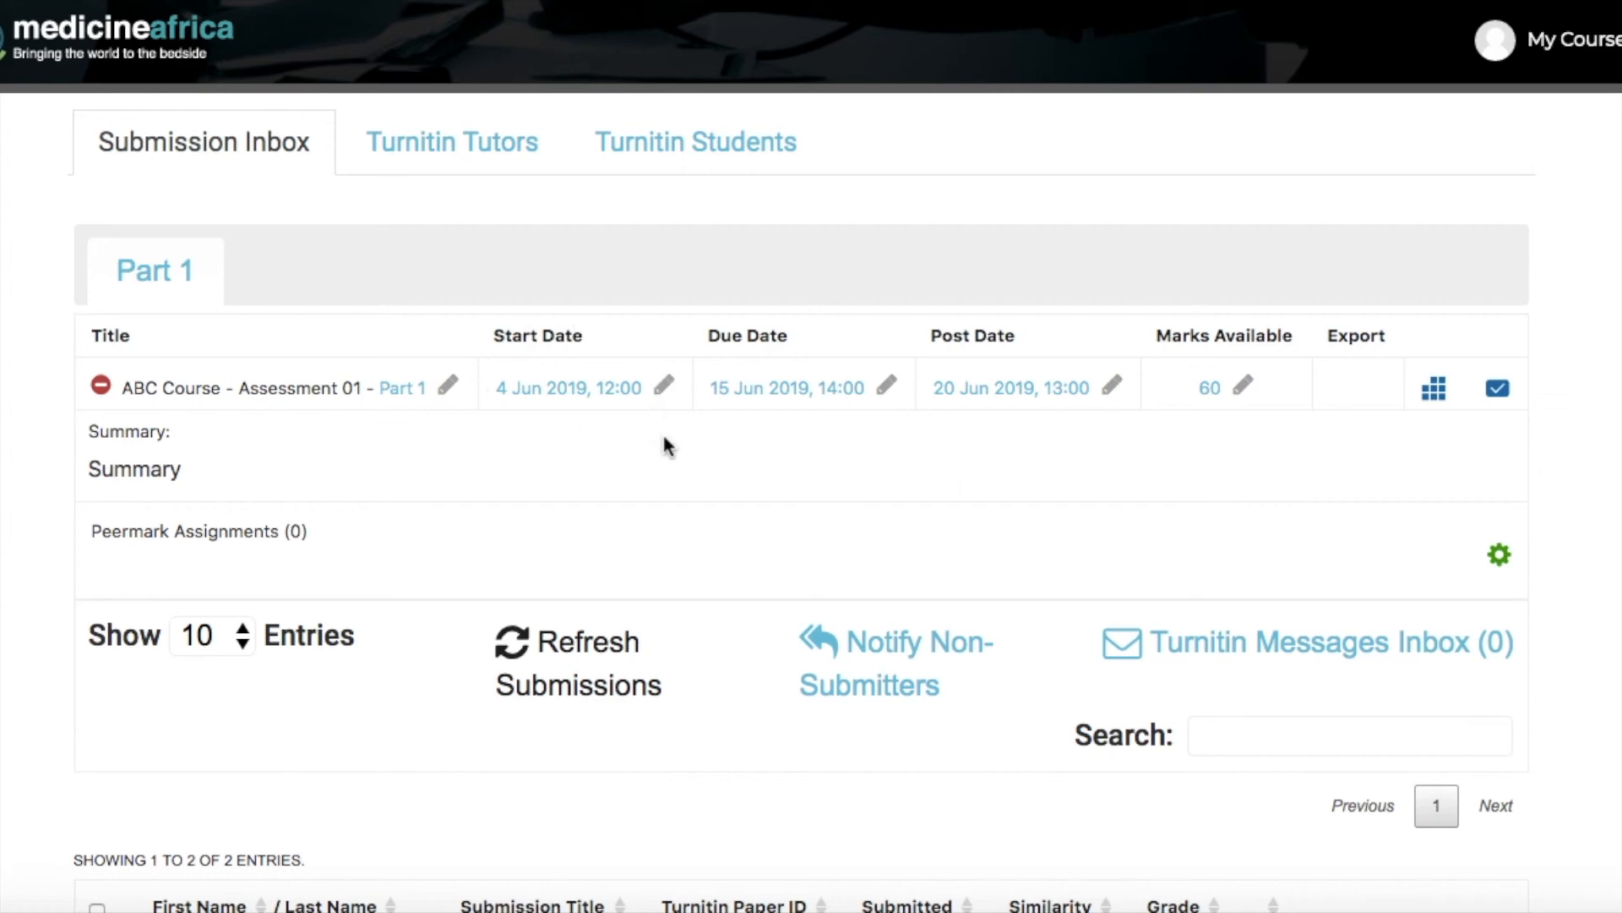
scroll(665, 438, "down", 5)
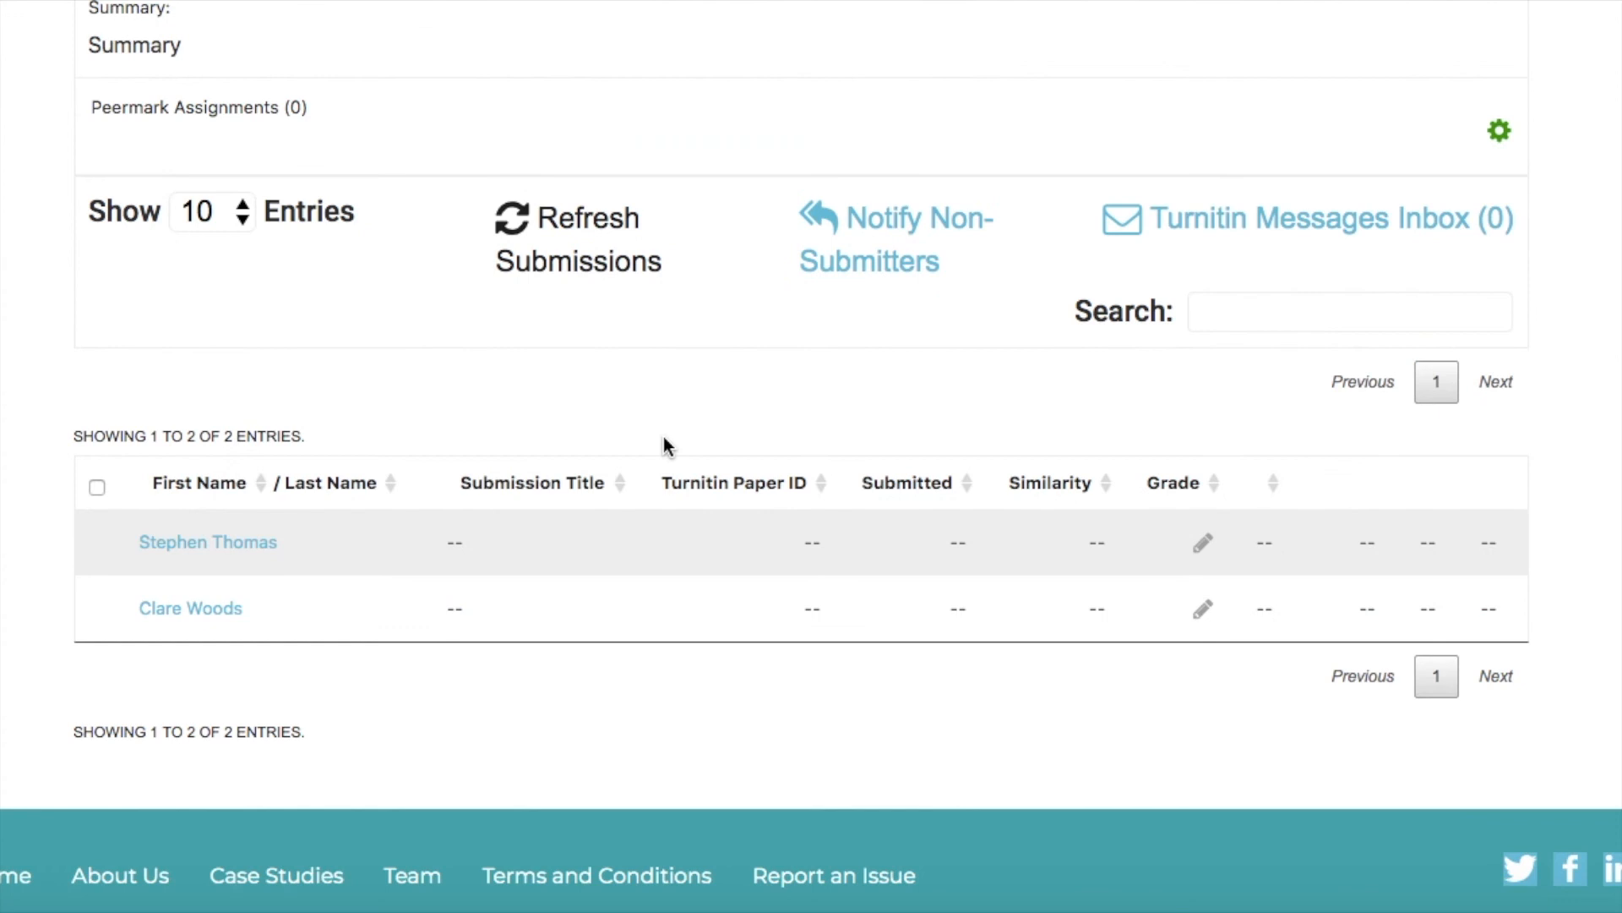